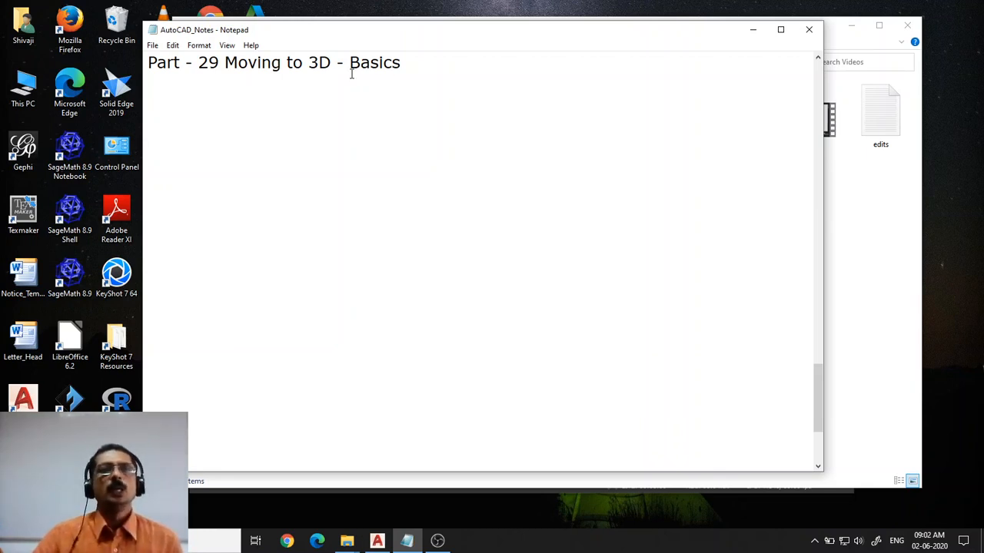
Switch to AutoCAD, restore the isometric home view and zoom into the wireframe model to inspect it
{"action": "left_click", "coordinate": [377, 541]}
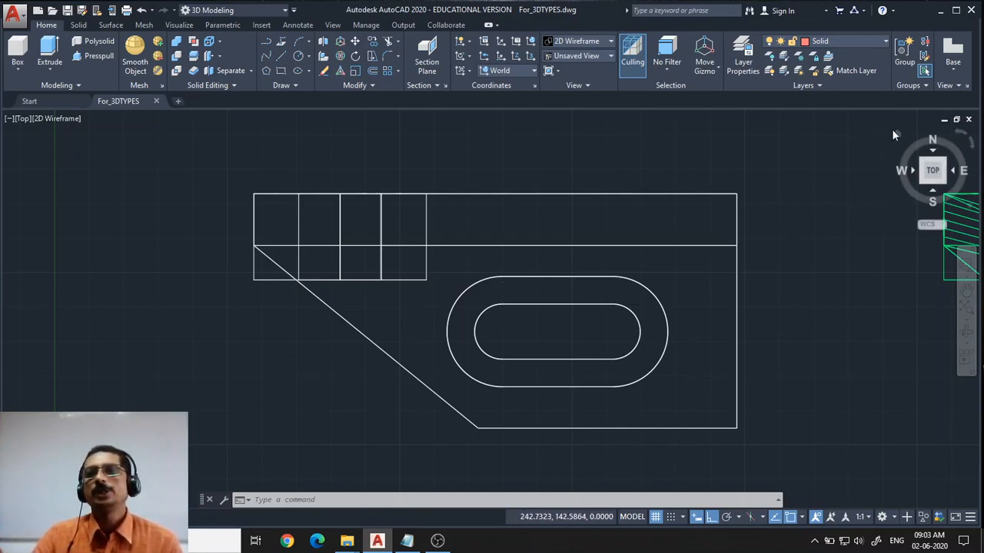
{"action": "left_click", "coordinate": [893, 135]}
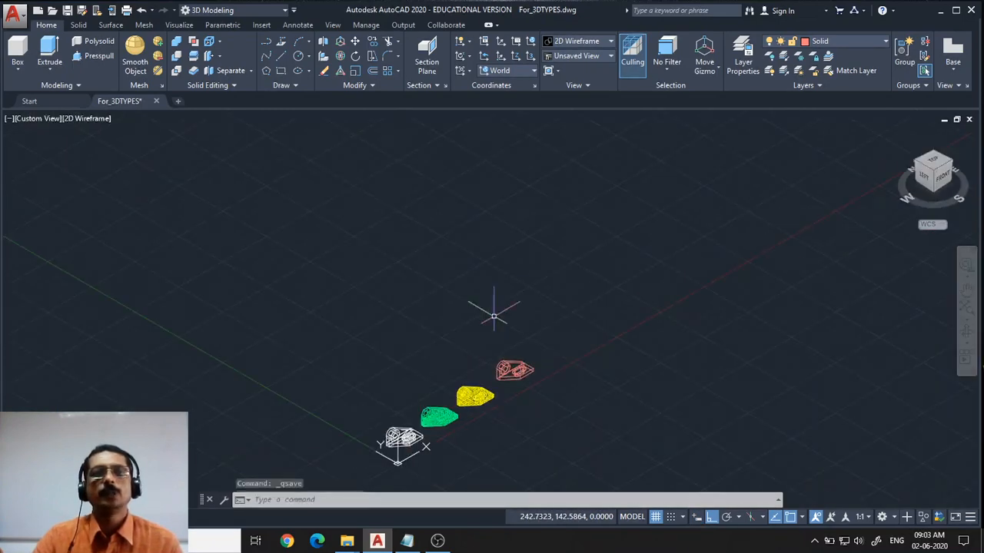
{"action": "middle_click_drag", "start_coordinate": [424, 408], "coordinate": [576, 119]}
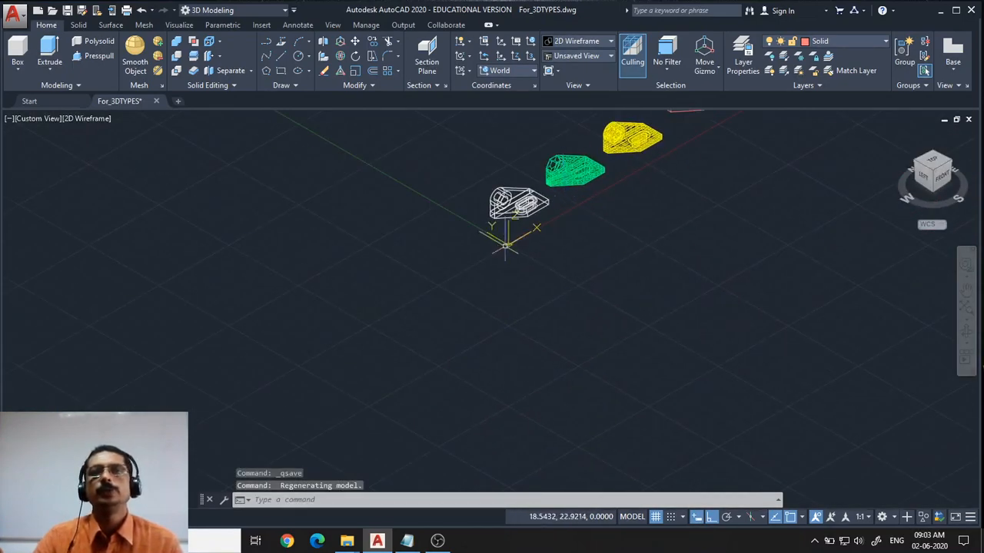
{"action": "type", "text": "z"}
{"action": "key", "text": "Return"}
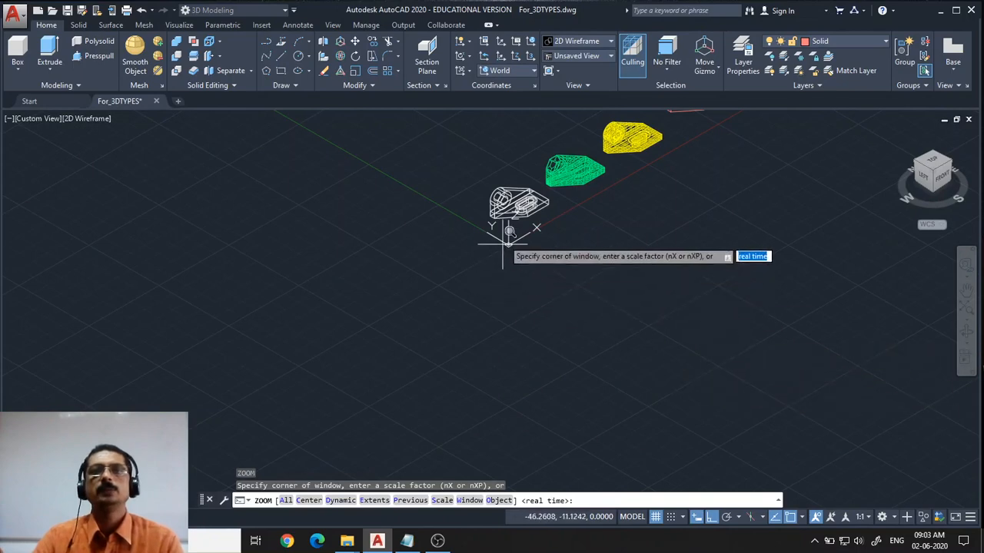
{"action": "left_click", "coordinate": [464, 177]}
{"action": "left_click", "coordinate": [569, 262]}
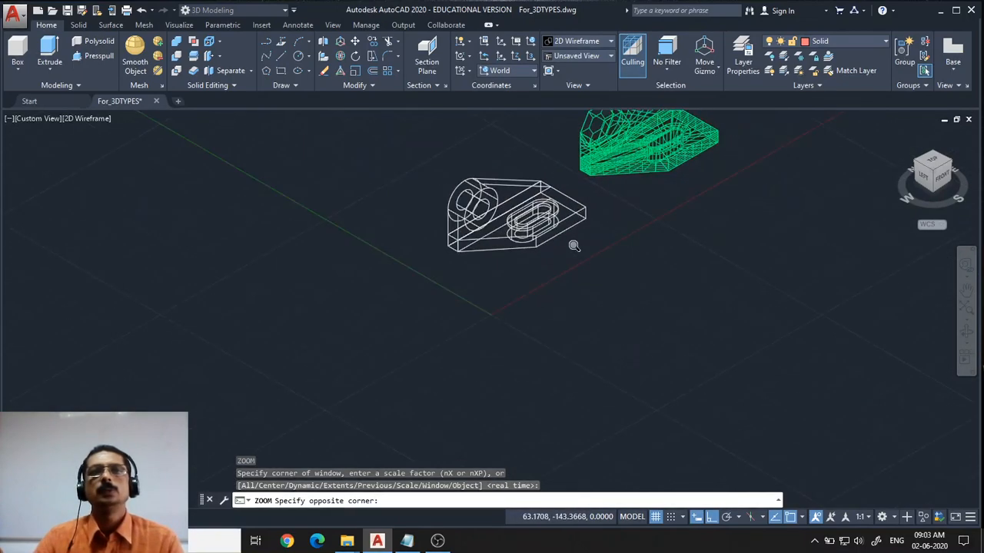
{"action": "scroll", "coordinate": [564, 307], "scroll_direction": "up", "scroll_amount": 5}
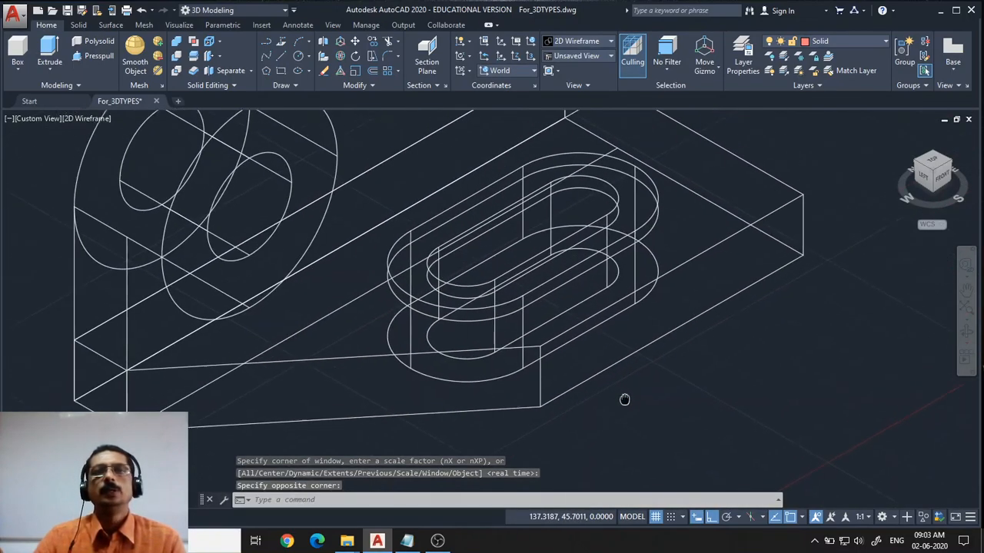
{"action": "scroll", "coordinate": [637, 414], "scroll_direction": "down", "scroll_amount": 3}
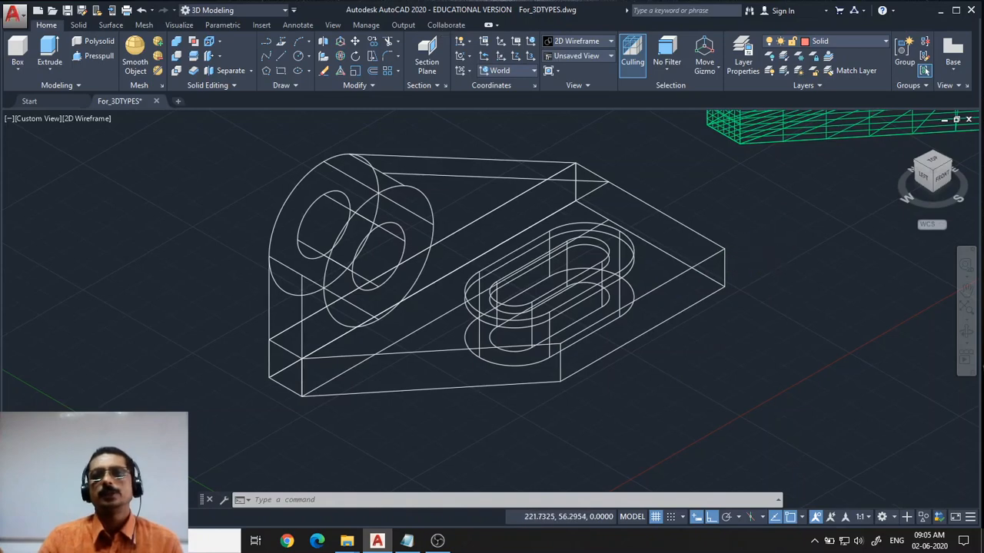
Pan across to examine the mesh model and the surface model in turn
{"action": "middle_click_drag", "start_coordinate": [767, 252], "coordinate": [312, 486]}
{"action": "middle_click_drag", "start_coordinate": [505, 407], "coordinate": [560, 446]}
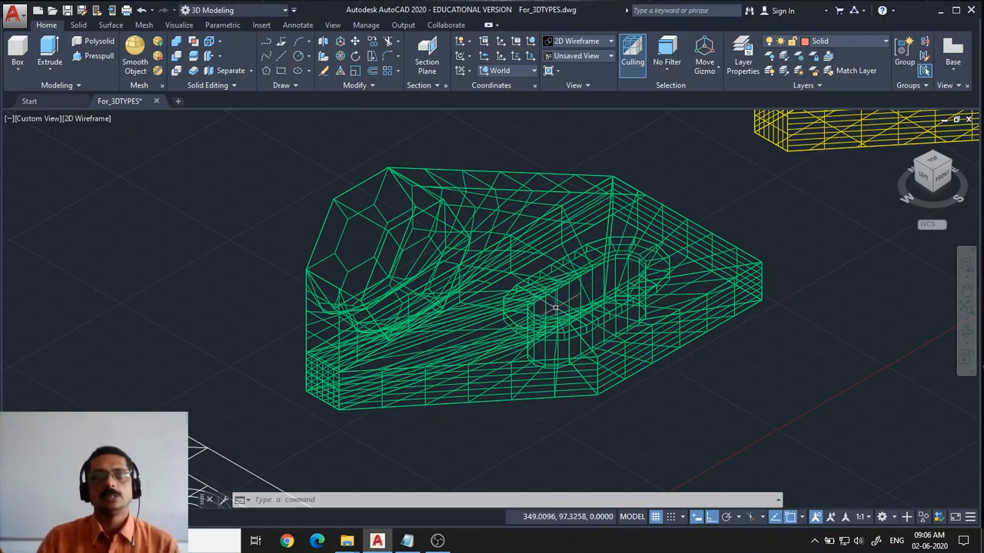
{"action": "middle_click_drag", "start_coordinate": [792, 273], "coordinate": [340, 499]}
{"action": "middle_click_drag", "start_coordinate": [500, 416], "coordinate": [464, 455]}
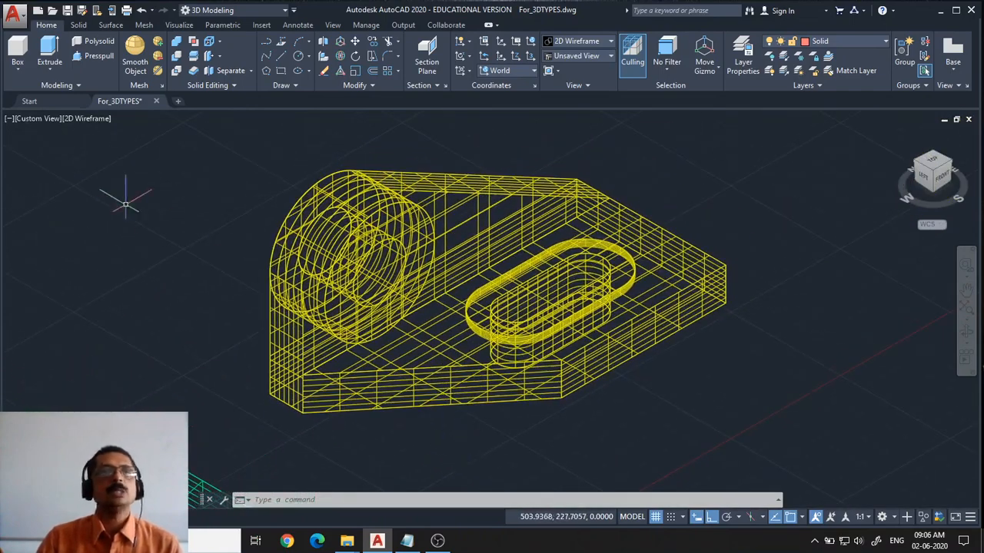
Set the viewport visual style to Shaded
{"action": "left_click", "coordinate": [87, 120]}
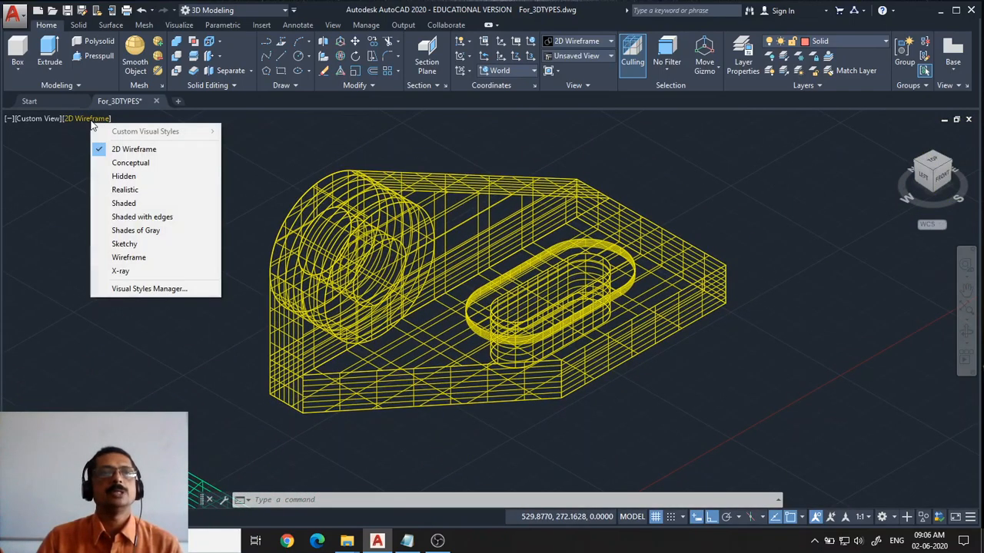
{"action": "left_click", "coordinate": [120, 206]}
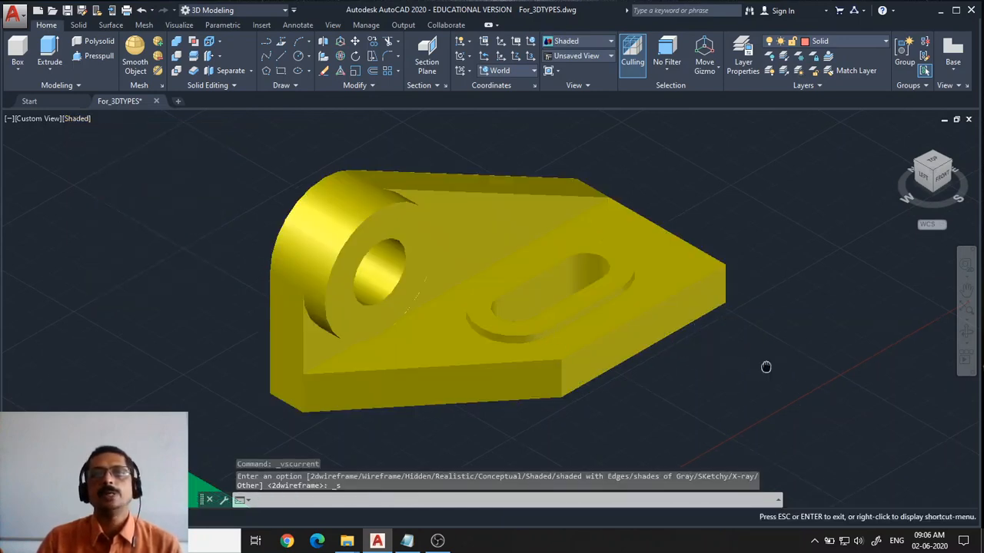
{"action": "middle_click_drag", "start_coordinate": [765, 367], "coordinate": [731, 398]}
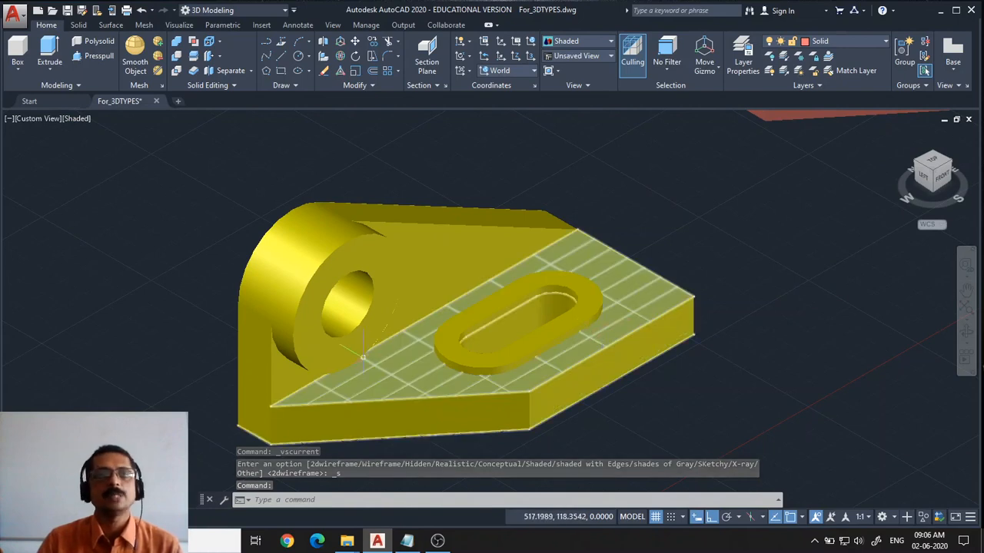
Delete the sloped planar face of the surface model and undo the deletion
{"action": "left_click", "coordinate": [443, 254]}
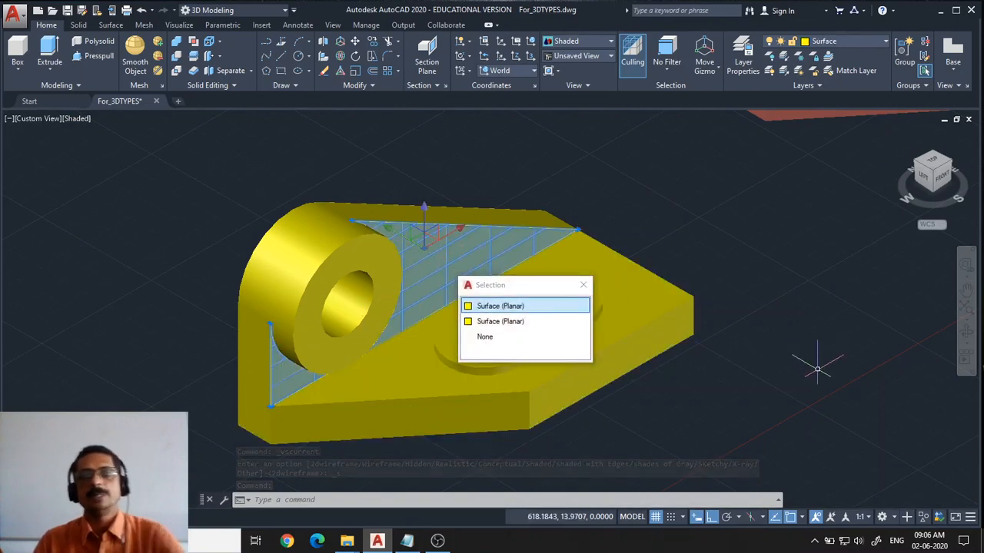
{"action": "left_click", "coordinate": [513, 309]}
{"action": "key", "text": "Delete"}
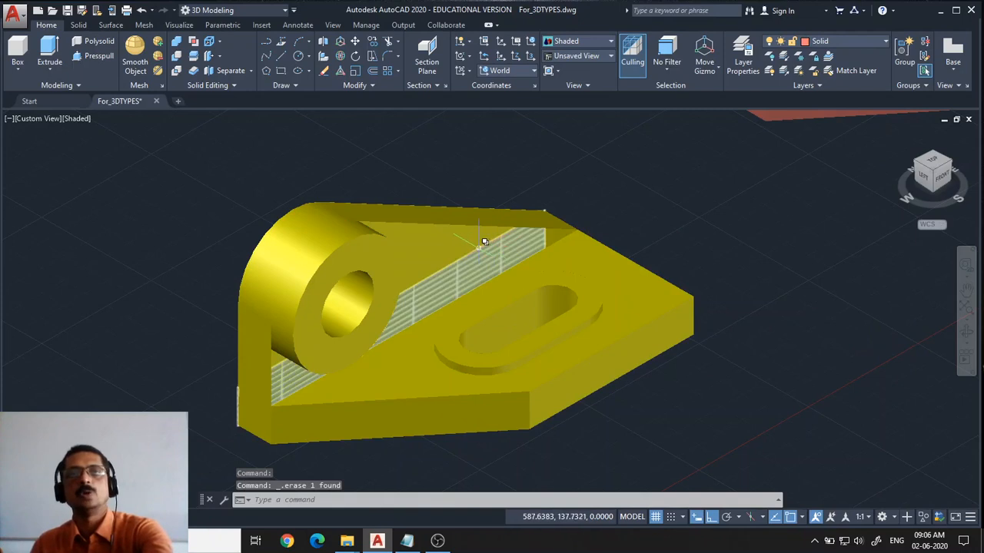
{"action": "key", "text": "ctrl+z"}
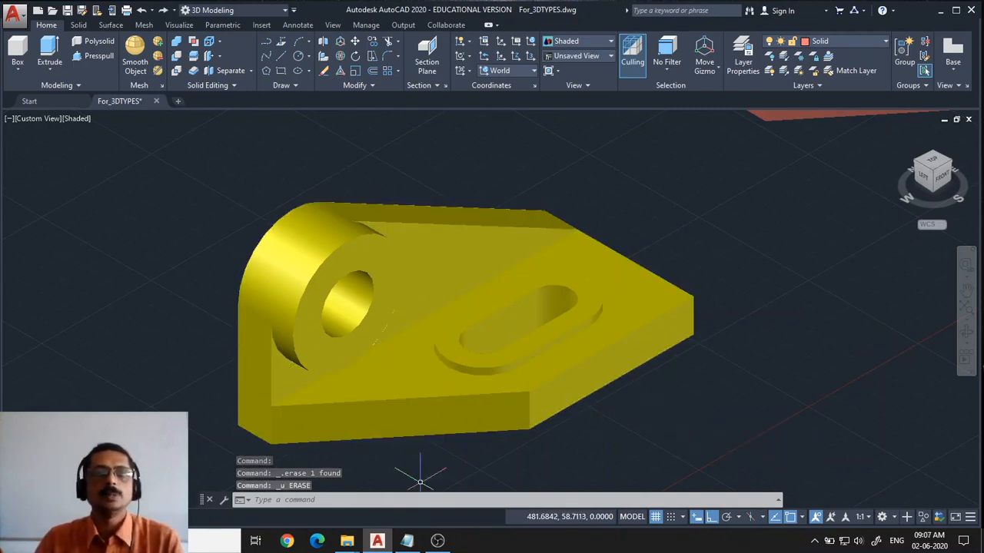
Delete the top planar face of the surface model and undo the deletion
{"action": "left_click", "coordinate": [345, 419]}
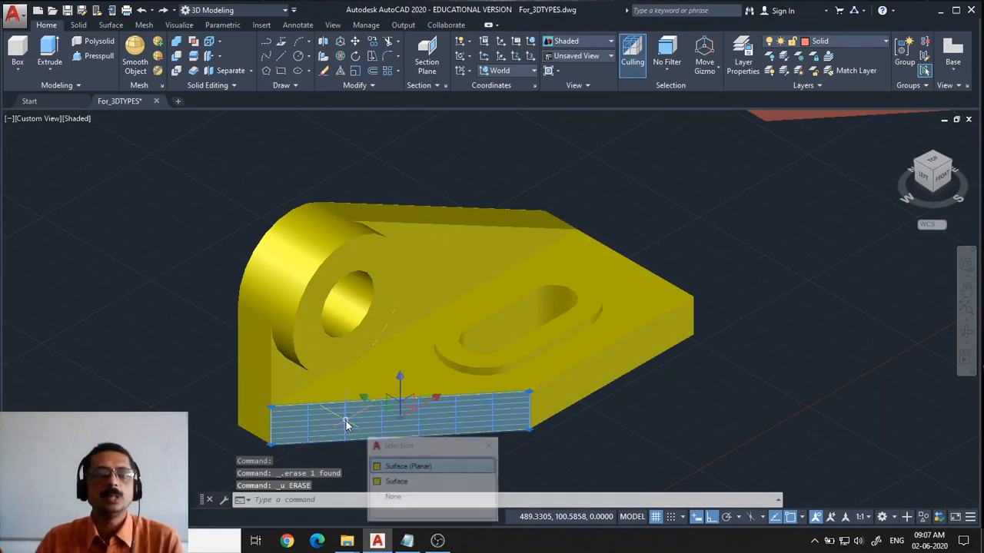
{"action": "left_click", "coordinate": [392, 466]}
{"action": "key", "text": "Delete"}
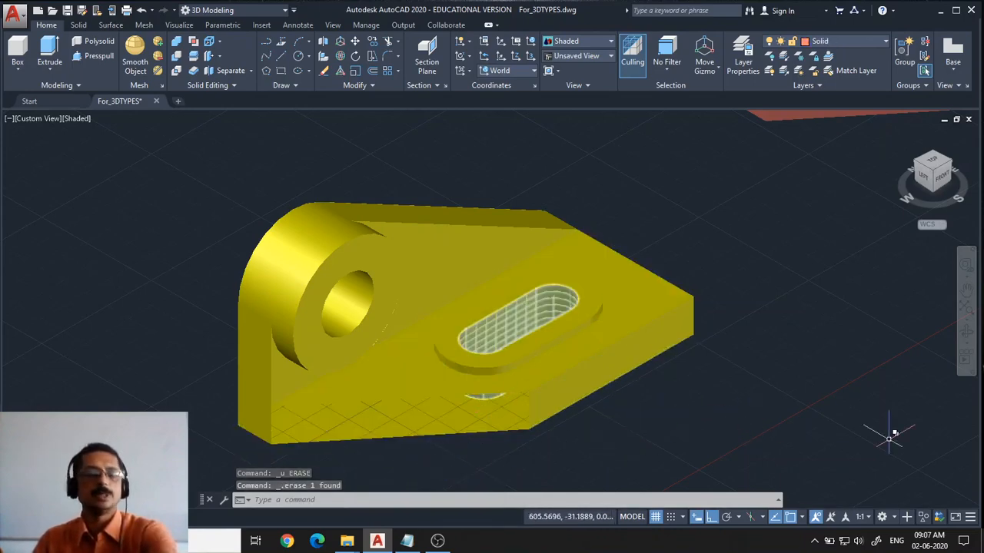
{"action": "key", "text": "ctrl+z"}
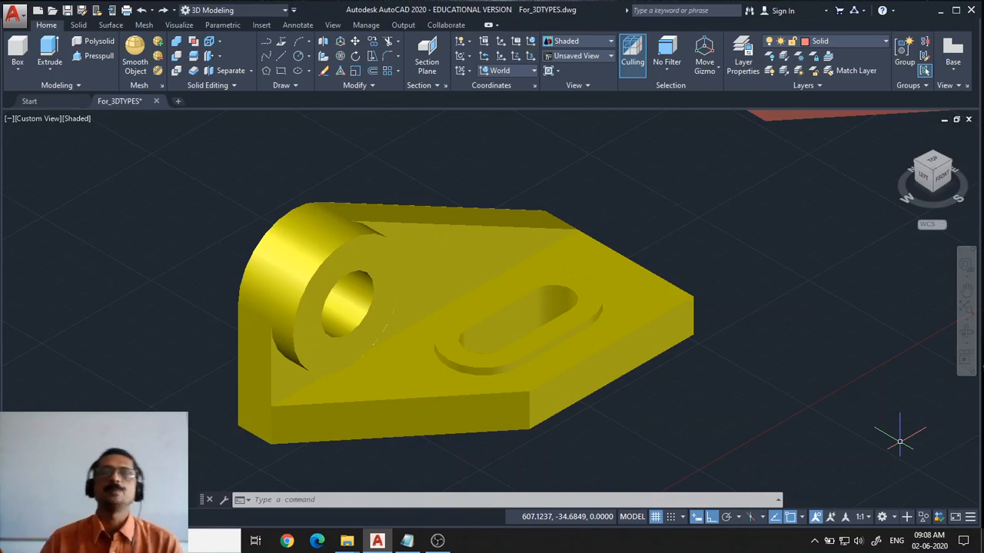
Pan and zoom to view the solid model and compare all four model types side by side
{"action": "middle_click_drag", "start_coordinate": [862, 211], "coordinate": [432, 508]}
{"action": "key", "text": "Escape"}
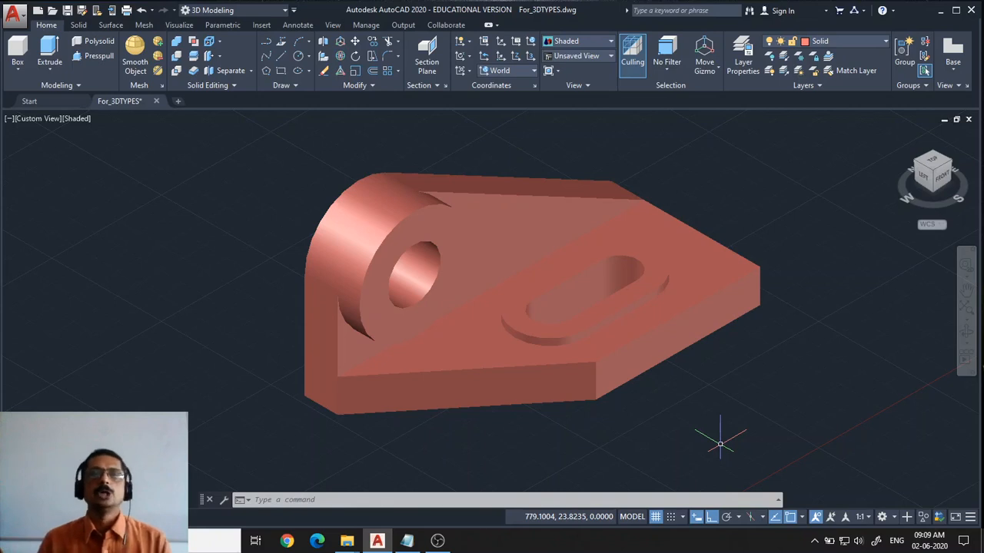
{"action": "scroll", "coordinate": [720, 445], "scroll_direction": "down", "scroll_amount": 5}
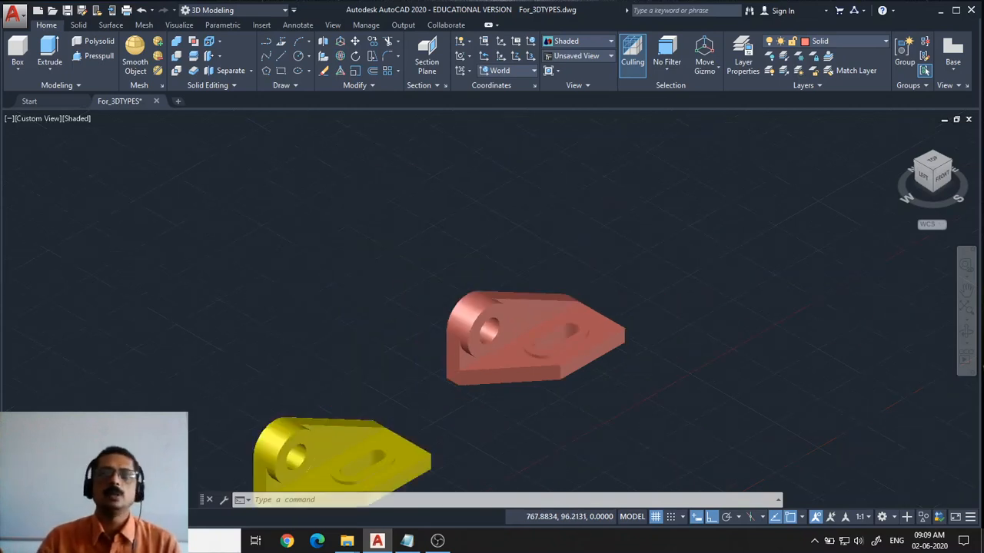
{"action": "middle_click_drag", "start_coordinate": [381, 330], "coordinate": [572, 192]}
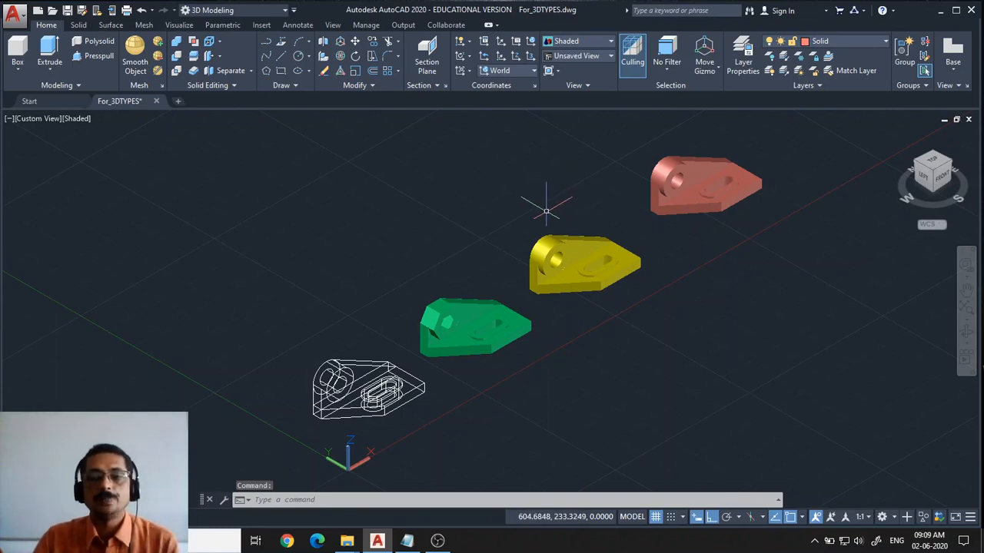
{"action": "scroll", "coordinate": [546, 209], "scroll_direction": "up", "scroll_amount": 2}
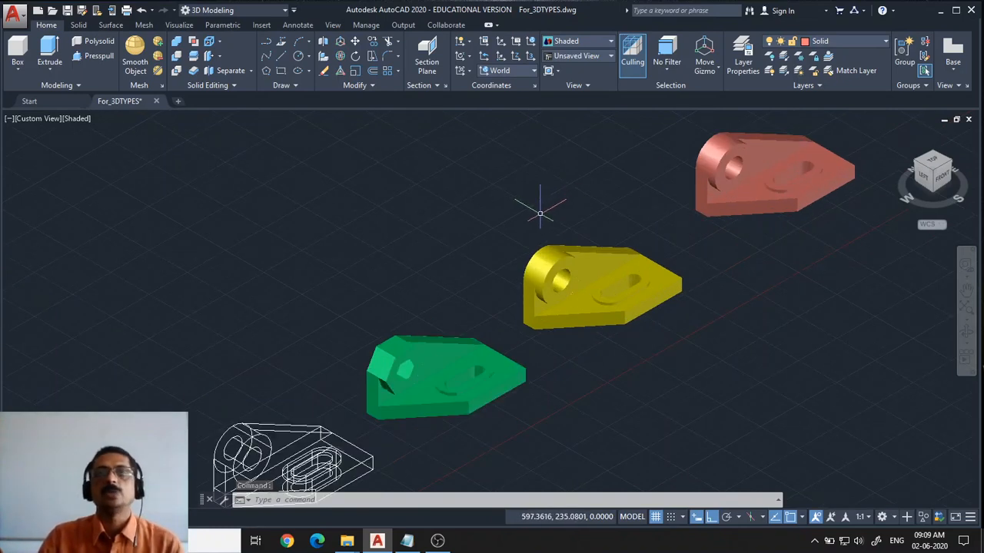
{"action": "middle_click_drag", "start_coordinate": [456, 230], "coordinate": [455, 204]}
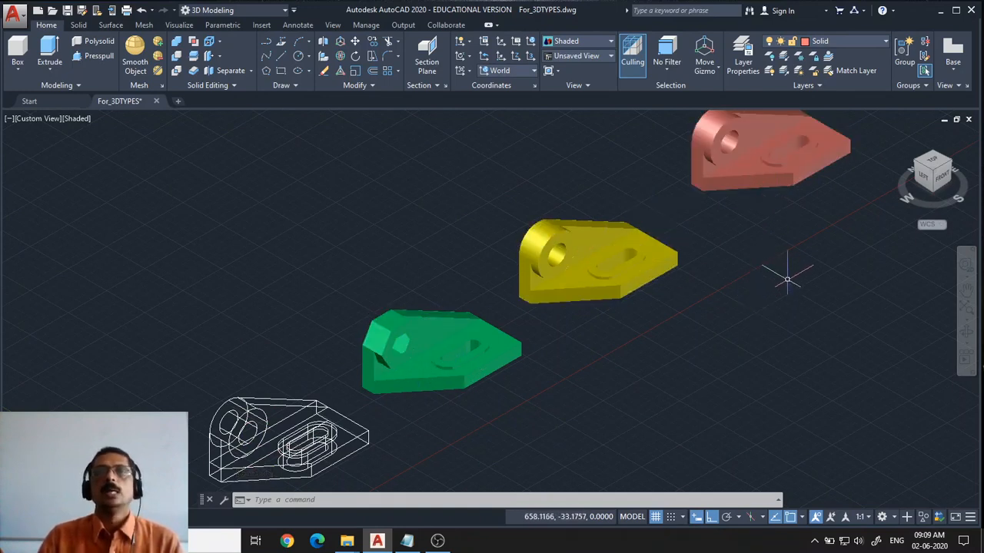
{"action": "middle_click_drag", "start_coordinate": [780, 275], "coordinate": [607, 320]}
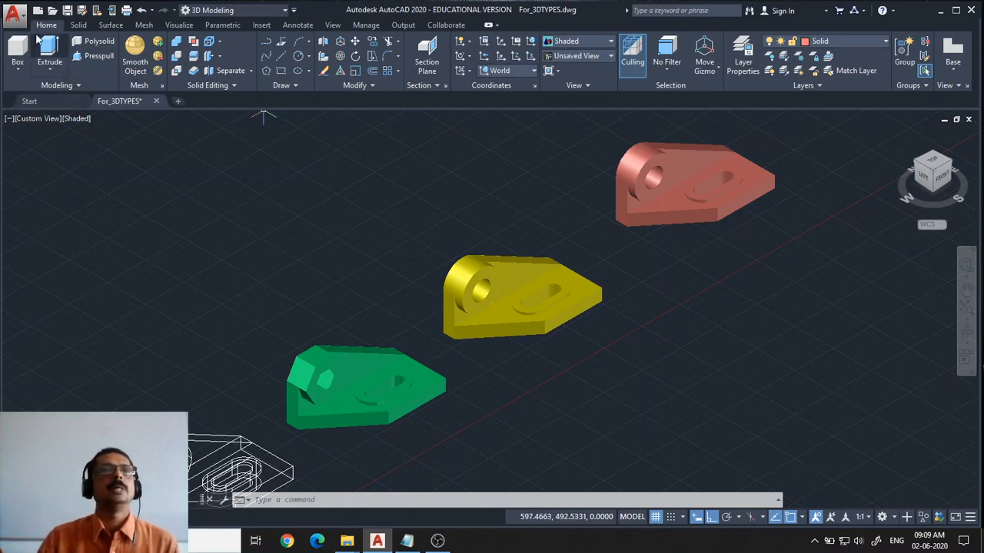
Browse the Solid, Surface and Mesh ribbon tabs, returning to Home
{"action": "left_click", "coordinate": [77, 24]}
{"action": "left_click", "coordinate": [115, 26]}
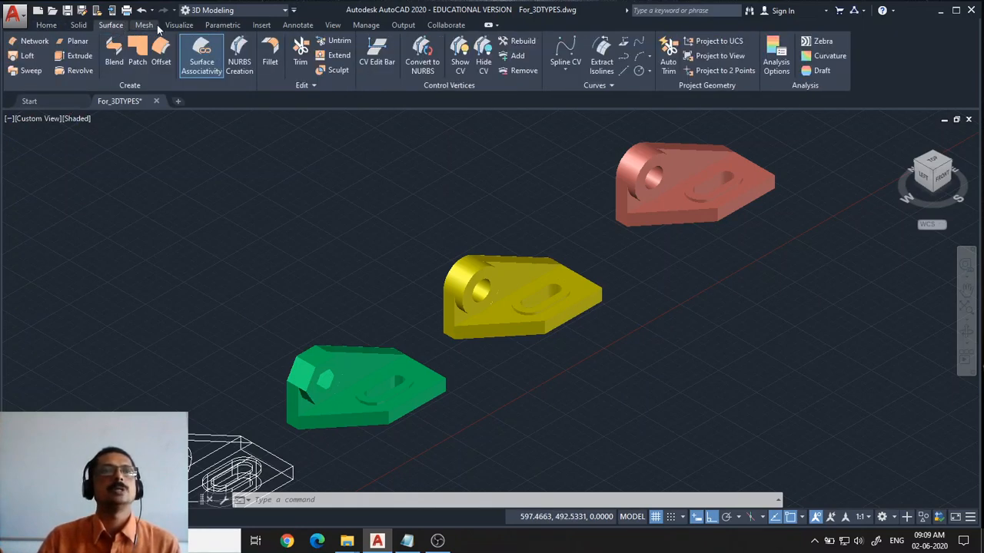
{"action": "left_click", "coordinate": [144, 25]}
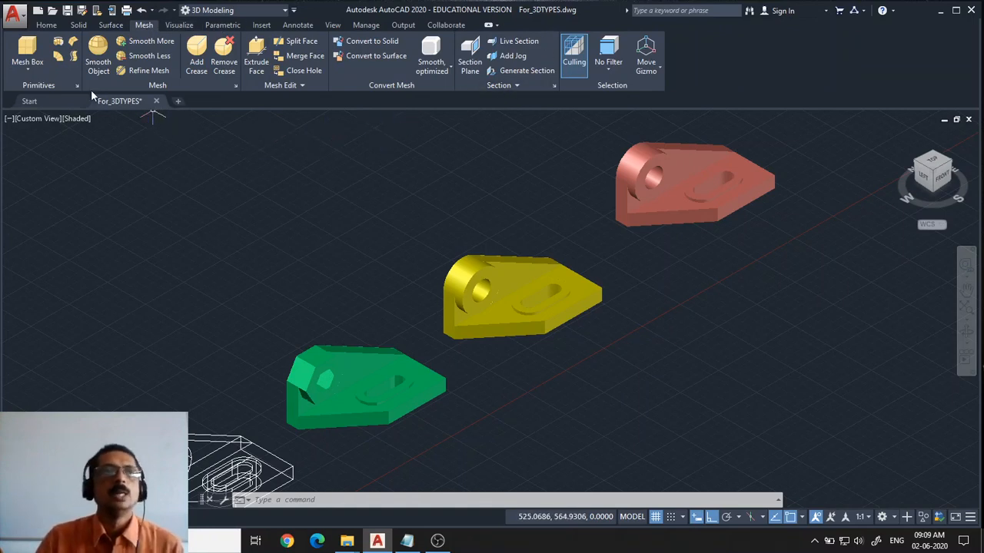
{"action": "left_click", "coordinate": [46, 25]}
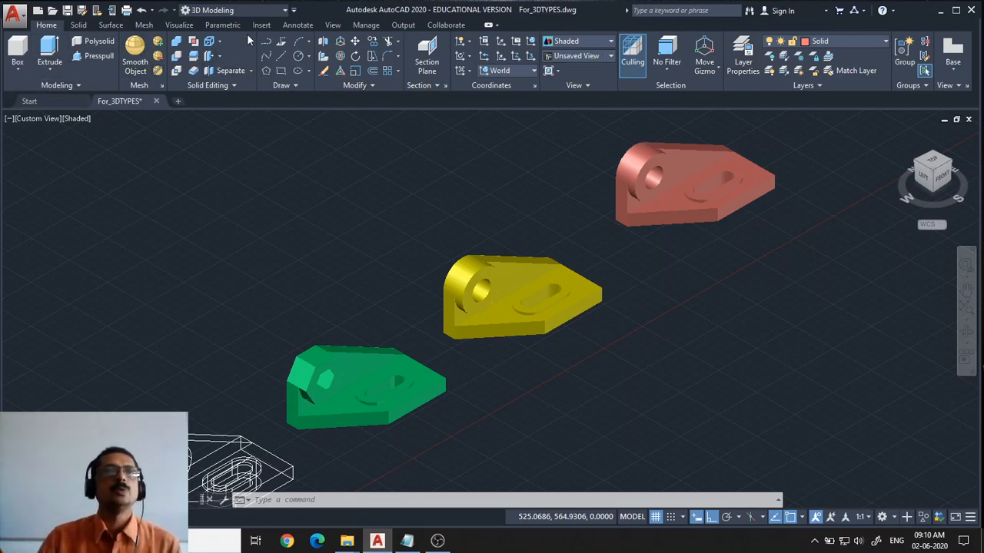
Switch the workspace to Drafting & Annotation and back to 3D Modeling
{"action": "left_click", "coordinate": [284, 10]}
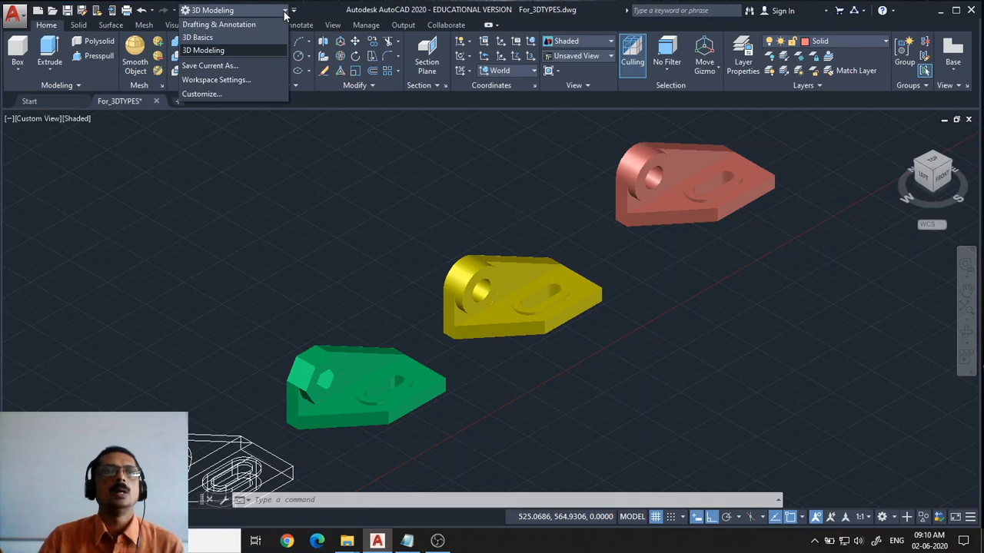
{"action": "left_click", "coordinate": [231, 25]}
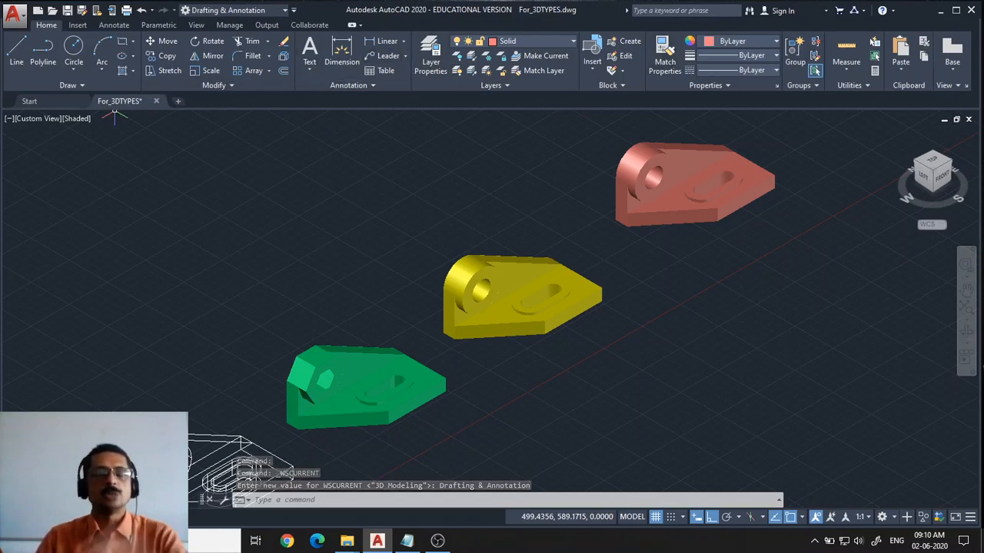
{"action": "left_click", "coordinate": [283, 10]}
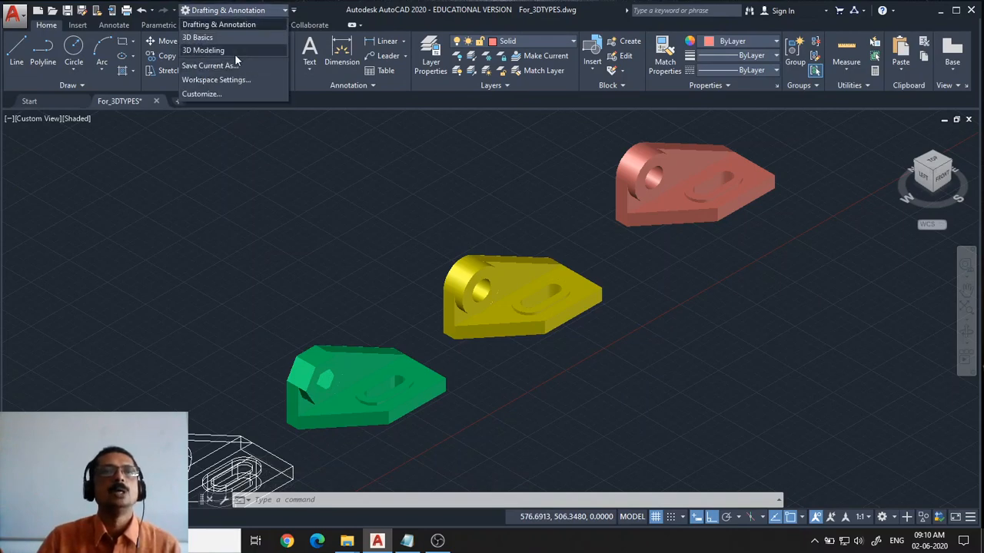
{"action": "left_click", "coordinate": [202, 50]}
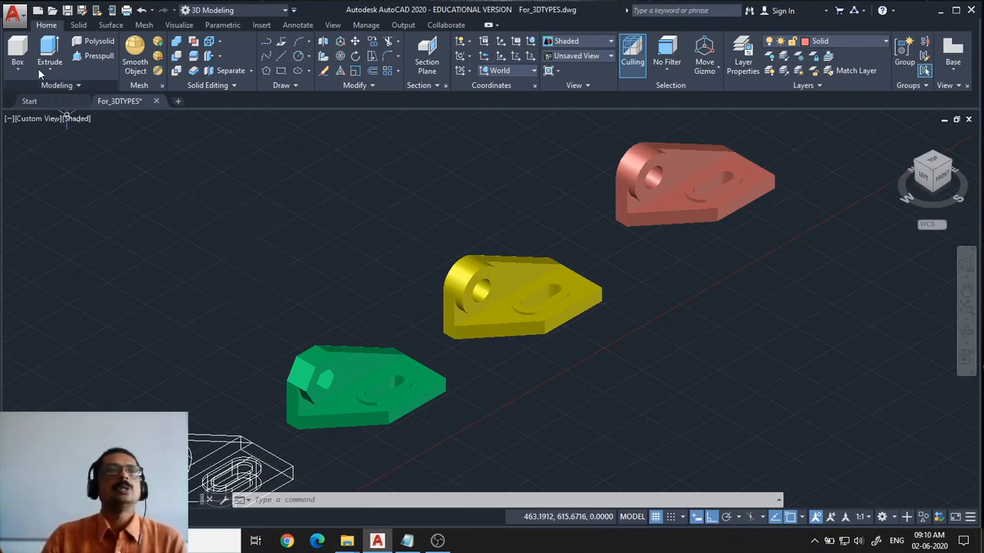
Open the Solid ribbon tab and zoom in toward the surface and mesh models
{"action": "scroll", "coordinate": [62, 35], "scroll_direction": "down", "scroll_amount": 3}
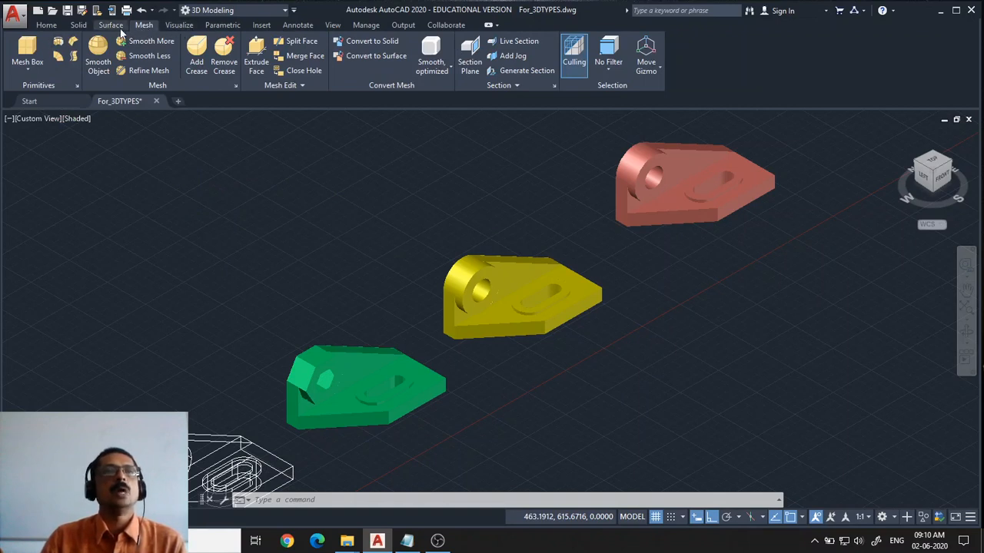
{"action": "left_click", "coordinate": [78, 26]}
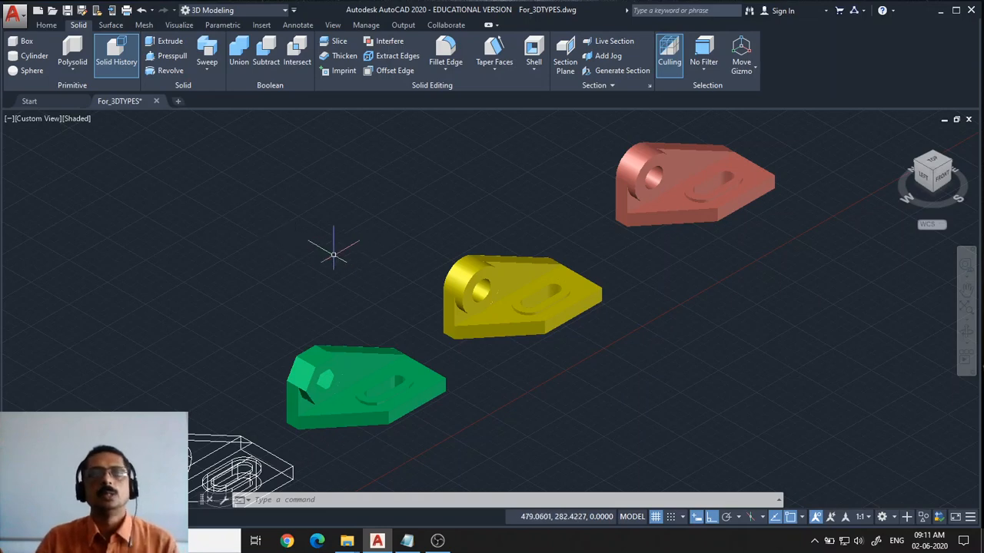
{"action": "middle_click_drag", "start_coordinate": [336, 245], "coordinate": [359, 241]}
{"action": "key", "text": "Escape"}
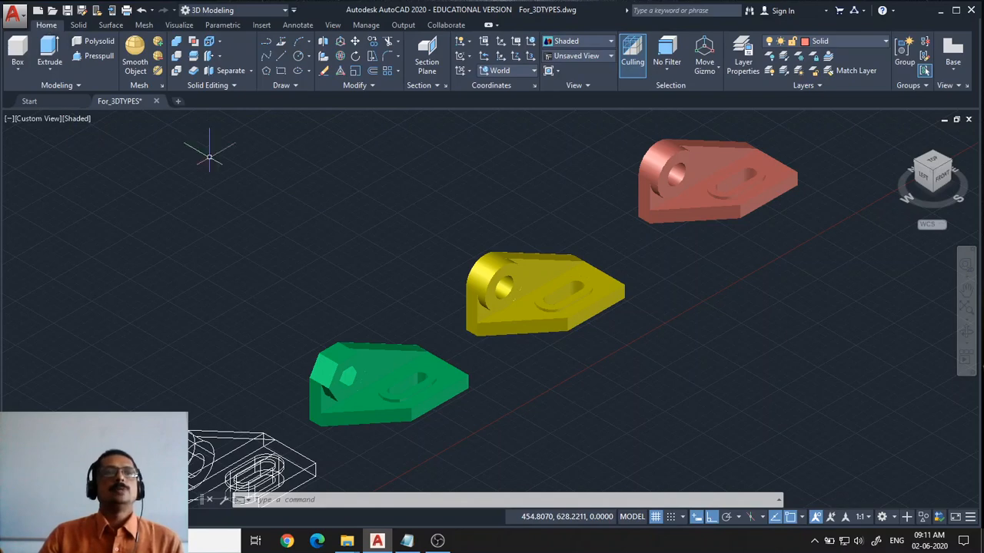
{"action": "scroll", "coordinate": [408, 273], "scroll_direction": "up", "scroll_amount": 2}
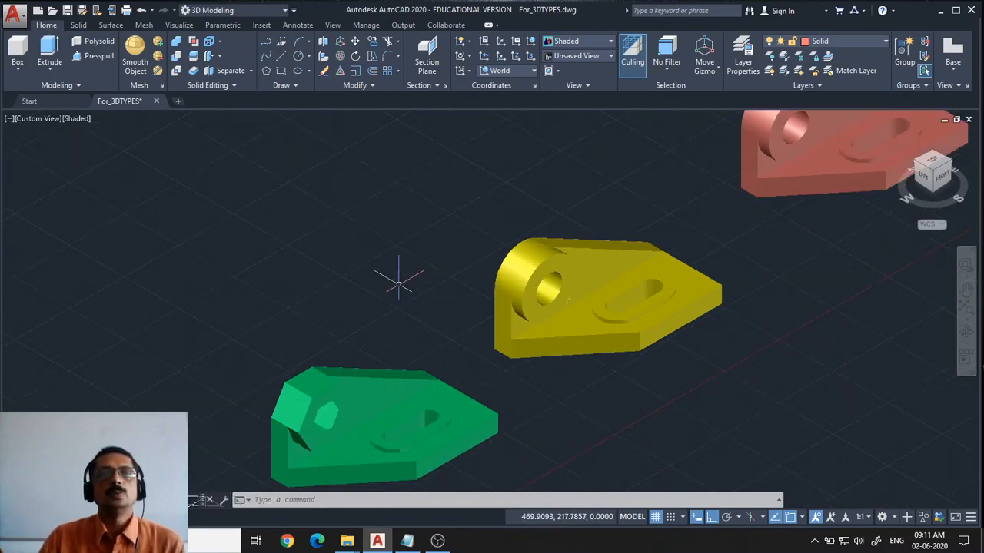
Switch the viewport visual style from Shaded to 2D Wireframe
{"action": "scroll", "coordinate": [397, 279], "scroll_direction": "down", "scroll_amount": 2}
{"action": "middle_click_drag", "start_coordinate": [395, 286], "coordinate": [412, 230]}
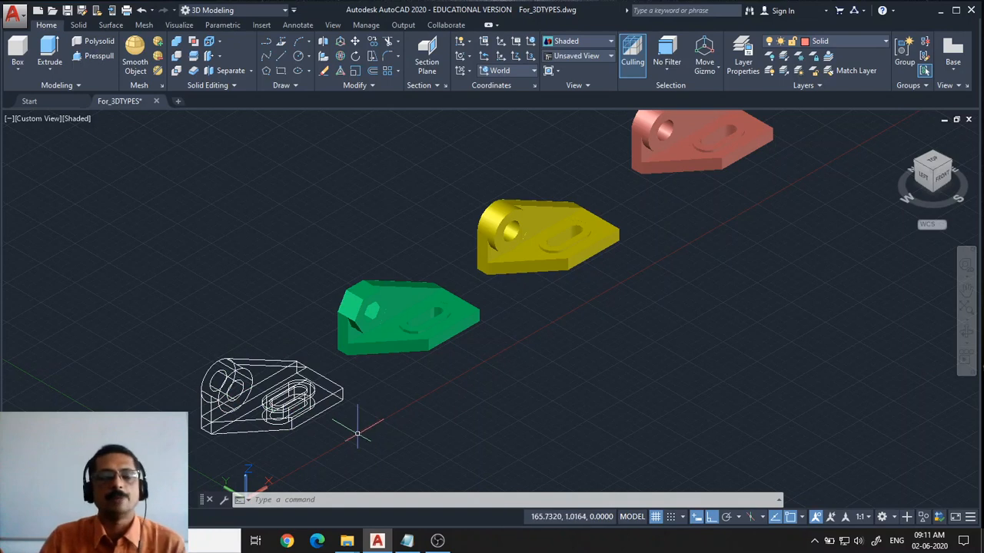
{"action": "middle_click_drag", "start_coordinate": [730, 170], "coordinate": [658, 247]}
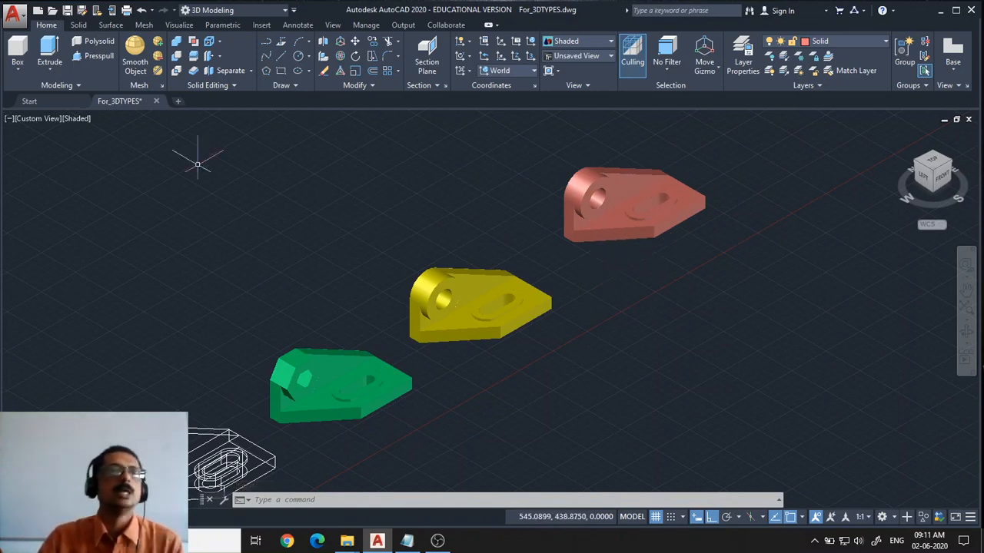
{"action": "left_click", "coordinate": [81, 120]}
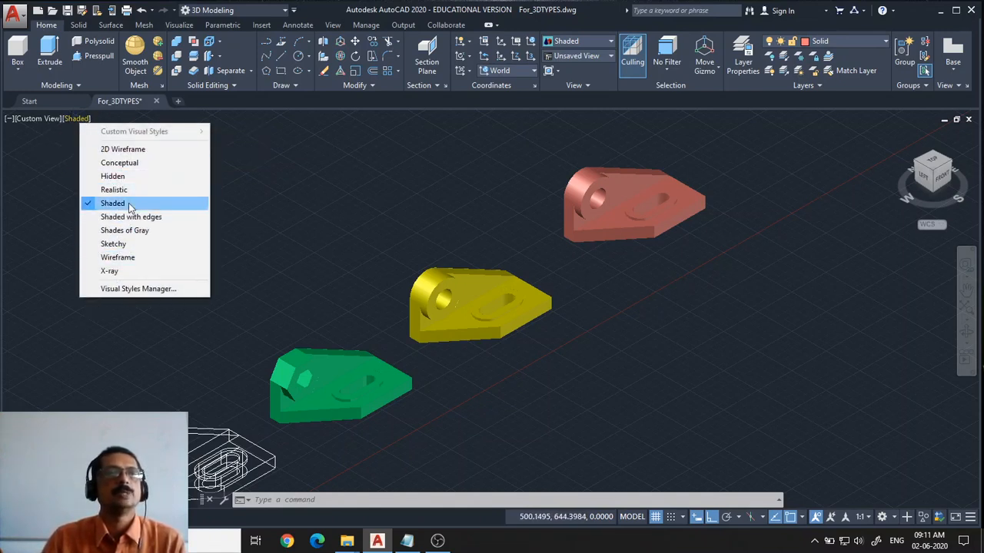
{"action": "left_click", "coordinate": [135, 151]}
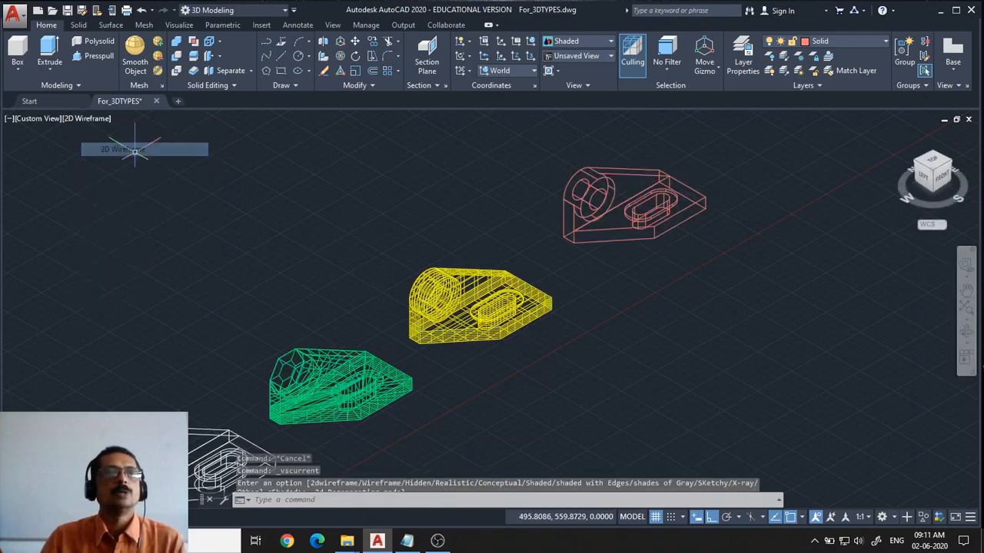
Change the visual style to Conceptual and then to Hidden to compare the models
{"action": "middle_click_drag", "start_coordinate": [271, 346], "coordinate": [270, 301]}
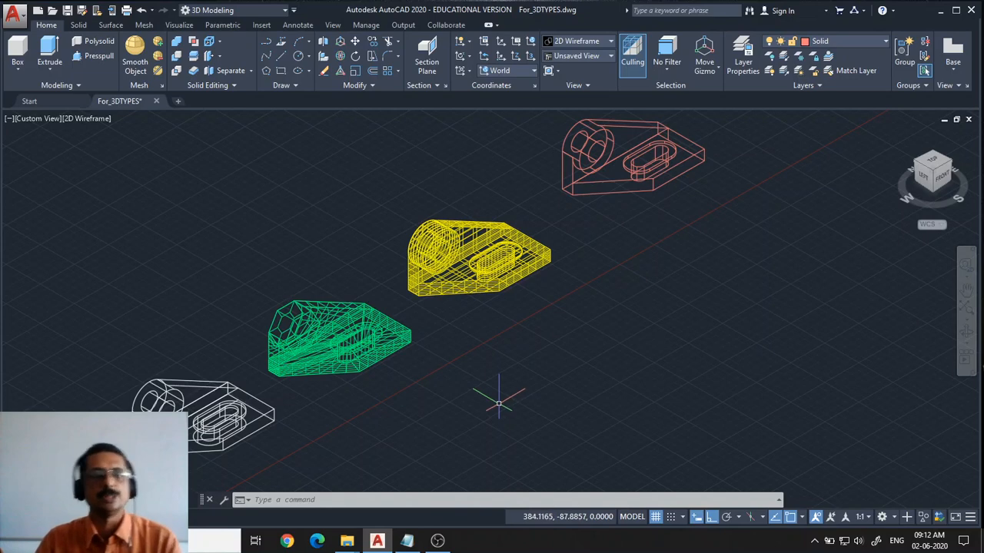
{"action": "left_click", "coordinate": [85, 120]}
{"action": "left_click", "coordinate": [121, 163]}
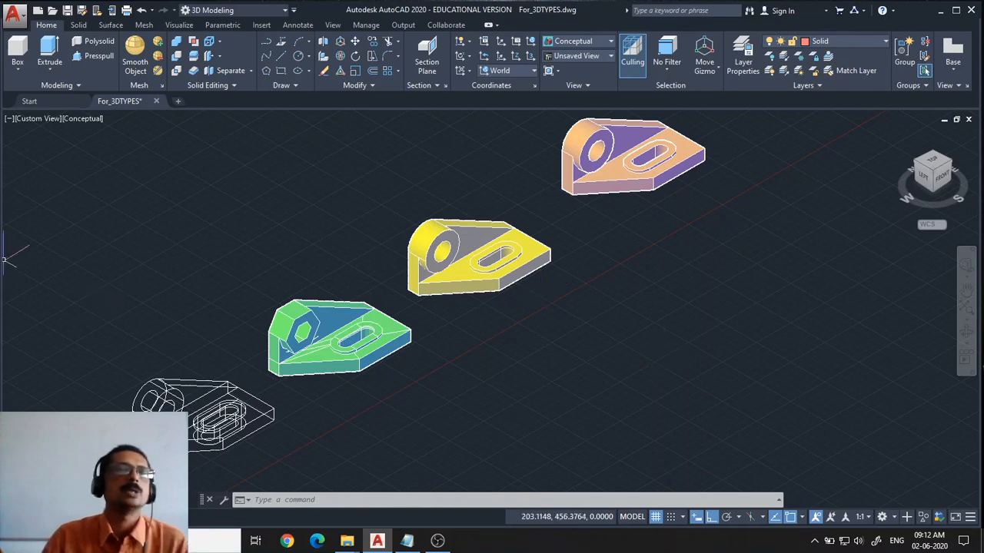
{"action": "left_click", "coordinate": [91, 119]}
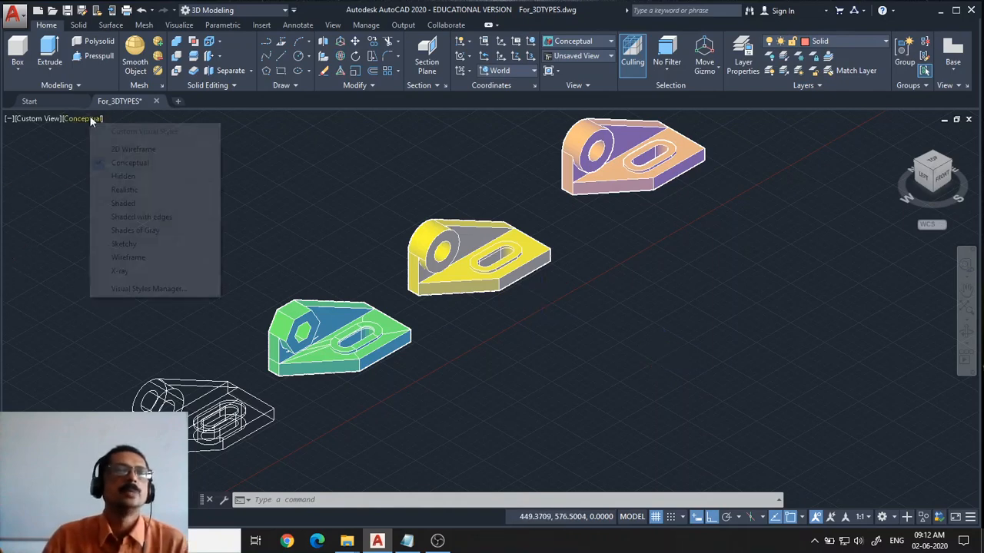
{"action": "left_click", "coordinate": [111, 176]}
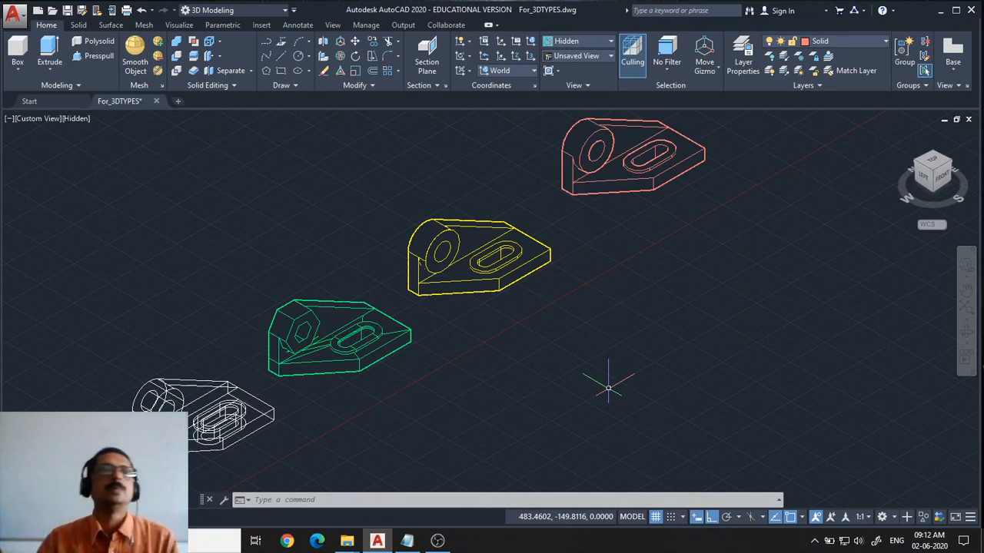
Change the visual style to Realistic and then back to Shaded
{"action": "left_click", "coordinate": [76, 120]}
{"action": "left_click", "coordinate": [108, 190]}
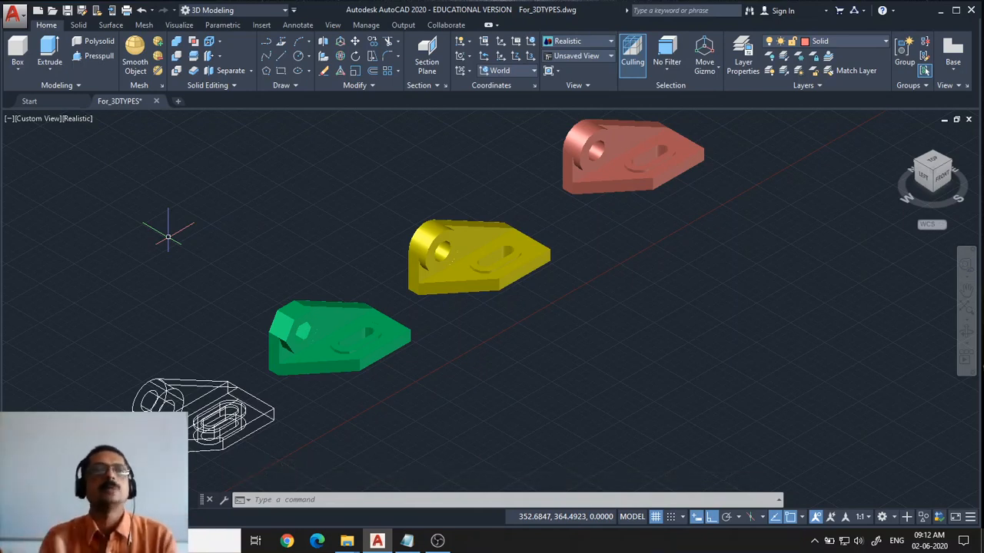
{"action": "left_click", "coordinate": [78, 119]}
{"action": "left_click", "coordinate": [109, 204]}
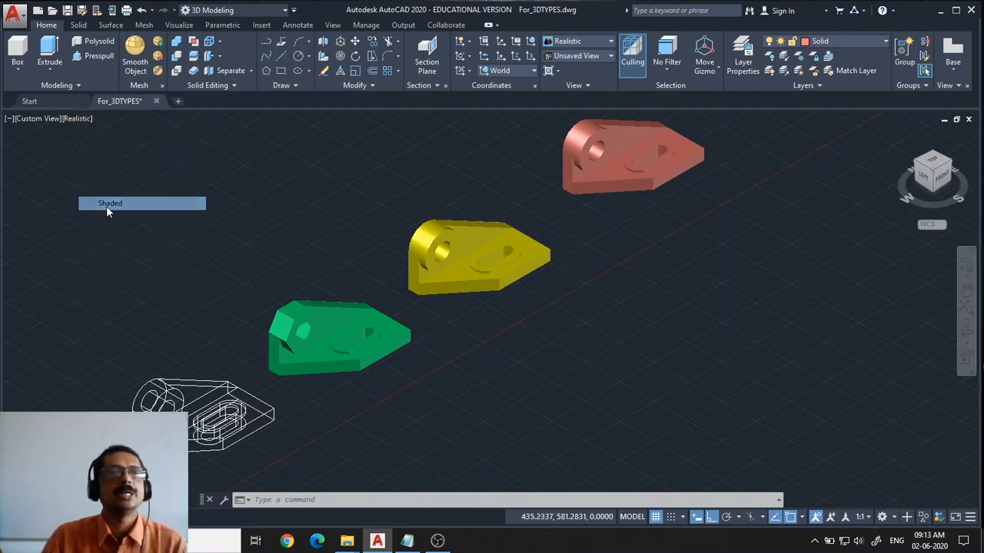
Review the drawing's layer list, then set the visual style to Shaded with edges
{"action": "left_click", "coordinate": [861, 41]}
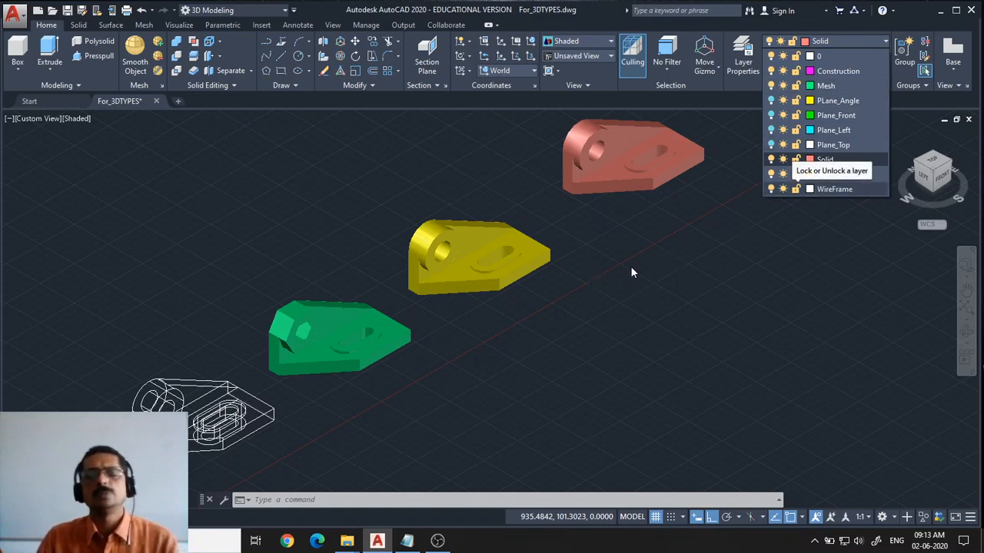
{"action": "left_click", "coordinate": [690, 229]}
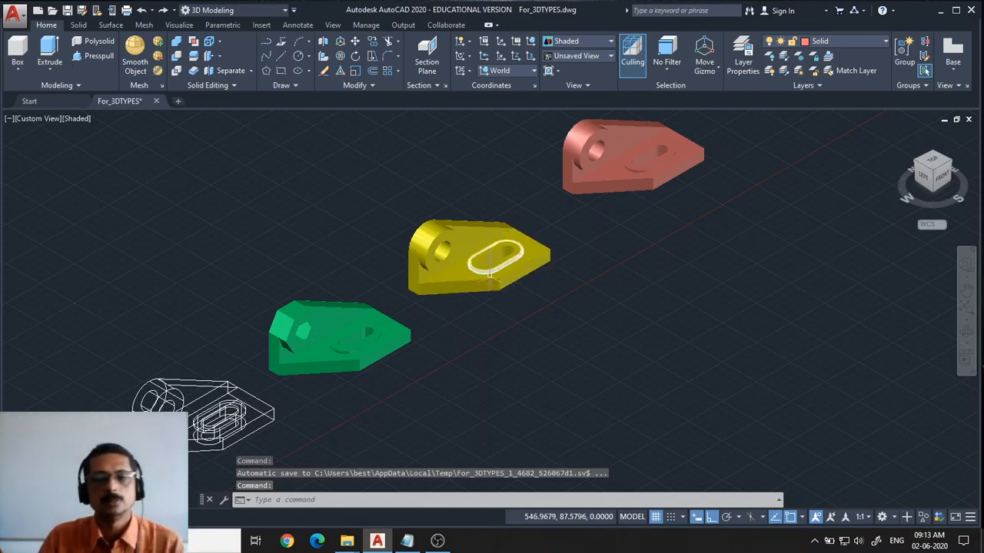
{"action": "left_click", "coordinate": [82, 121]}
{"action": "left_click", "coordinate": [121, 218]}
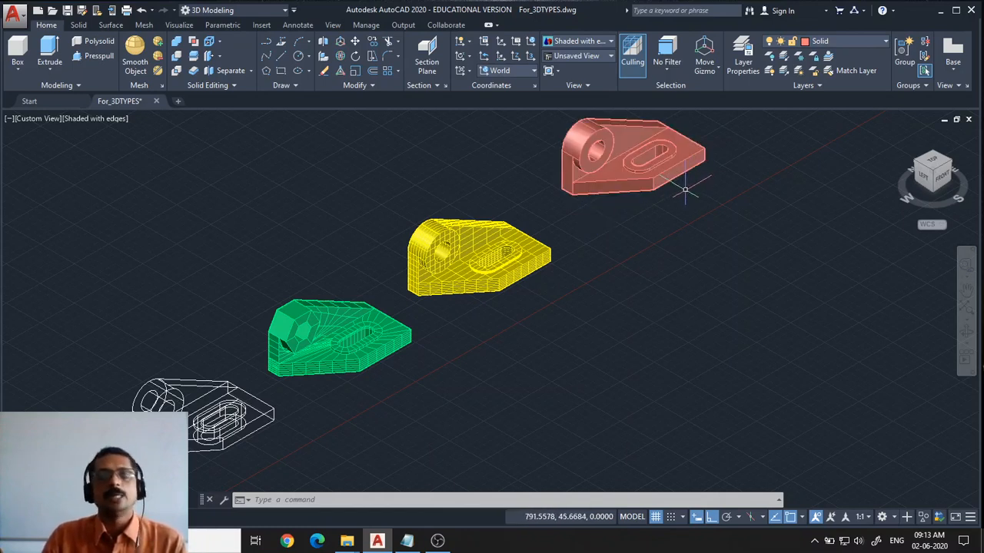
Change the visual style to Shades of Gray and then to Sketchy
{"action": "left_click", "coordinate": [96, 119]}
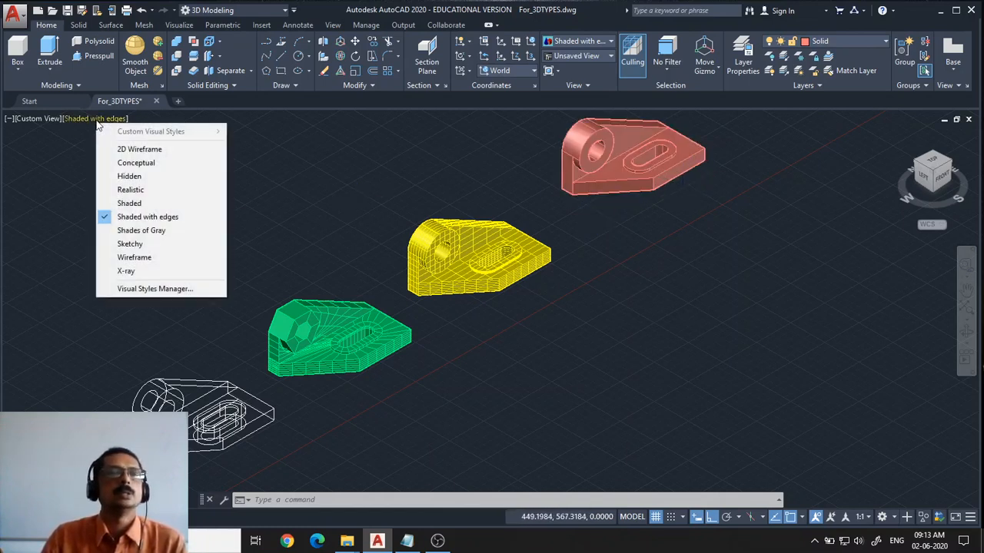
{"action": "left_click", "coordinate": [141, 230]}
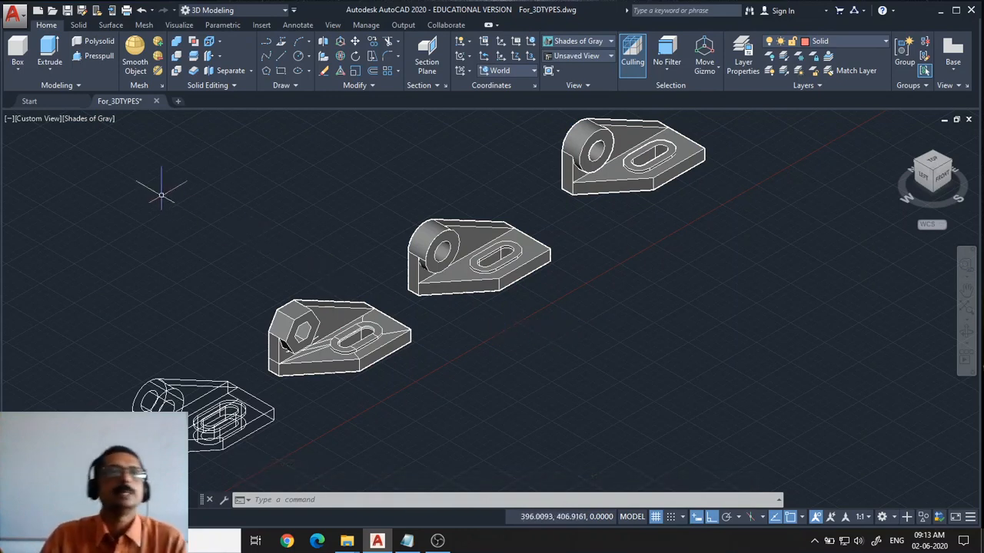
{"action": "left_click", "coordinate": [98, 119]}
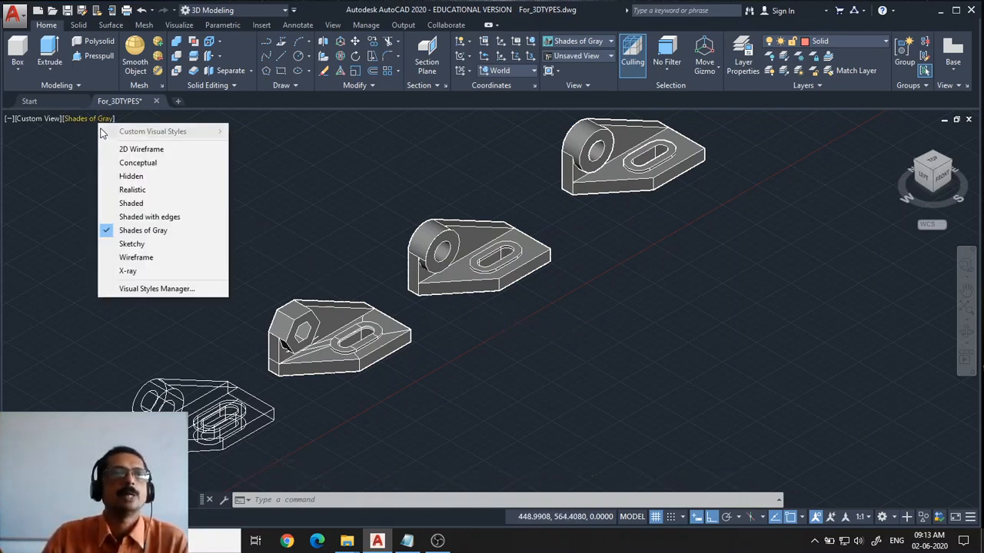
{"action": "left_click", "coordinate": [153, 244]}
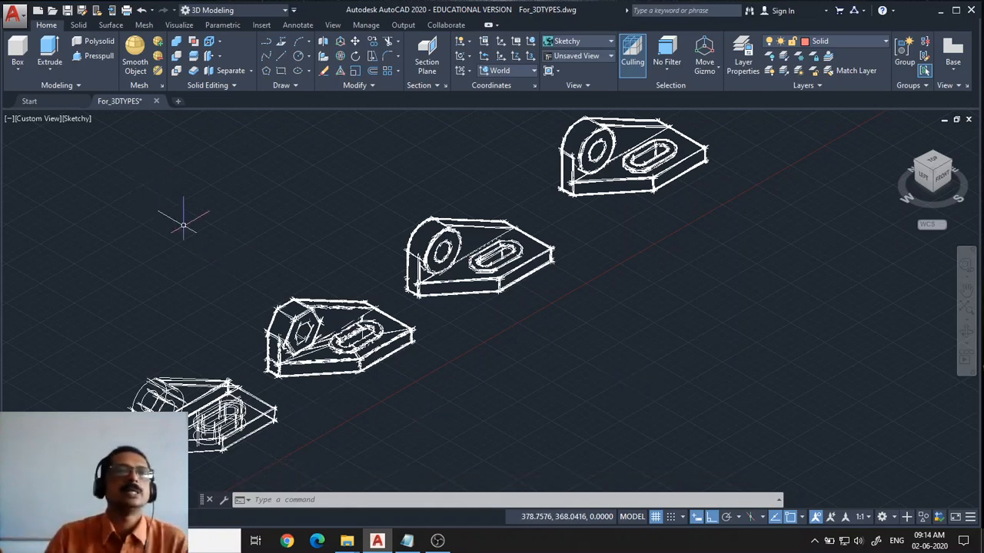
Change the visual style to Wireframe and then to 2D Wireframe to compare them
{"action": "left_click", "coordinate": [73, 123]}
{"action": "left_click", "coordinate": [111, 259]}
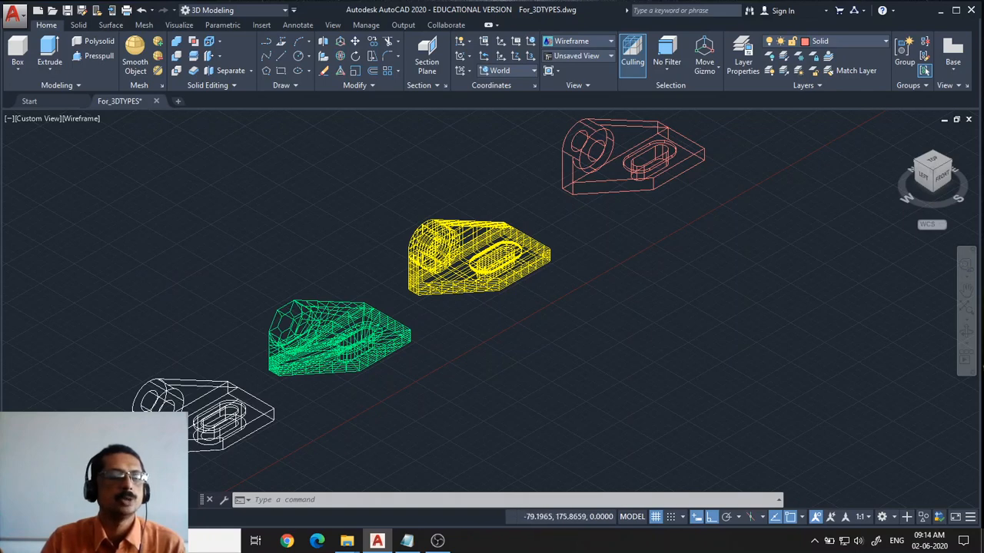
{"action": "left_click", "coordinate": [73, 119]}
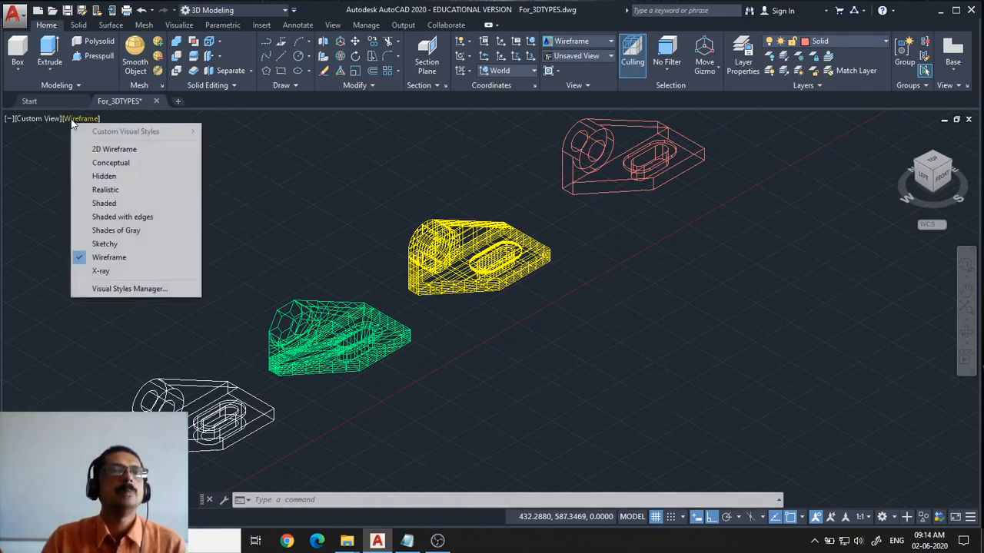
{"action": "left_click", "coordinate": [89, 148]}
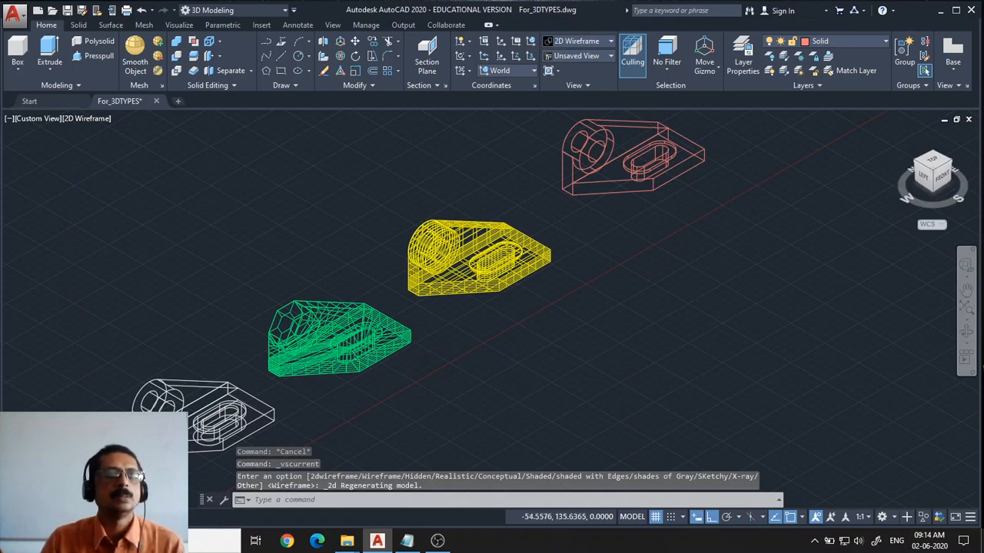
Change the visual style to Wireframe and then to X-ray
{"action": "left_click", "coordinate": [91, 119]}
{"action": "left_click", "coordinate": [111, 259]}
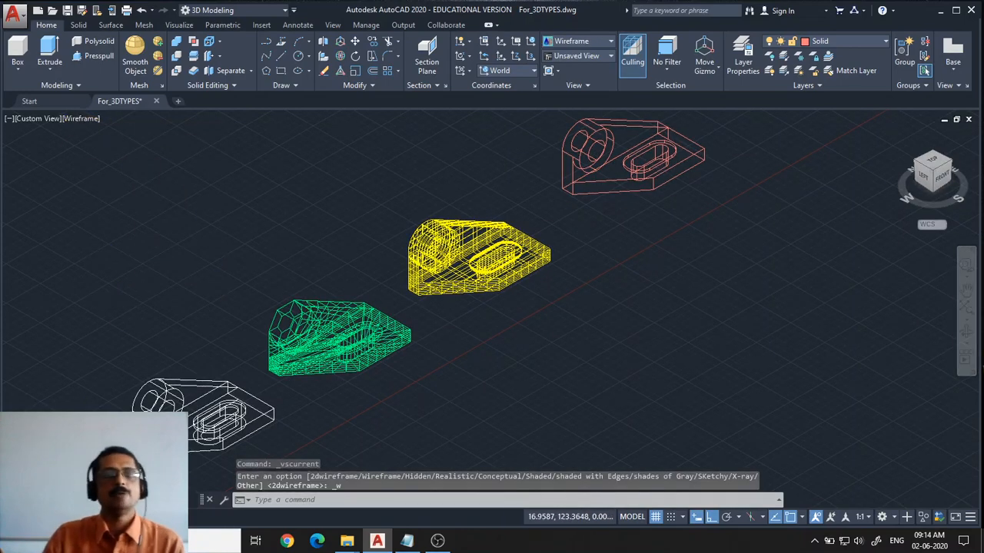
{"action": "left_click", "coordinate": [75, 119]}
{"action": "left_click", "coordinate": [118, 272]}
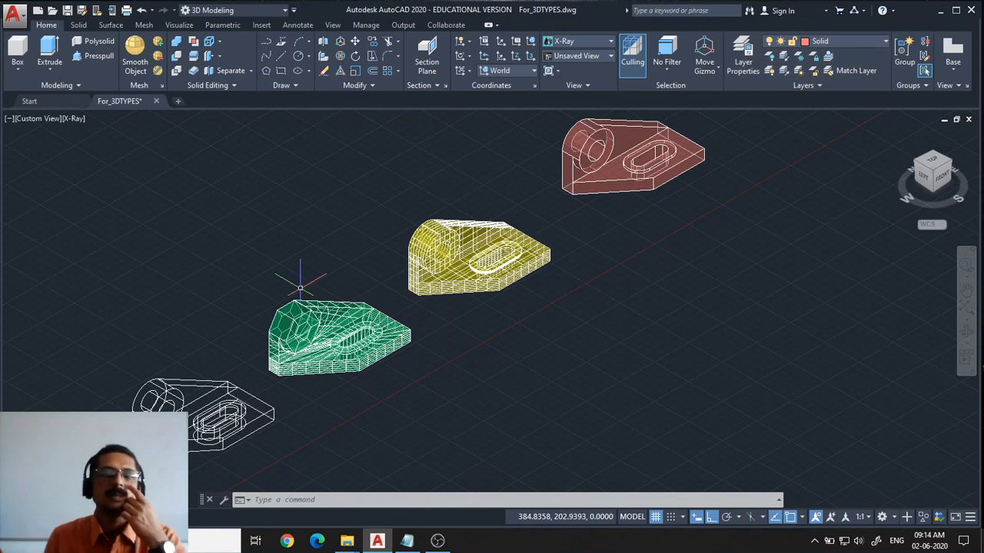
Change the visual style to Shaded with edges and finally back to Shaded
{"action": "left_click", "coordinate": [74, 119]}
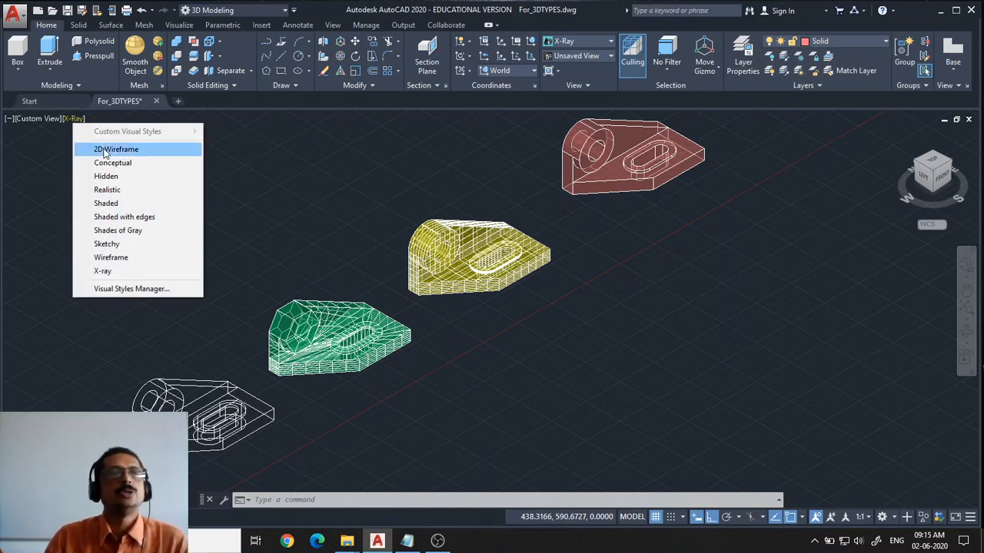
{"action": "left_click", "coordinate": [113, 218]}
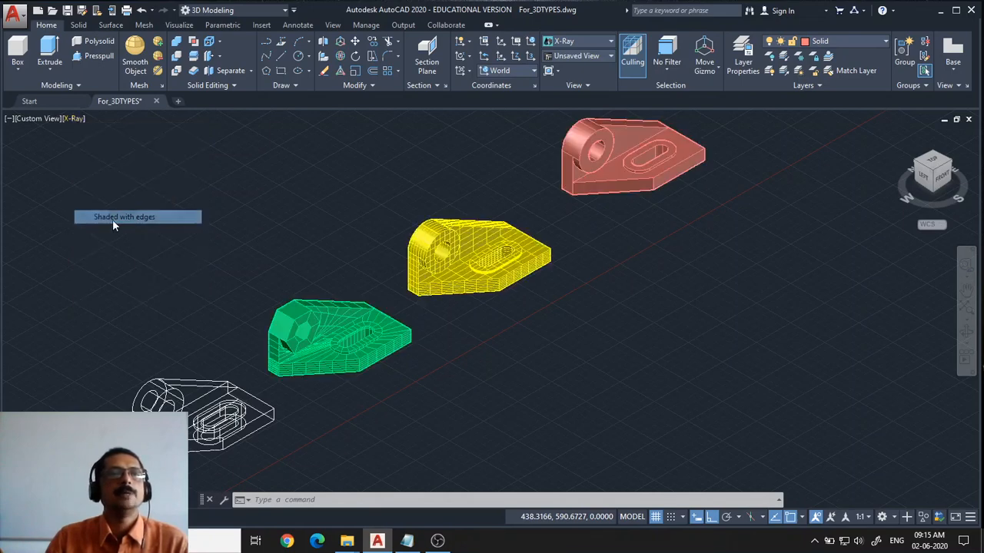
{"action": "left_click", "coordinate": [101, 120]}
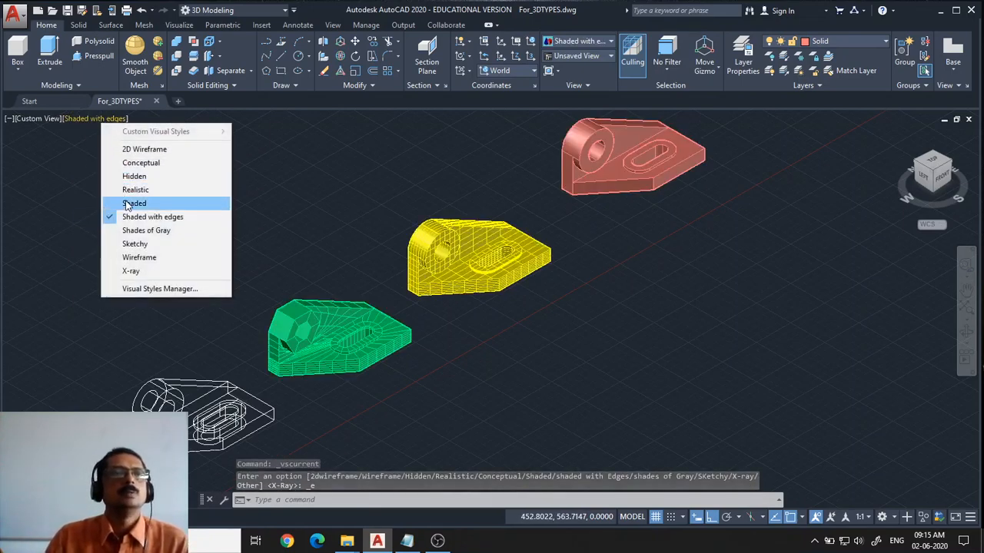
{"action": "left_click", "coordinate": [130, 203]}
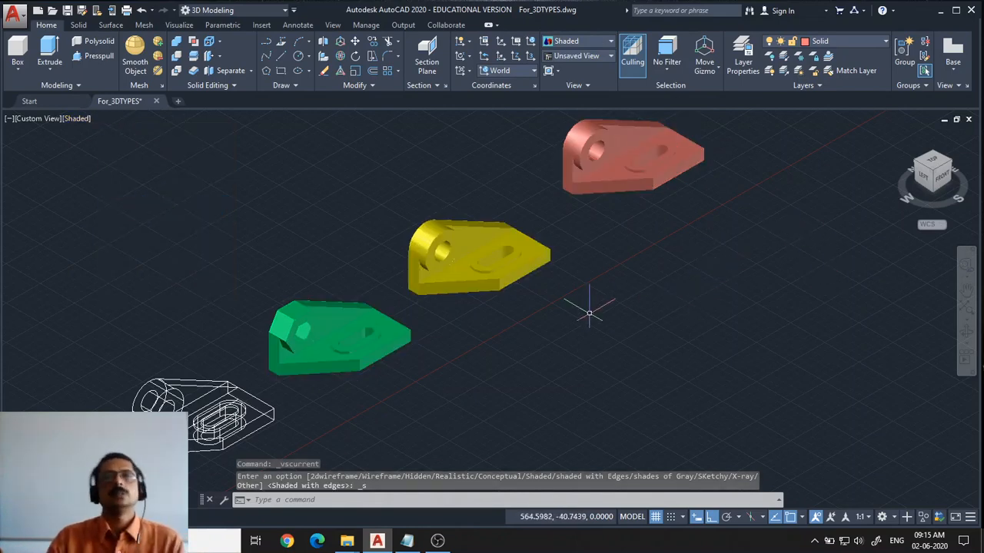
Run the PLAN command with the current UCS option to view the models from the top
{"action": "middle_click_drag", "start_coordinate": [608, 290], "coordinate": [635, 299]}
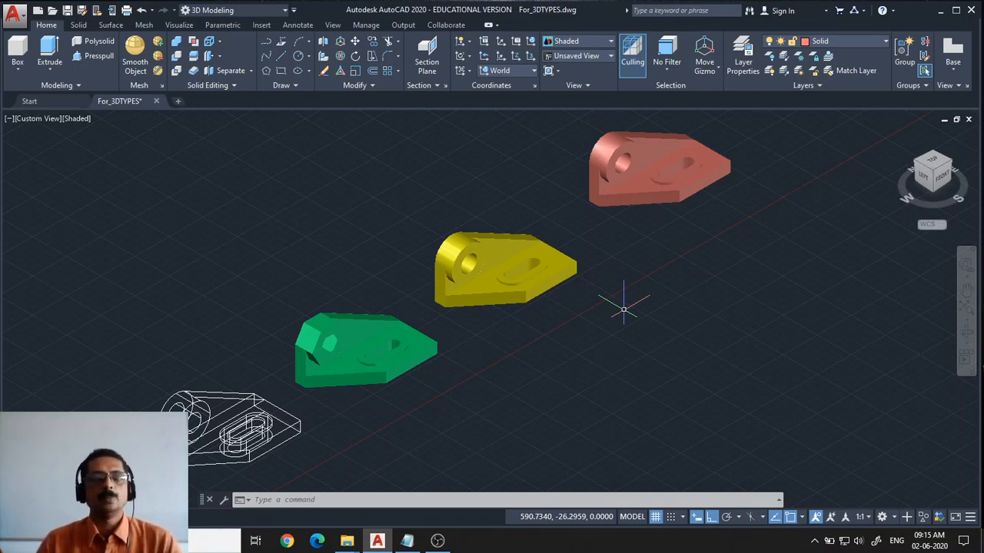
{"action": "type", "text": "plan"}
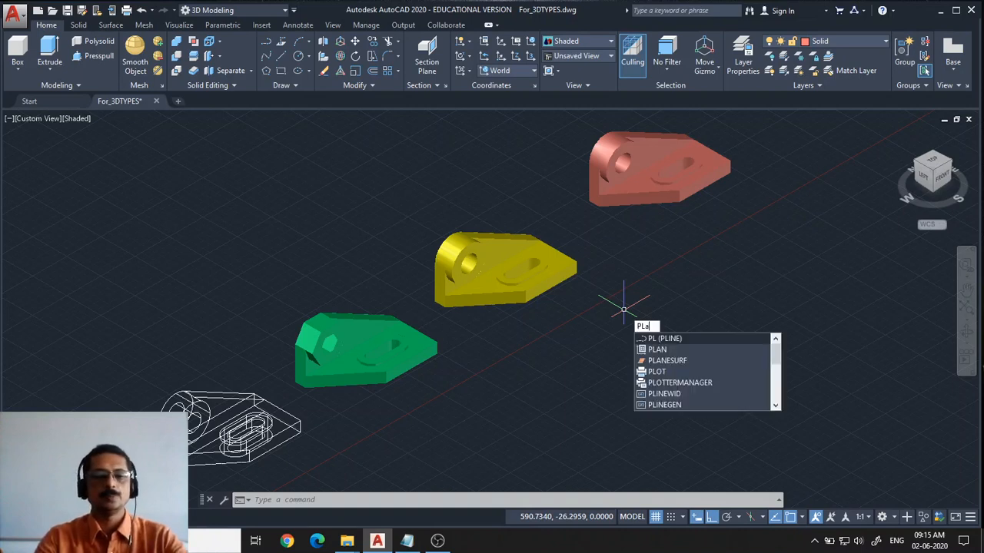
{"action": "key", "text": "Return"}
{"action": "key", "text": "Return"}
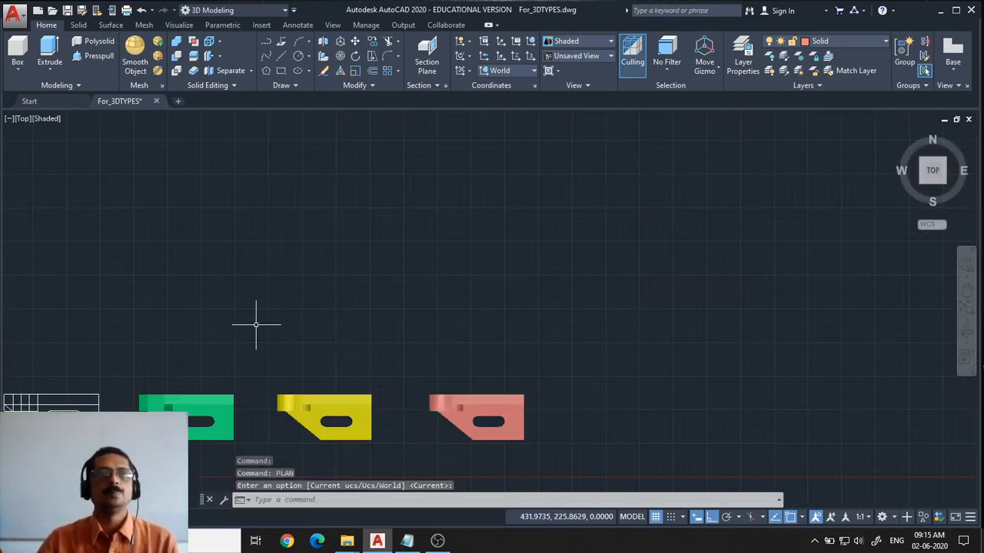
Pan and zoom across the top view to examine the wireframe and mesh models
{"action": "middle_click_drag", "start_coordinate": [256, 325], "coordinate": [513, 231]}
{"action": "scroll", "coordinate": [461, 229], "scroll_direction": "up", "scroll_amount": 5}
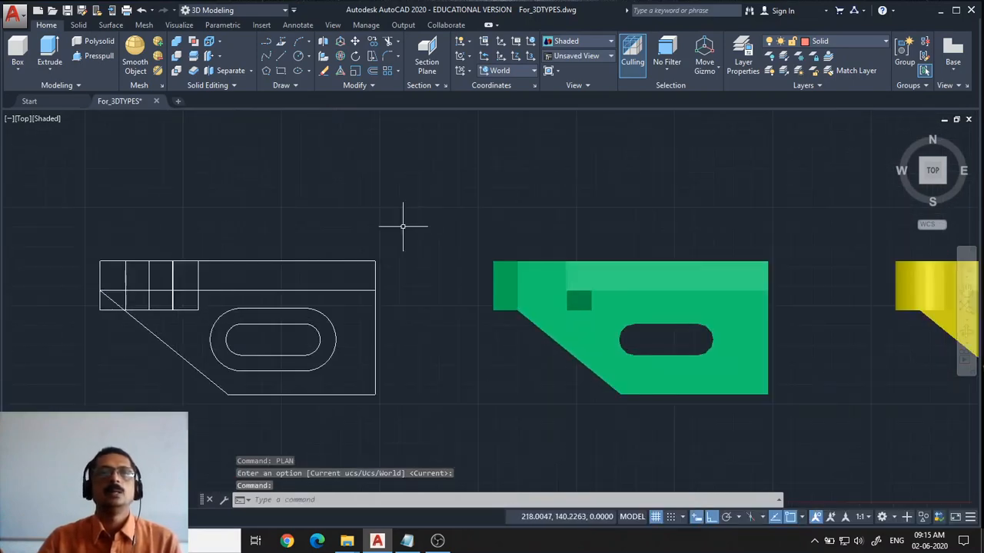
{"action": "middle_click_drag", "start_coordinate": [402, 222], "coordinate": [569, 204]}
{"action": "scroll", "coordinate": [569, 204], "scroll_direction": "up", "scroll_amount": 2}
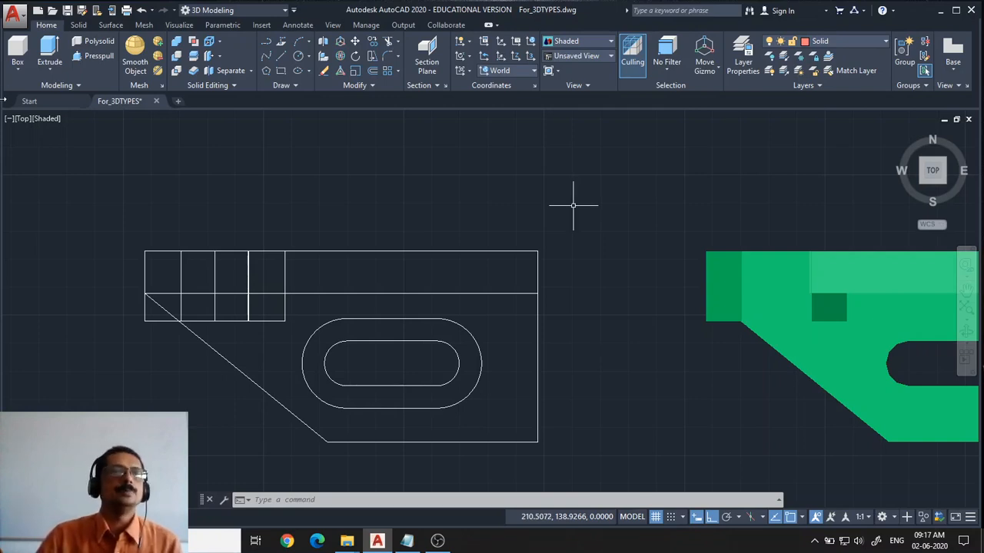
Switch to the Front view and zoom in on the wireframe and mesh models
{"action": "left_click", "coordinate": [22, 120]}
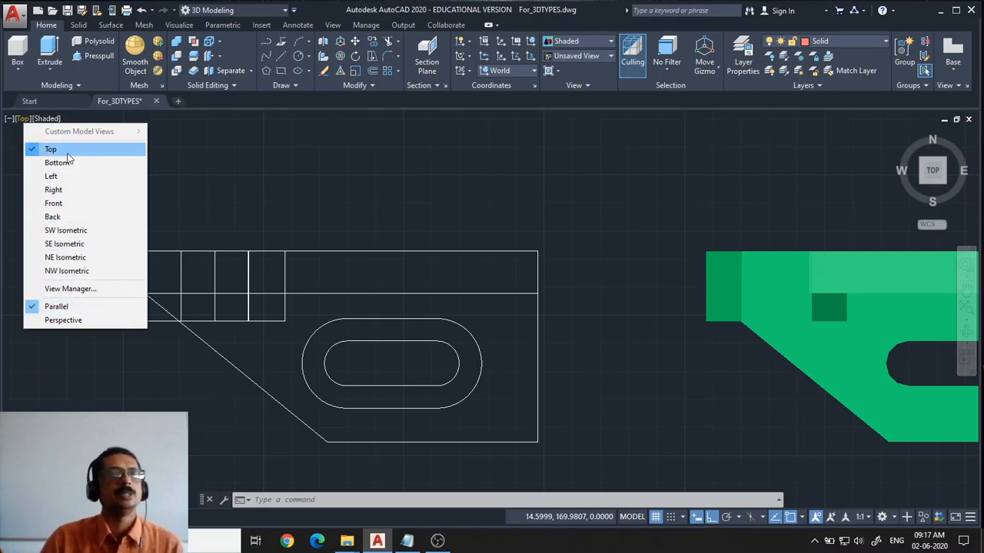
{"action": "left_click", "coordinate": [55, 204]}
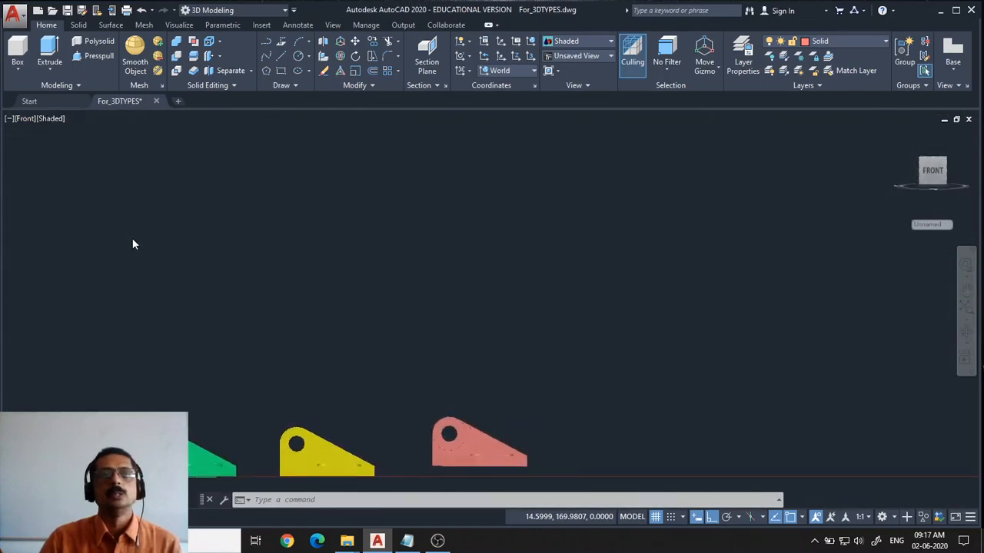
{"action": "middle_click_drag", "start_coordinate": [229, 385], "coordinate": [548, 217]}
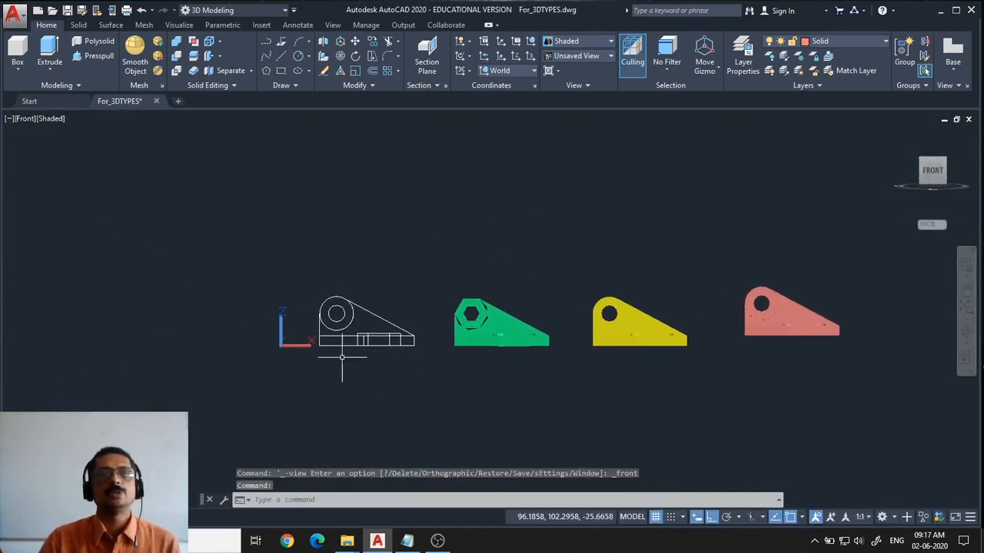
{"action": "scroll", "coordinate": [376, 368], "scroll_direction": "up", "scroll_amount": 6}
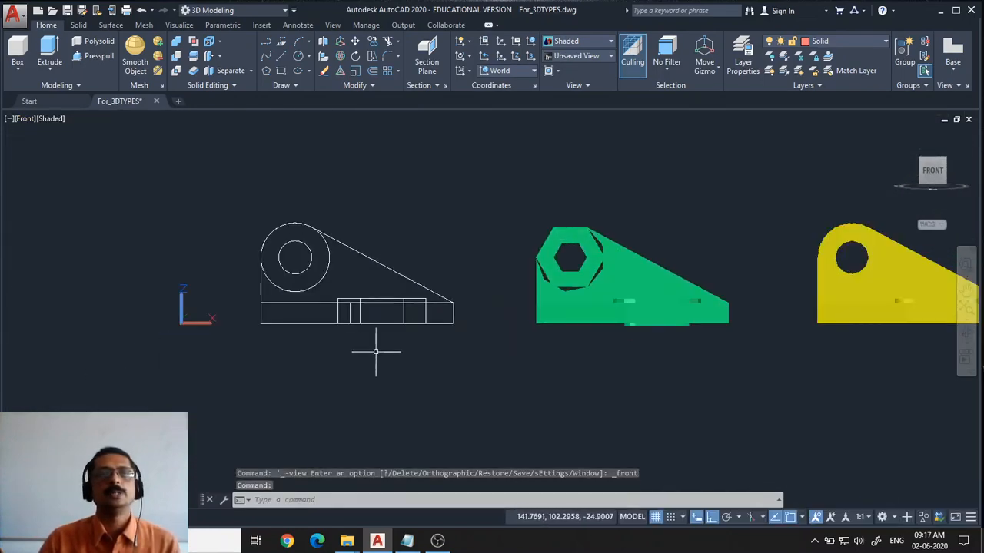
Turn off the Surface, WireFrame, Construction and Mesh layers so only the solid model remains visible
{"action": "scroll", "coordinate": [426, 245], "scroll_direction": "down", "scroll_amount": 1}
{"action": "scroll", "coordinate": [426, 245], "scroll_direction": "down", "scroll_amount": 4}
{"action": "scroll", "coordinate": [427, 245], "scroll_direction": "up", "scroll_amount": 1}
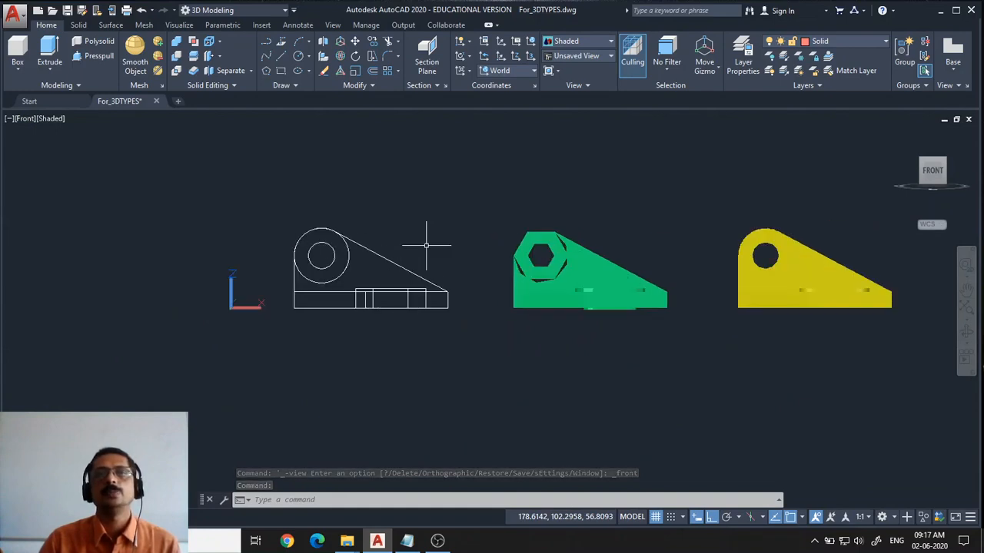
{"action": "scroll", "coordinate": [439, 238], "scroll_direction": "up", "scroll_amount": 2}
{"action": "middle_click_drag", "start_coordinate": [451, 259], "coordinate": [235, 271]}
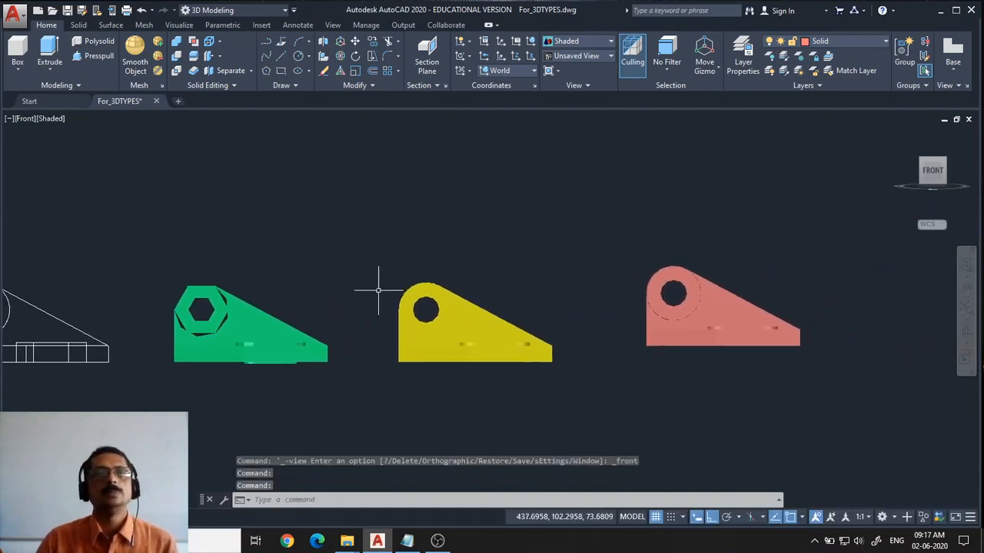
{"action": "left_click", "coordinate": [868, 41]}
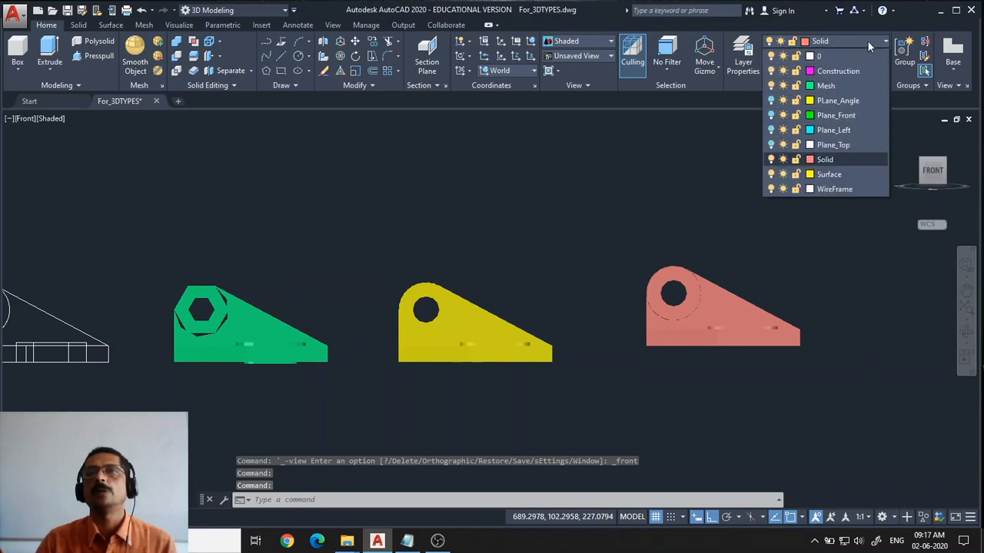
{"action": "left_click", "coordinate": [771, 174]}
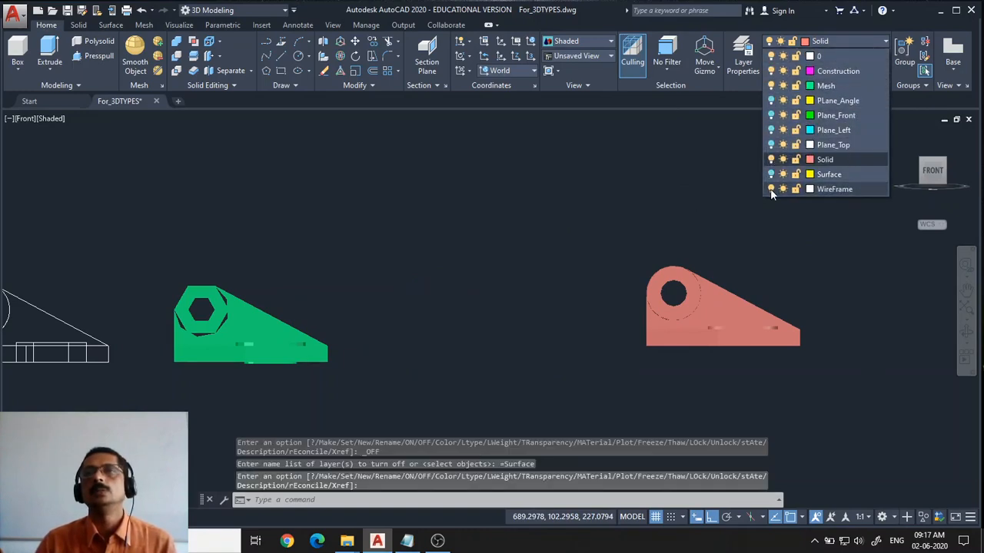
{"action": "left_click", "coordinate": [770, 188]}
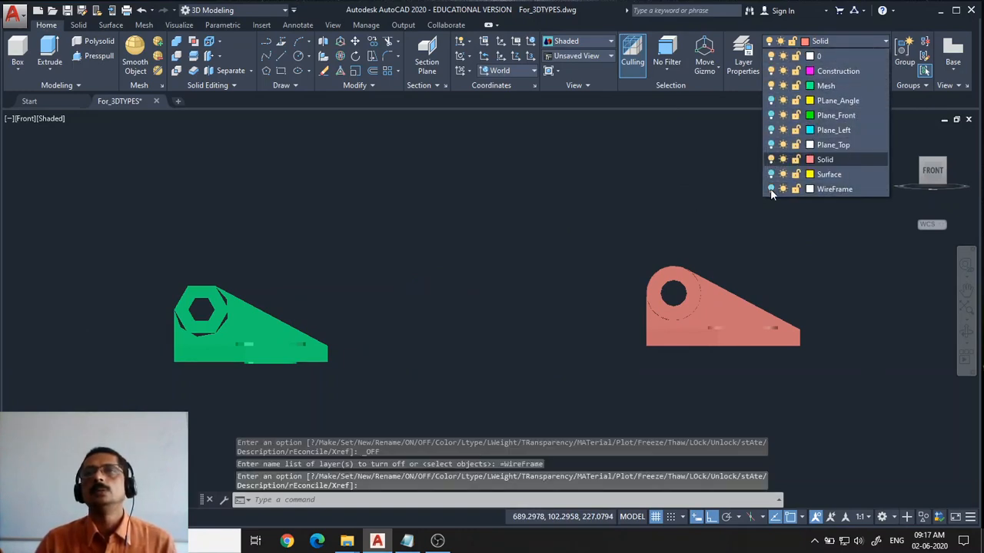
{"action": "left_click", "coordinate": [772, 71]}
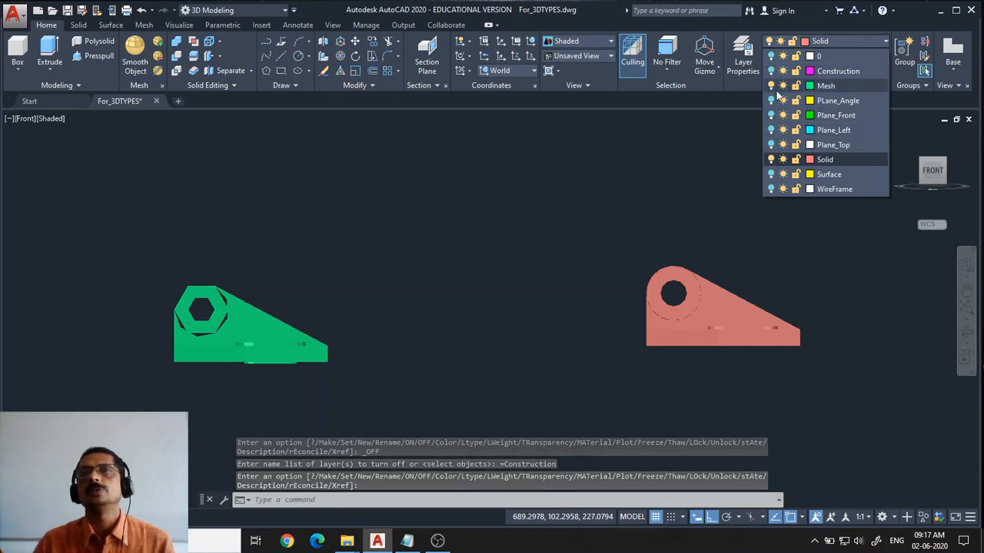
{"action": "left_click", "coordinate": [770, 85]}
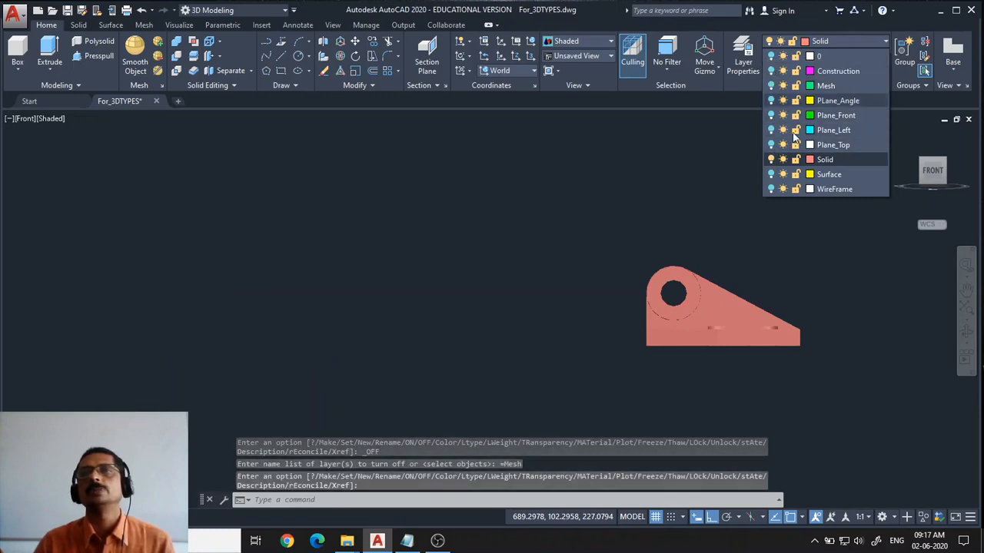
Zoom a window around the solid model in the Front view
{"action": "left_click", "coordinate": [838, 163]}
{"action": "left_click", "coordinate": [566, 225]}
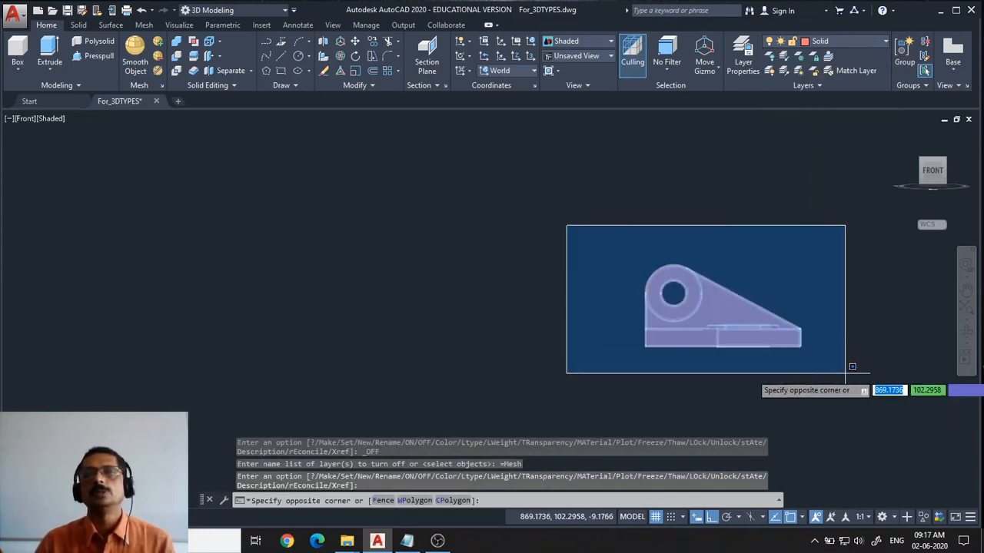
{"action": "key", "text": "Escape"}
{"action": "type", "text": "z"}
{"action": "key", "text": "Return"}
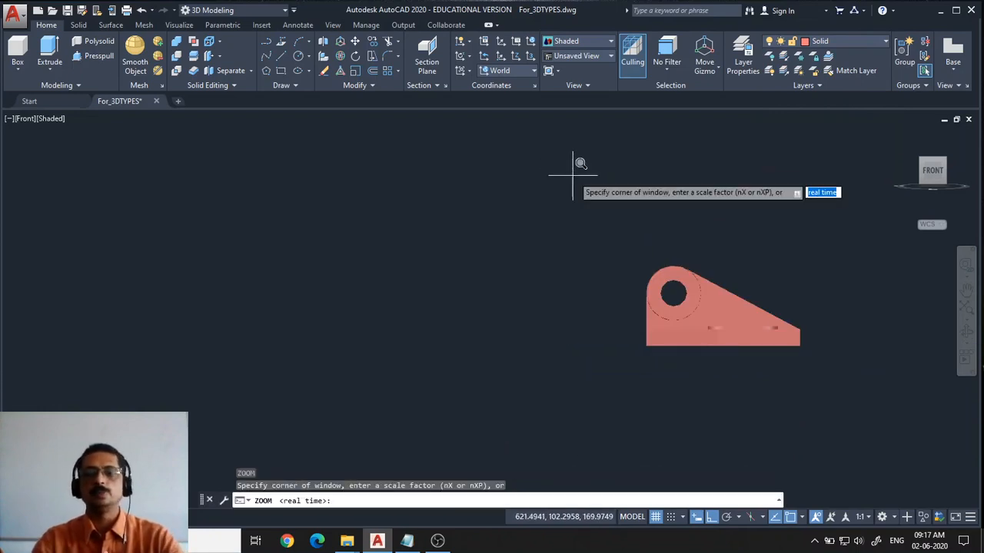
{"action": "left_click", "coordinate": [634, 241]}
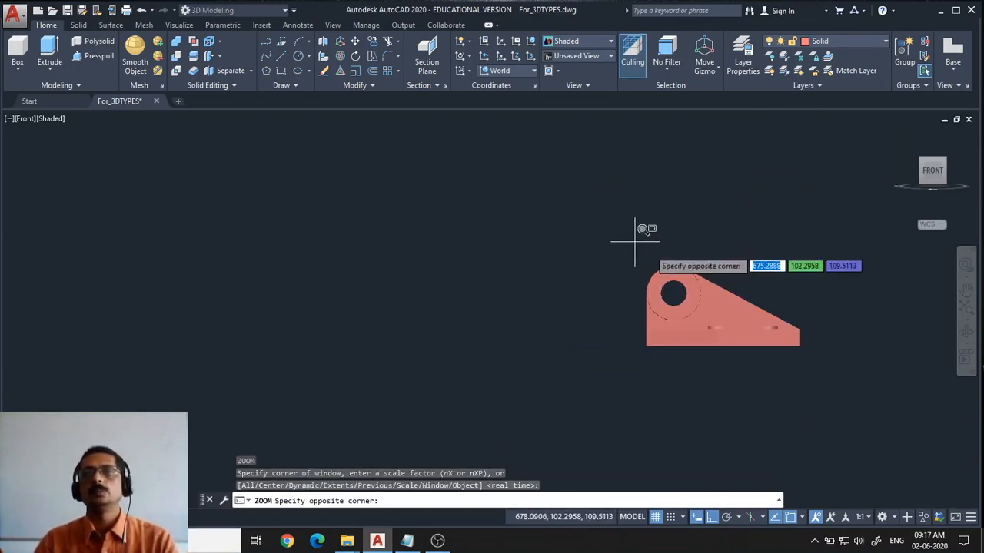
{"action": "left_click", "coordinate": [840, 379]}
{"action": "left_click", "coordinate": [842, 378]}
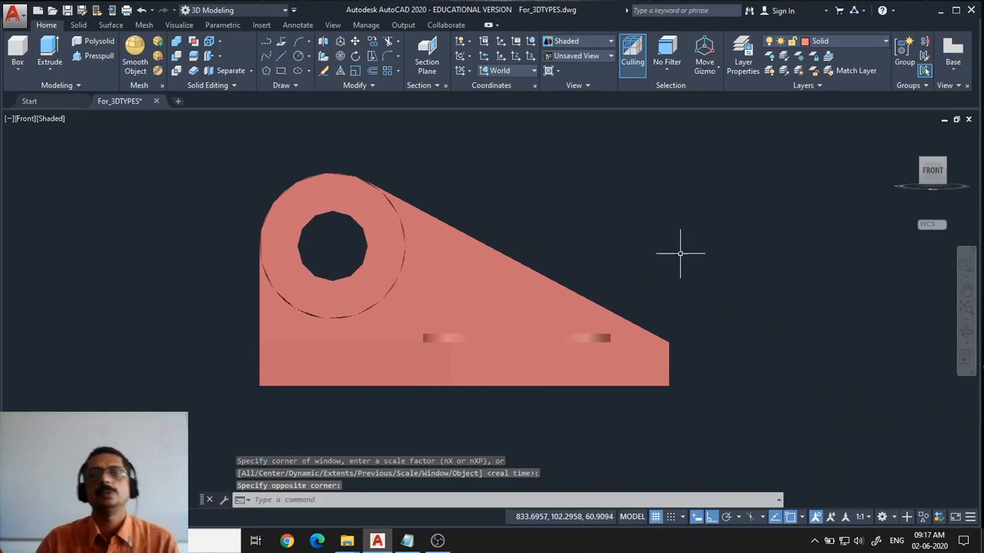
Switch the viewport to the Top view and zoom in on the solid
{"action": "left_click", "coordinate": [18, 120]}
{"action": "left_click", "coordinate": [40, 151]}
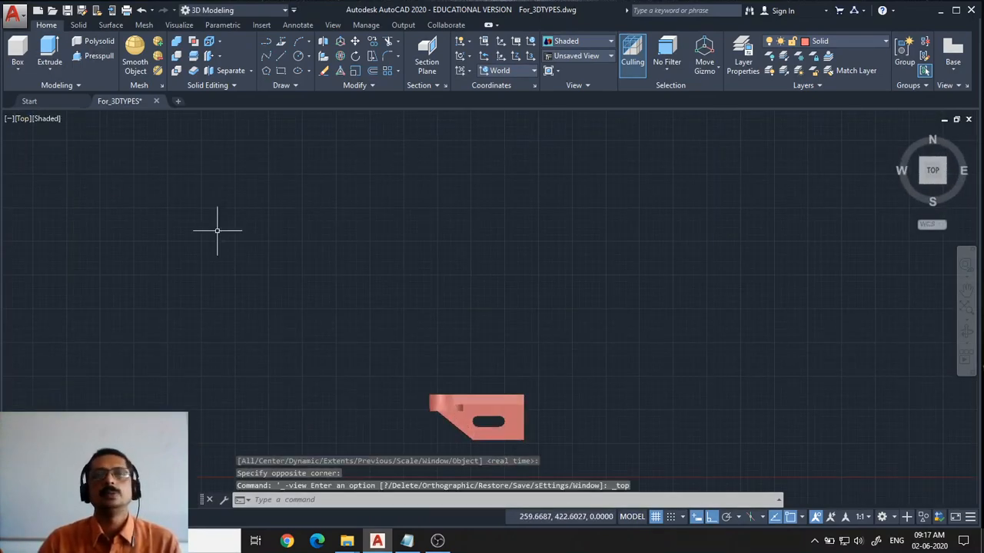
{"action": "scroll", "coordinate": [501, 349], "scroll_direction": "up", "scroll_amount": 4}
{"action": "middle_click_drag", "start_coordinate": [558, 394], "coordinate": [580, 104]}
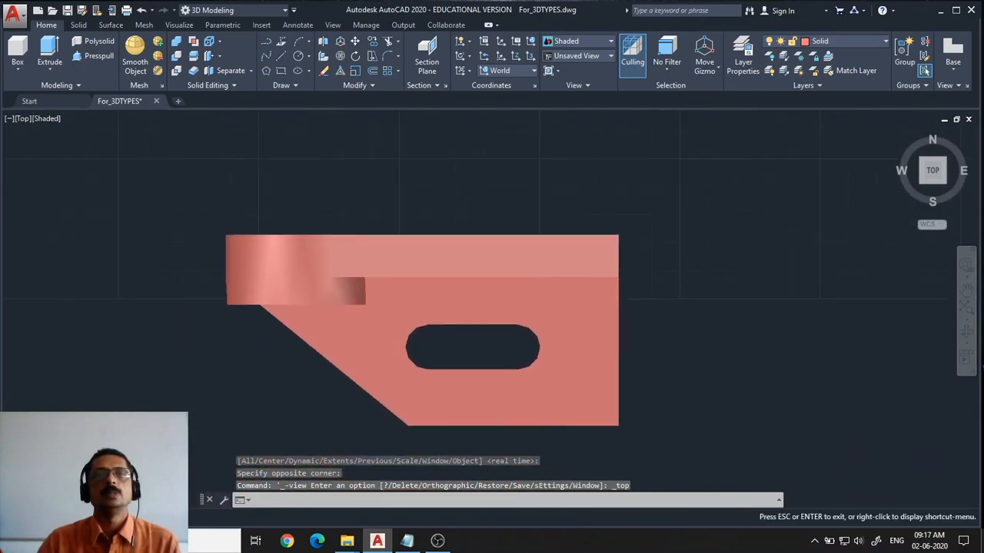
{"action": "scroll", "coordinate": [647, 291], "scroll_direction": "up", "scroll_amount": 2}
{"action": "scroll", "coordinate": [646, 295], "scroll_direction": "down", "scroll_amount": 2}
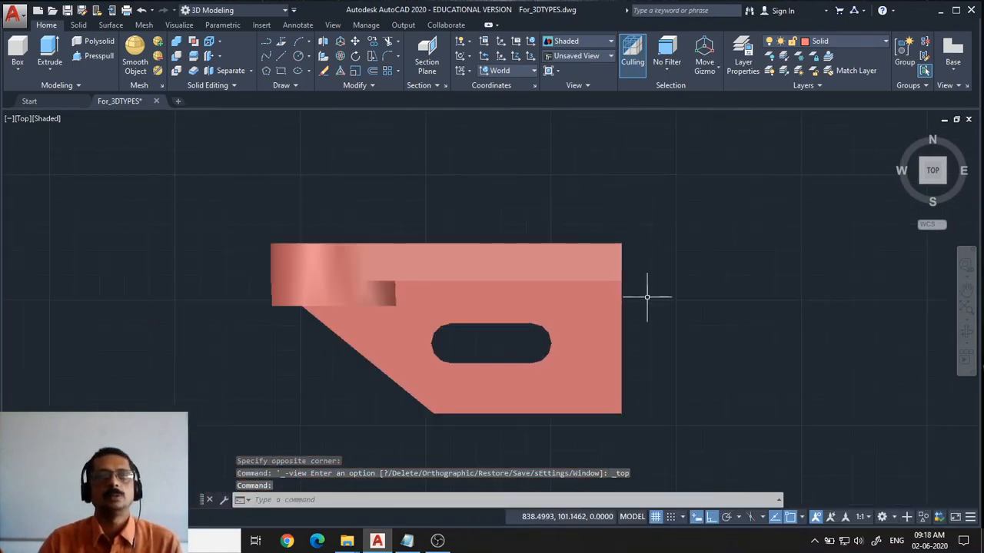
Switch the viewport to the Left view and bring the solid into view
{"action": "left_click", "coordinate": [24, 120]}
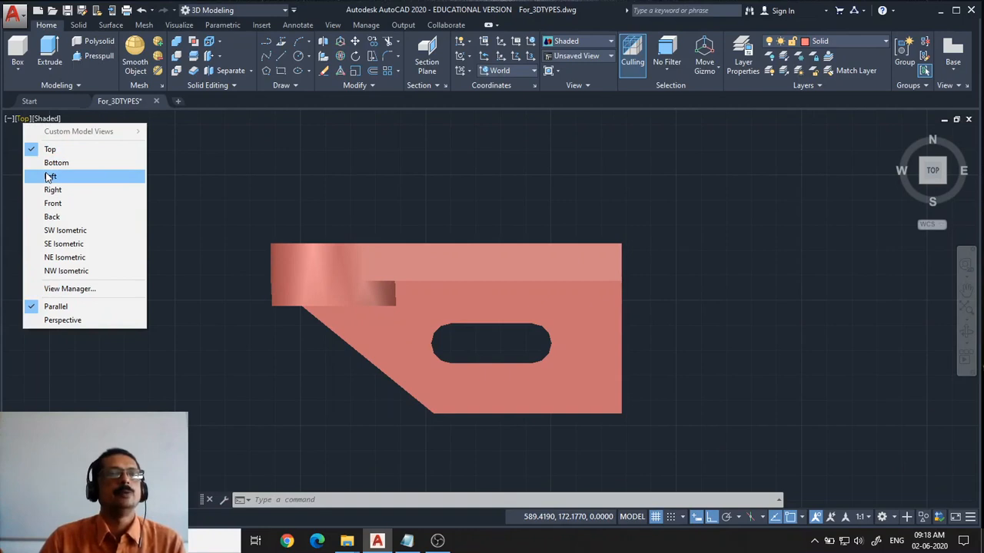
{"action": "left_click", "coordinate": [48, 176]}
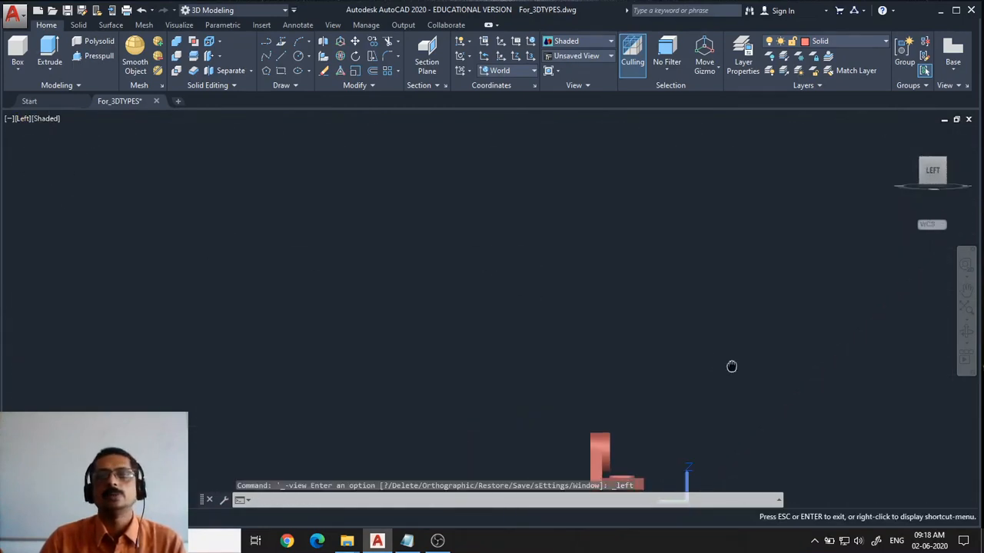
{"action": "middle_click_drag", "start_coordinate": [732, 366], "coordinate": [512, 197]}
{"action": "scroll", "coordinate": [504, 216], "scroll_direction": "up", "scroll_amount": 3}
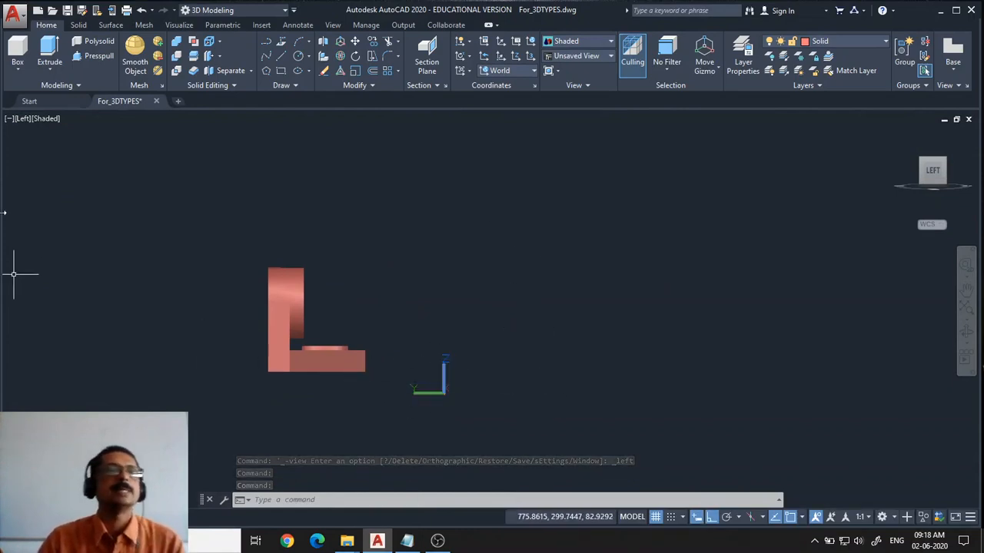
Switch the viewport to the SW Isometric view and zoom in on the solid
{"action": "left_click", "coordinate": [23, 119]}
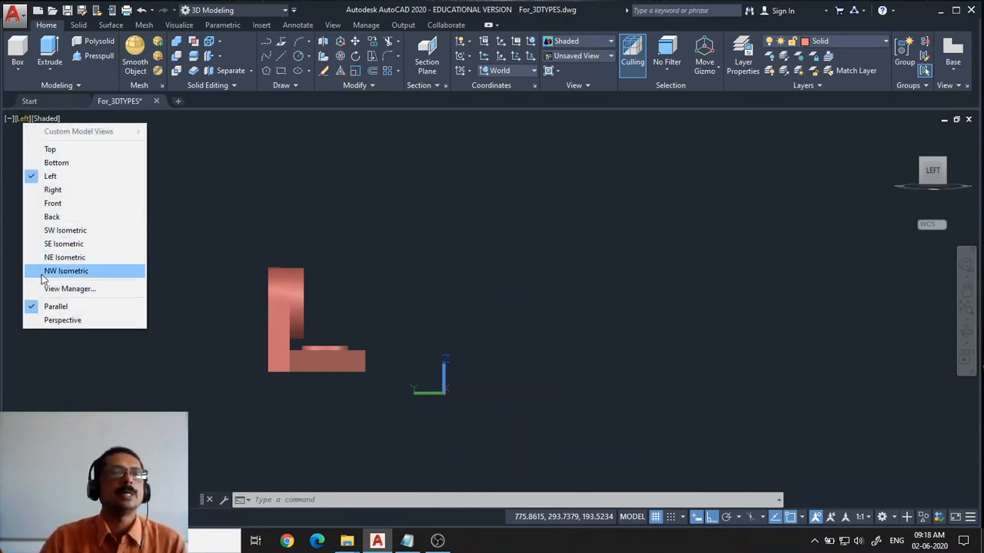
{"action": "left_click", "coordinate": [64, 233]}
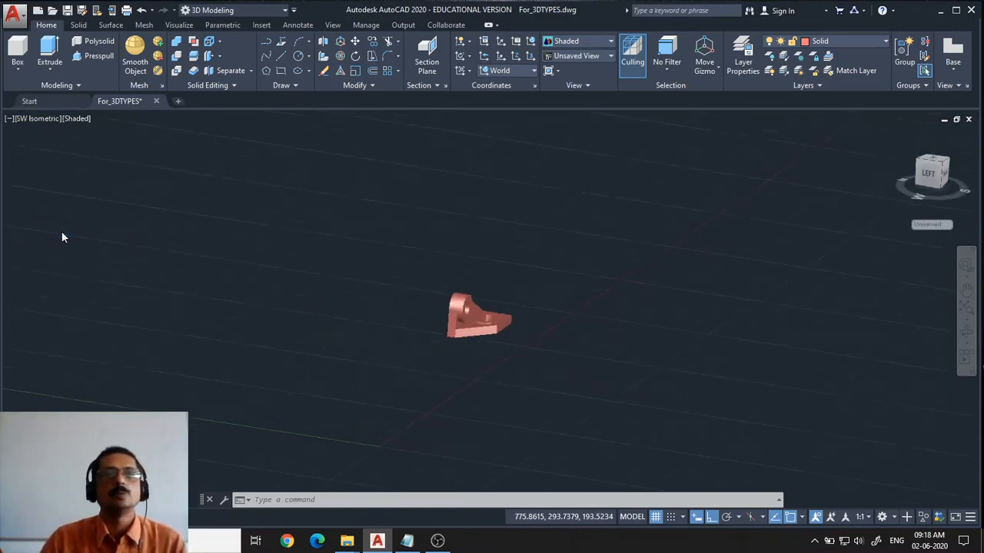
{"action": "scroll", "coordinate": [568, 414], "scroll_direction": "up", "scroll_amount": 4}
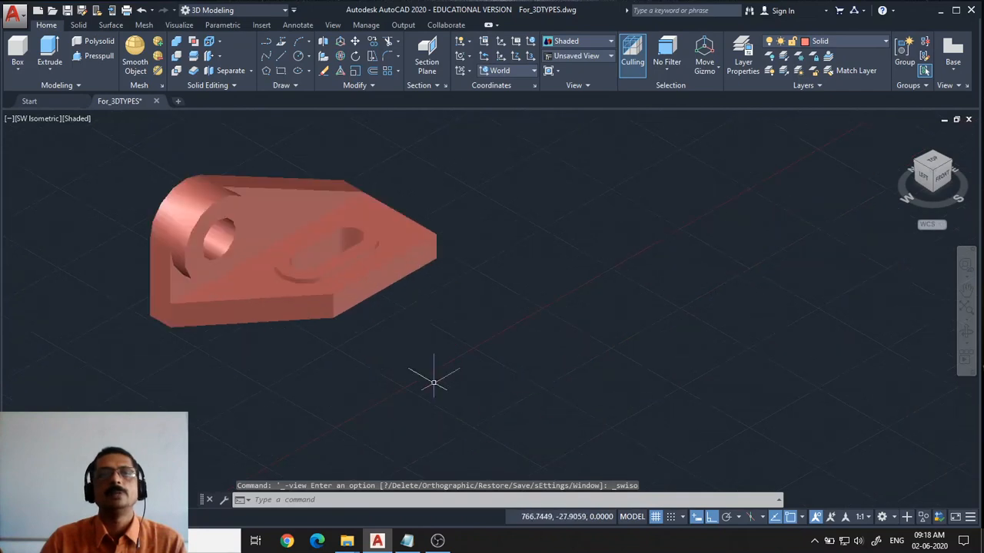
{"action": "middle_click_drag", "start_coordinate": [409, 361], "coordinate": [586, 428]}
{"action": "scroll", "coordinate": [555, 398], "scroll_direction": "up", "scroll_amount": 2}
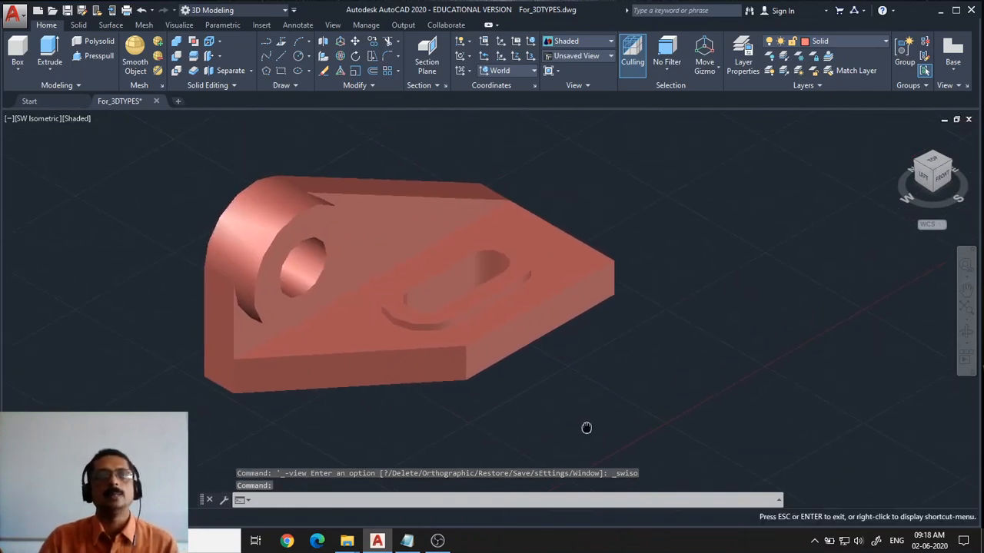
Review the list of preset model views and projection options in the viewport view menu
{"action": "left_click", "coordinate": [45, 121]}
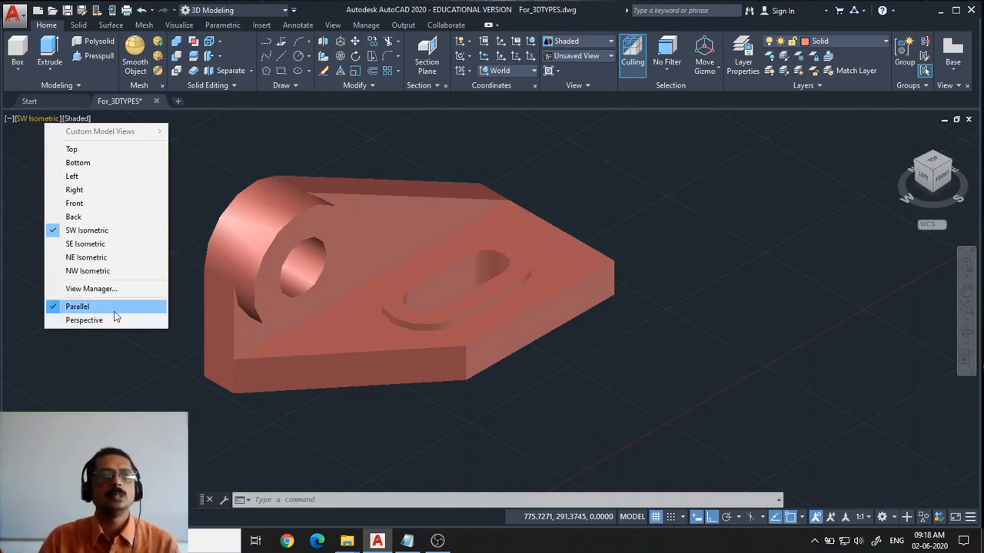
{"action": "left_click", "coordinate": [136, 356]}
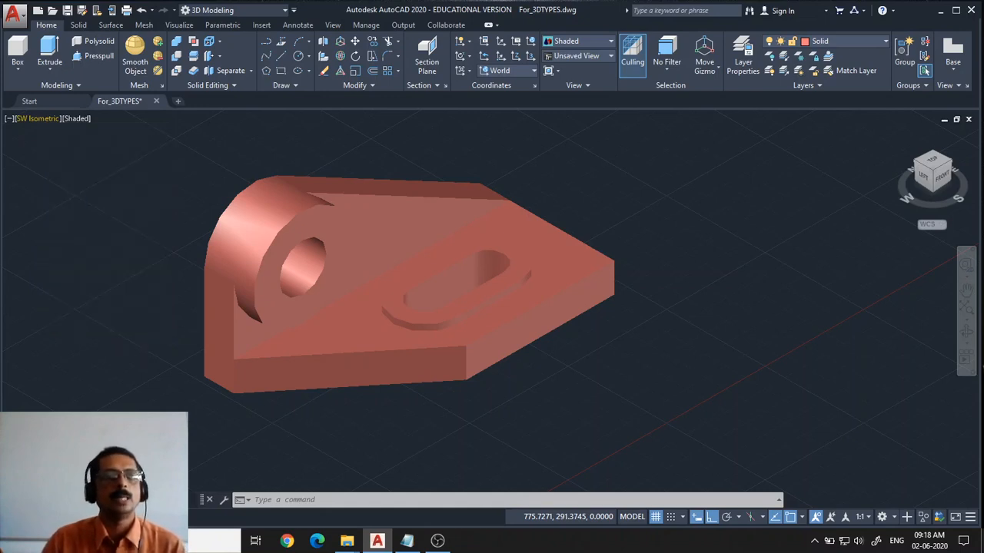
{"action": "left_click", "coordinate": [135, 349]}
{"action": "left_click", "coordinate": [115, 296]}
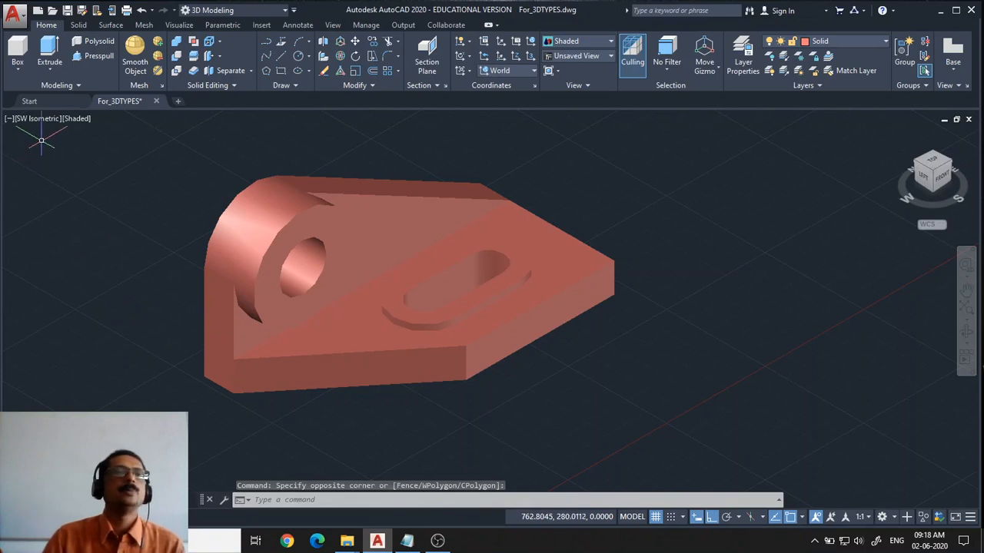
{"action": "left_click", "coordinate": [42, 118]}
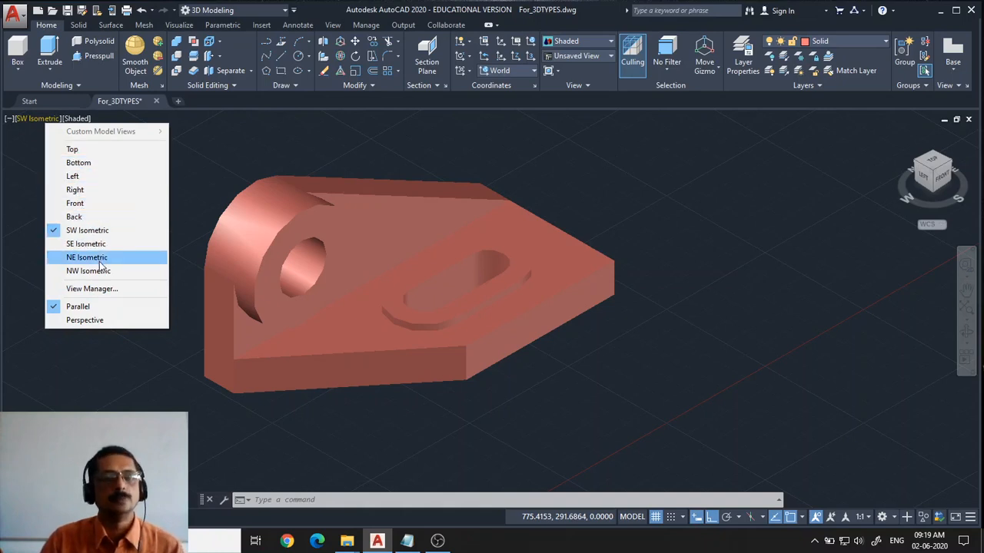
{"action": "left_click", "coordinate": [402, 410]}
{"action": "left_click", "coordinate": [402, 410]}
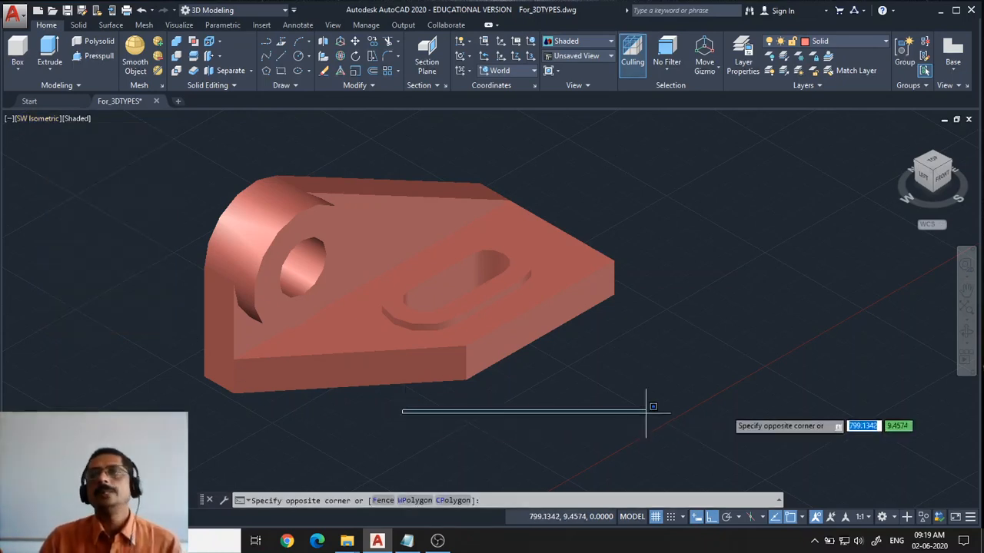
{"action": "left_click", "coordinate": [670, 385]}
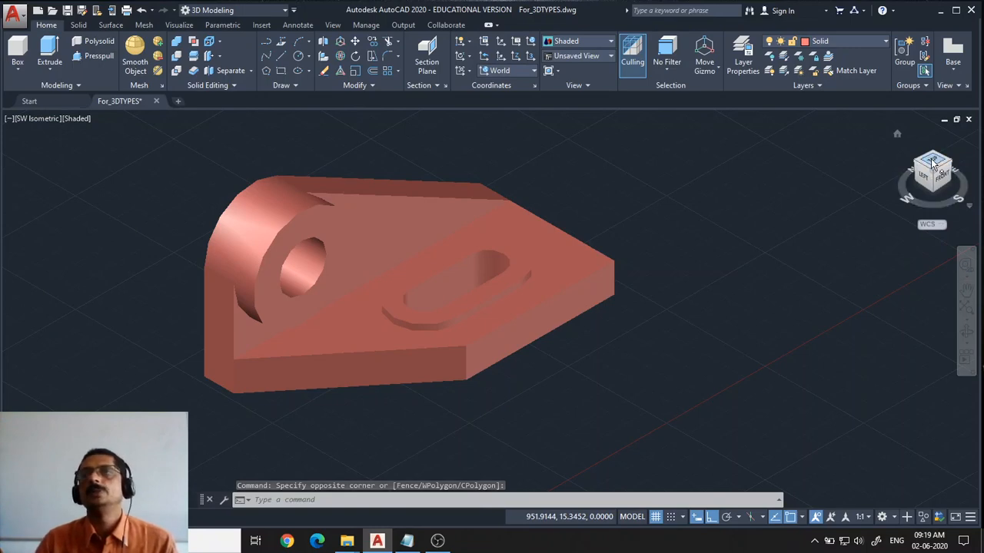
Switch to the Top view with the ViewCube, rotate it back to north-up, and zoom in on the solid
{"action": "left_click", "coordinate": [928, 165]}
{"action": "scroll", "coordinate": [534, 314], "scroll_direction": "up", "scroll_amount": 8}
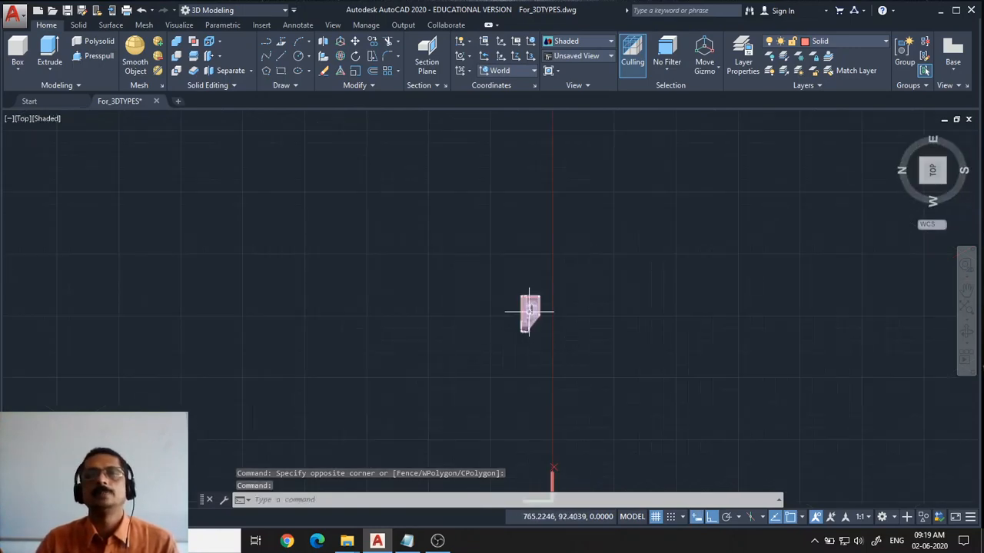
{"action": "middle_click_drag", "start_coordinate": [696, 315], "coordinate": [611, 313]}
{"action": "key", "text": "Escape"}
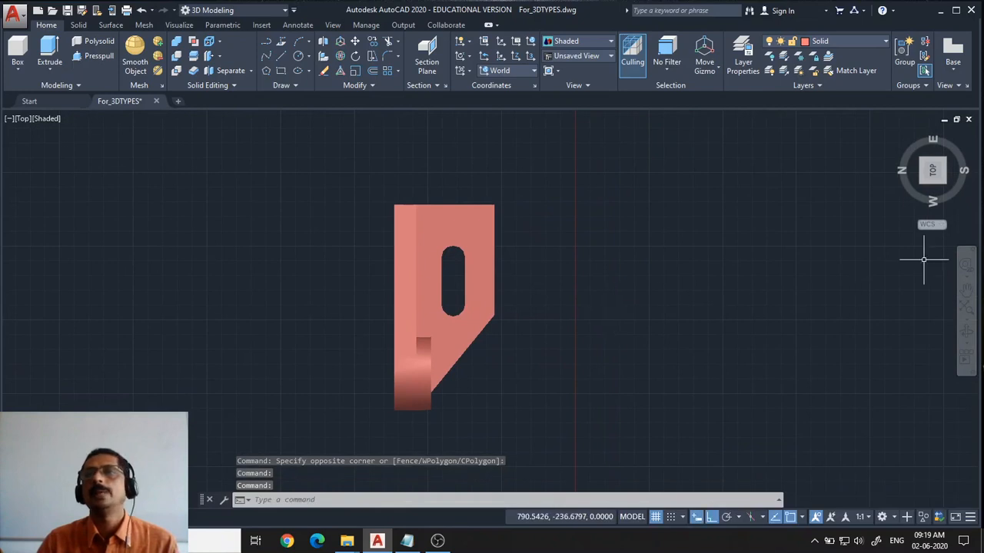
{"action": "left_click", "coordinate": [972, 146]}
{"action": "scroll", "coordinate": [597, 333], "scroll_direction": "up", "scroll_amount": 3}
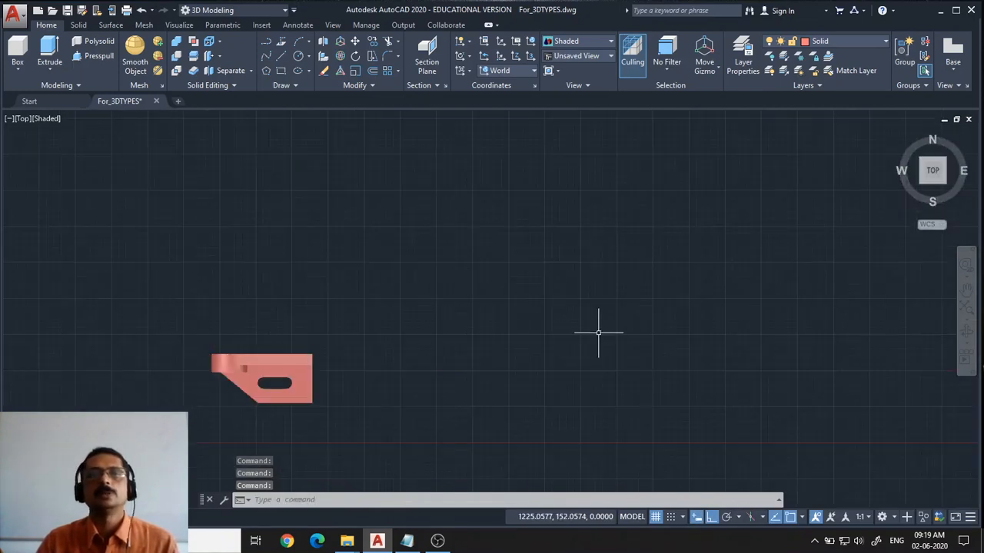
{"action": "scroll", "coordinate": [402, 345], "scroll_direction": "up", "scroll_amount": 3}
{"action": "middle_click_drag", "start_coordinate": [402, 346], "coordinate": [553, 242]}
{"action": "scroll", "coordinate": [593, 261], "scroll_direction": "up", "scroll_amount": 2}
{"action": "scroll", "coordinate": [533, 301], "scroll_direction": "up", "scroll_amount": 2}
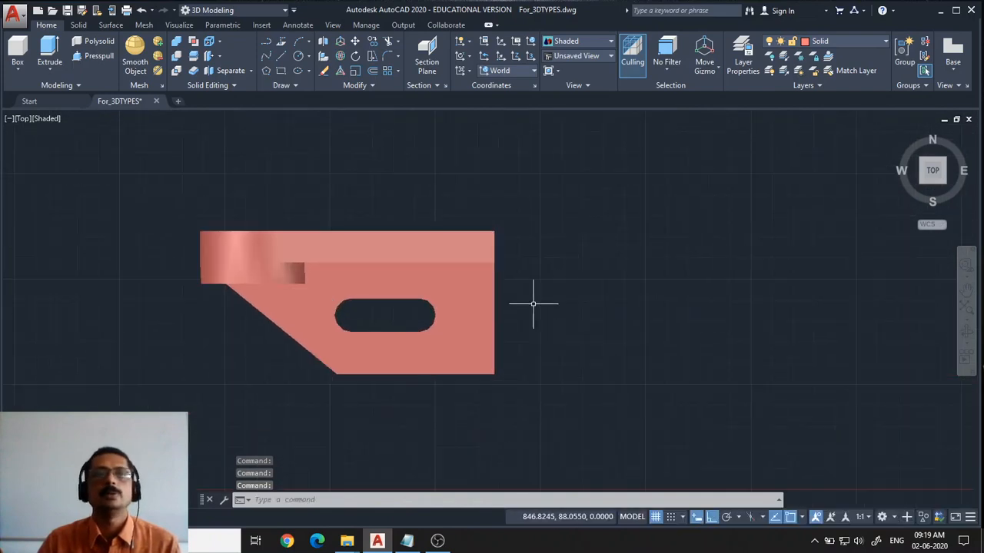
{"action": "middle_click_drag", "start_coordinate": [507, 307], "coordinate": [597, 314]}
{"action": "scroll", "coordinate": [642, 312], "scroll_direction": "up", "scroll_amount": 4}
{"action": "scroll", "coordinate": [641, 311], "scroll_direction": "down", "scroll_amount": 3}
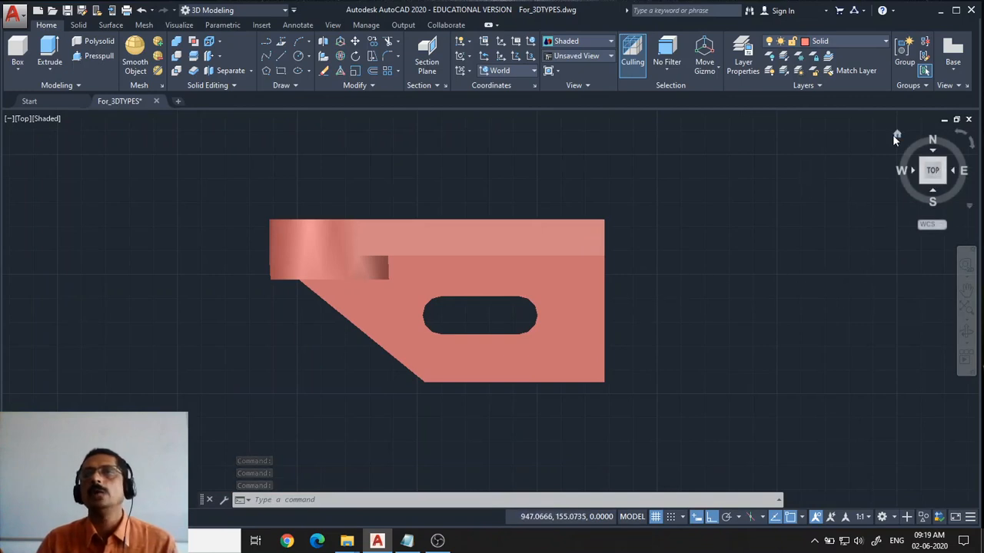
Return to the ViewCube home view and zoom in on the solid
{"action": "left_click", "coordinate": [896, 136]}
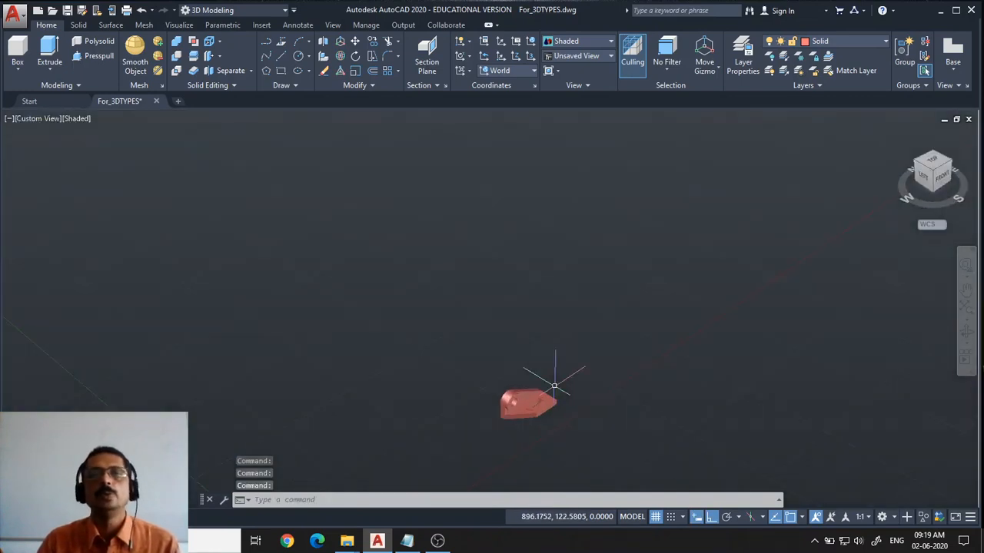
{"action": "middle_click_drag", "start_coordinate": [572, 417], "coordinate": [508, 270]}
{"action": "scroll", "coordinate": [531, 310], "scroll_direction": "up", "scroll_amount": 8}
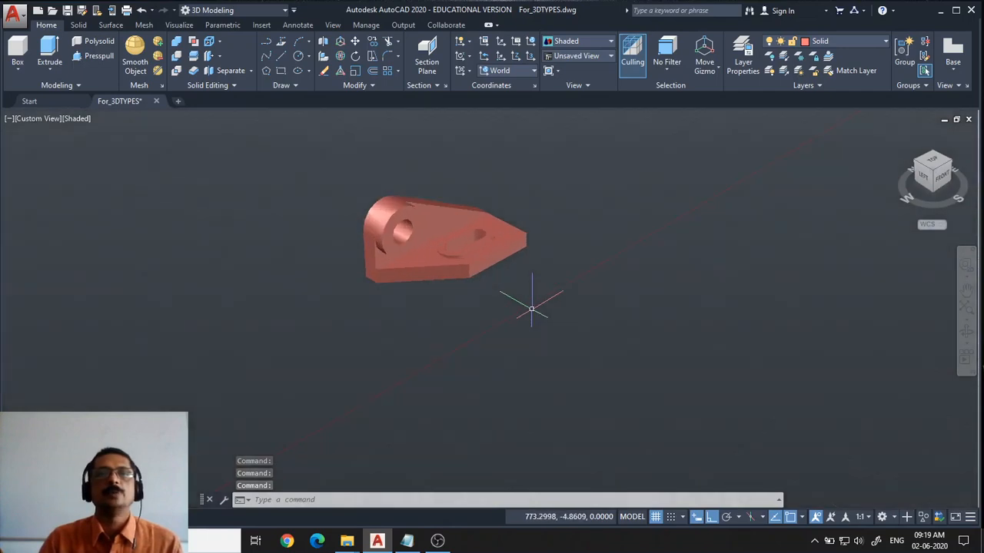
{"action": "mouse_move", "coordinate": [531, 309]}
{"action": "middle_mouse_down"}
{"action": "mouse_move", "coordinate": [552, 311]}
{"action": "mouse_move", "coordinate": [619, 402]}
{"action": "middle_mouse_up"}
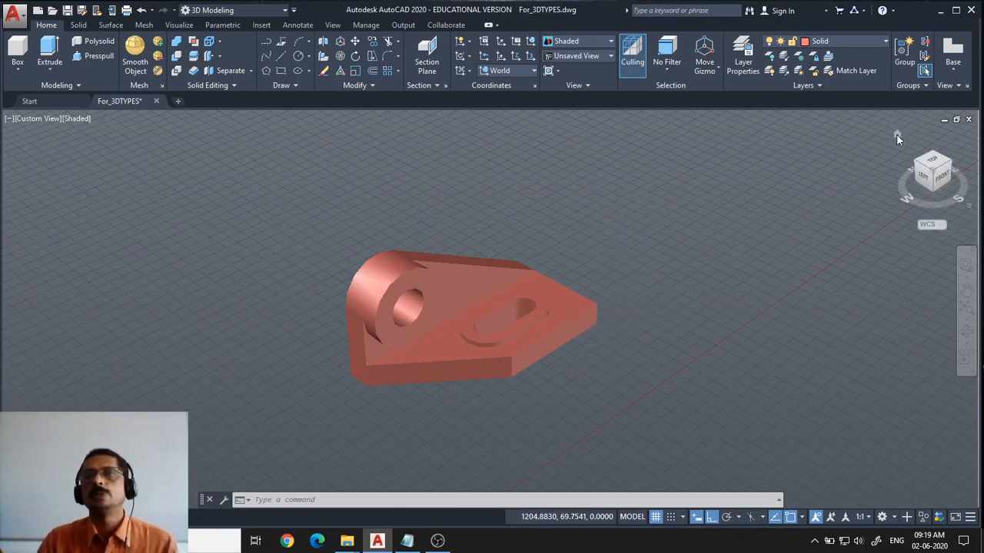
Restore the ViewCube home view once more and center the solid in the viewport
{"action": "left_click", "coordinate": [898, 135]}
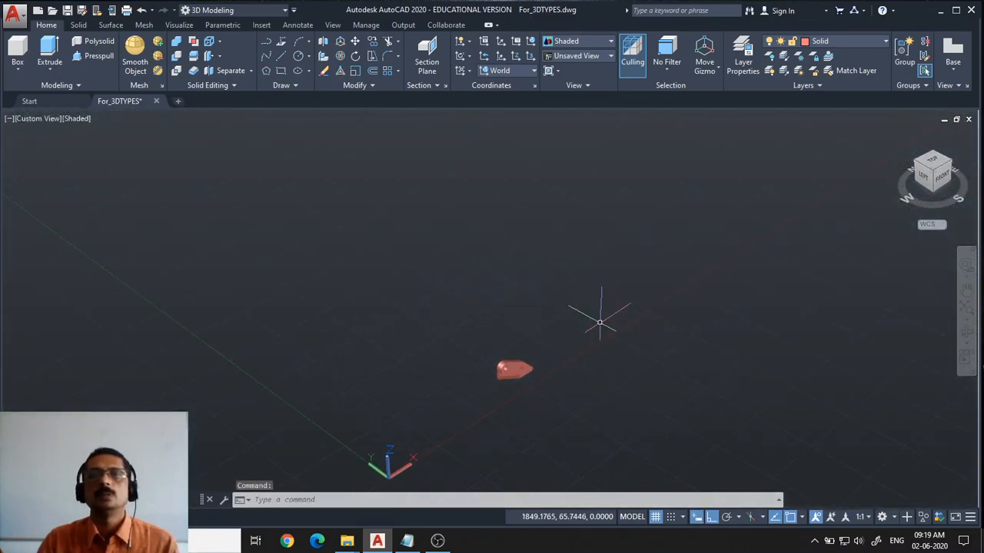
{"action": "scroll", "coordinate": [582, 362], "scroll_direction": "up", "scroll_amount": 5}
{"action": "scroll", "coordinate": [507, 361], "scroll_direction": "up", "scroll_amount": 6}
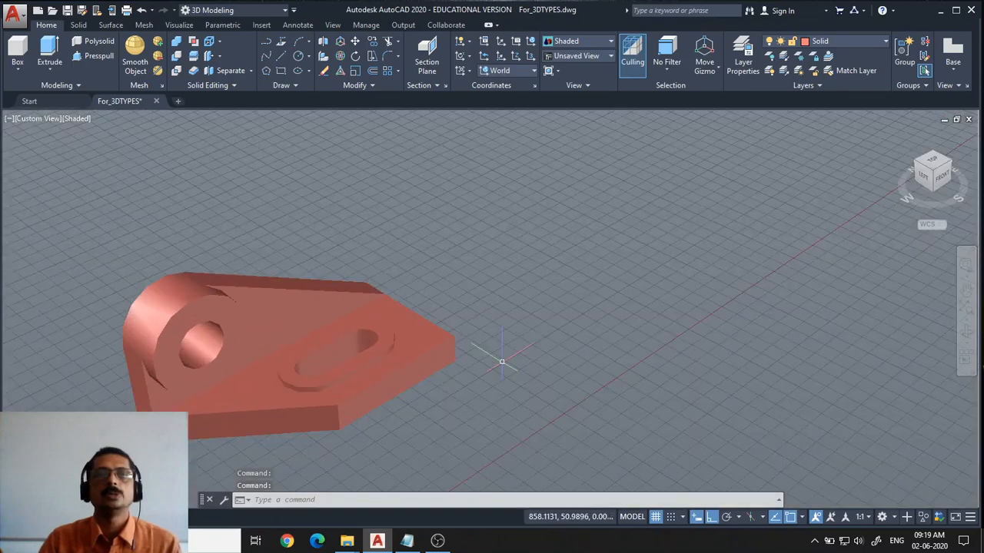
{"action": "middle_click_drag", "start_coordinate": [501, 361], "coordinate": [596, 323]}
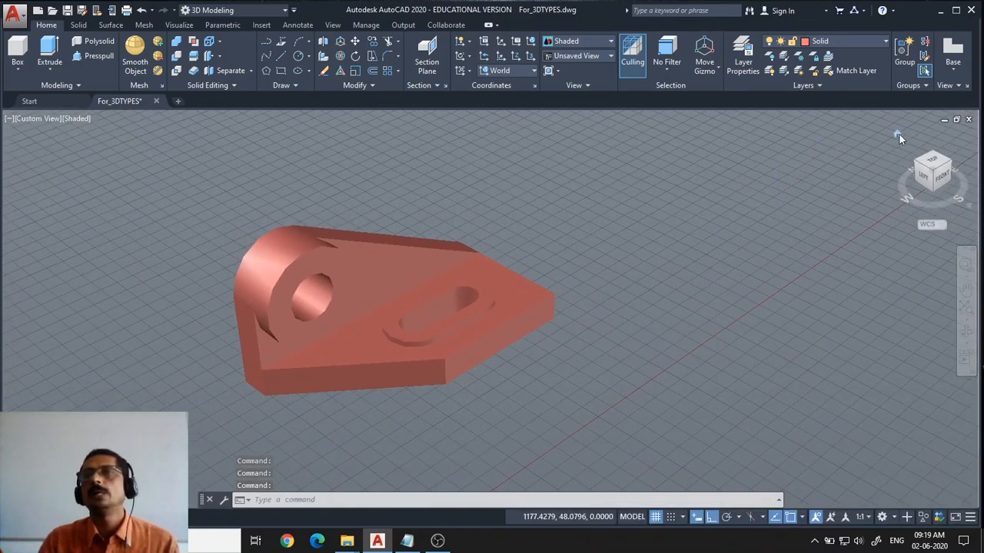
Switch the ViewCube projection to Parallel and zoom in to inspect the solid
{"action": "right_click", "coordinate": [896, 135]}
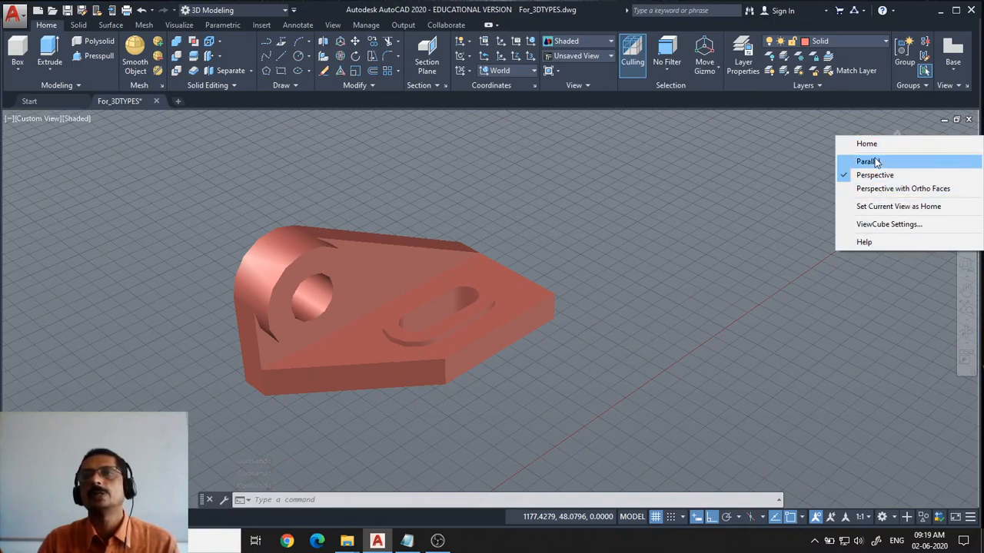
{"action": "left_click", "coordinate": [868, 161]}
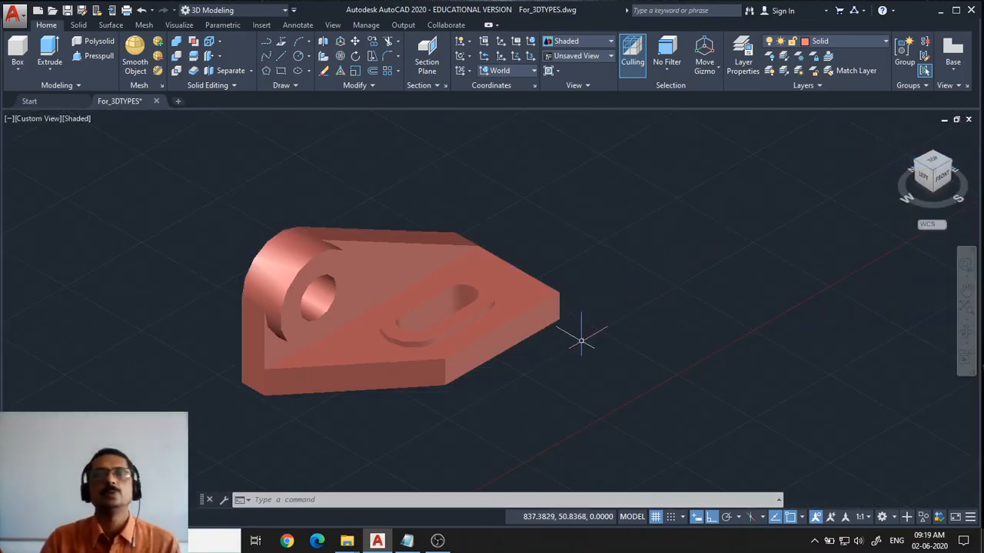
{"action": "scroll", "coordinate": [415, 369], "scroll_direction": "up", "scroll_amount": 3}
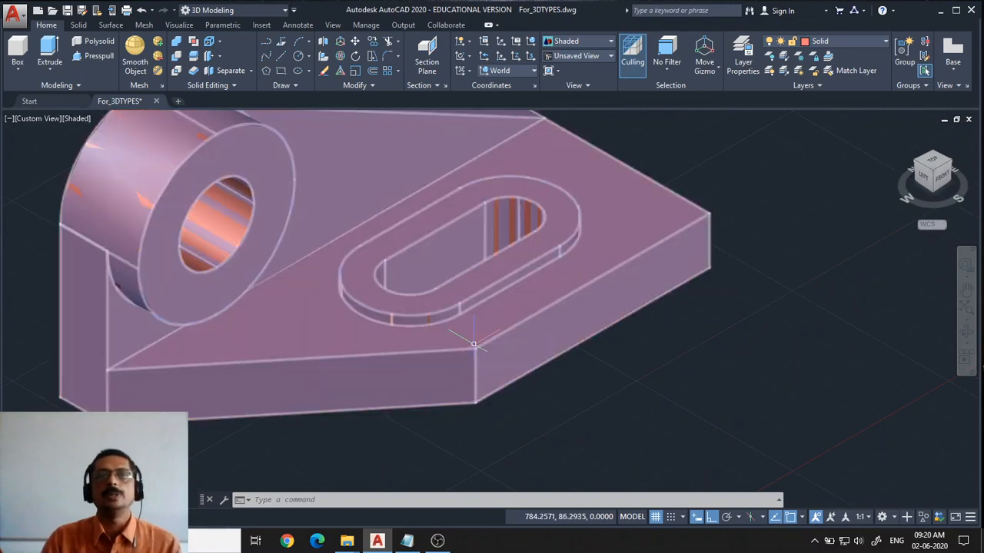
{"action": "scroll", "coordinate": [475, 346], "scroll_direction": "down", "scroll_amount": 4}
{"action": "scroll", "coordinate": [538, 358], "scroll_direction": "up", "scroll_amount": 2}
{"action": "middle_click_drag", "start_coordinate": [538, 361], "coordinate": [639, 393]}
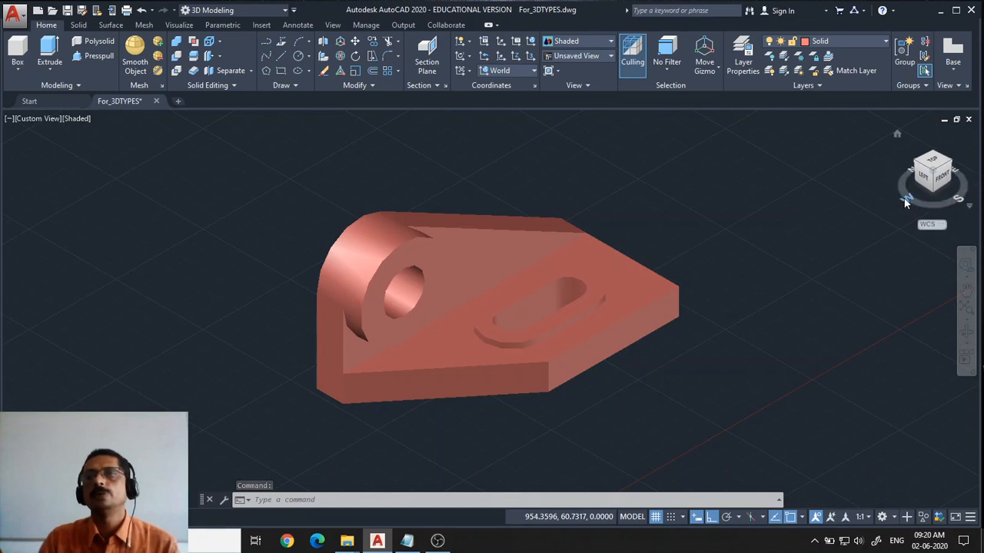
Switch to the Left view, then use PLAN with the World option to show the solid from the top
{"action": "left_click", "coordinate": [909, 198]}
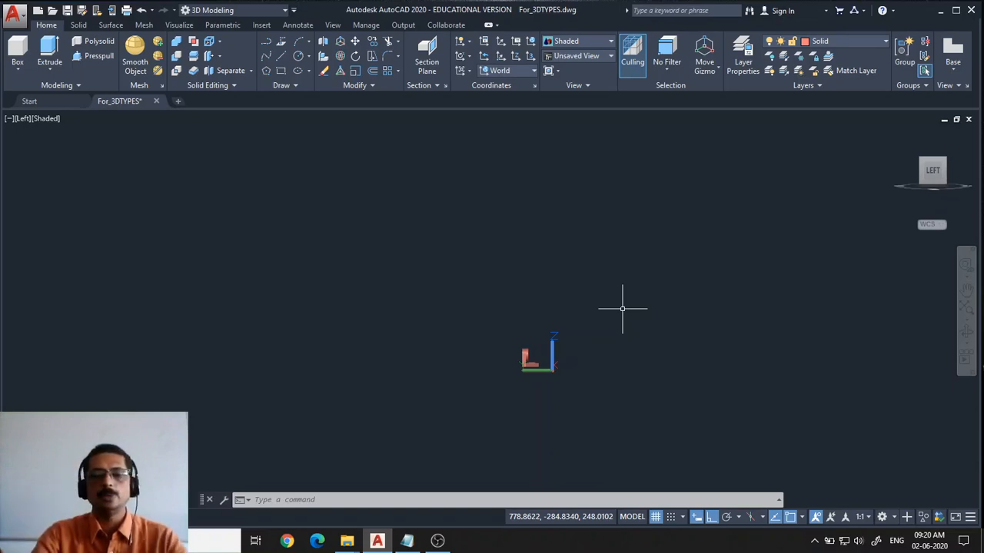
{"action": "key", "text": "Return"}
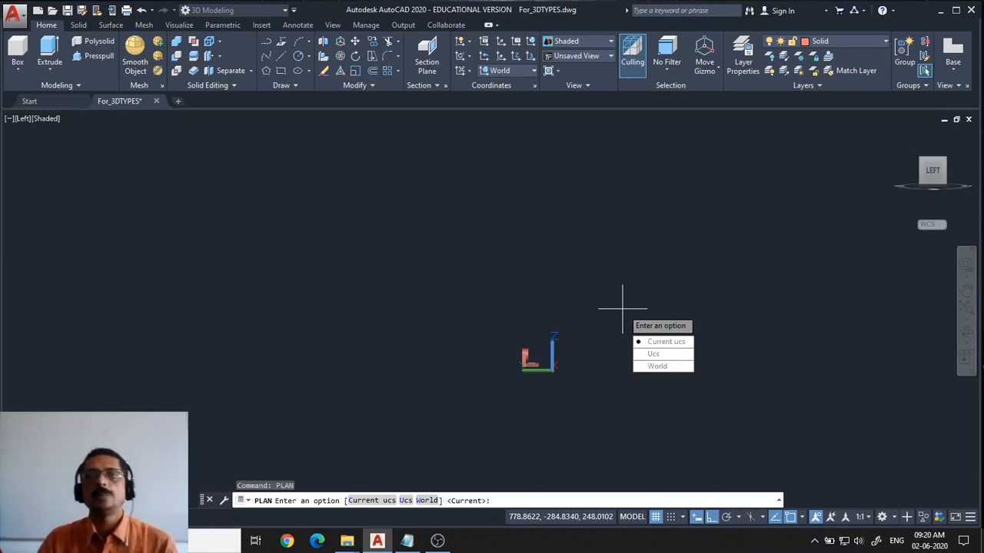
{"action": "left_click", "coordinate": [663, 367]}
{"action": "scroll", "coordinate": [559, 393], "scroll_direction": "up", "scroll_amount": 7}
{"action": "mouse_move", "coordinate": [459, 405]}
{"action": "middle_mouse_down"}
{"action": "mouse_move", "coordinate": [560, 200]}
{"action": "mouse_move", "coordinate": [588, 248]}
{"action": "middle_mouse_up"}
{"action": "scroll", "coordinate": [628, 294], "scroll_direction": "down", "scroll_amount": 3}
{"action": "scroll", "coordinate": [628, 296], "scroll_direction": "up", "scroll_amount": 3}
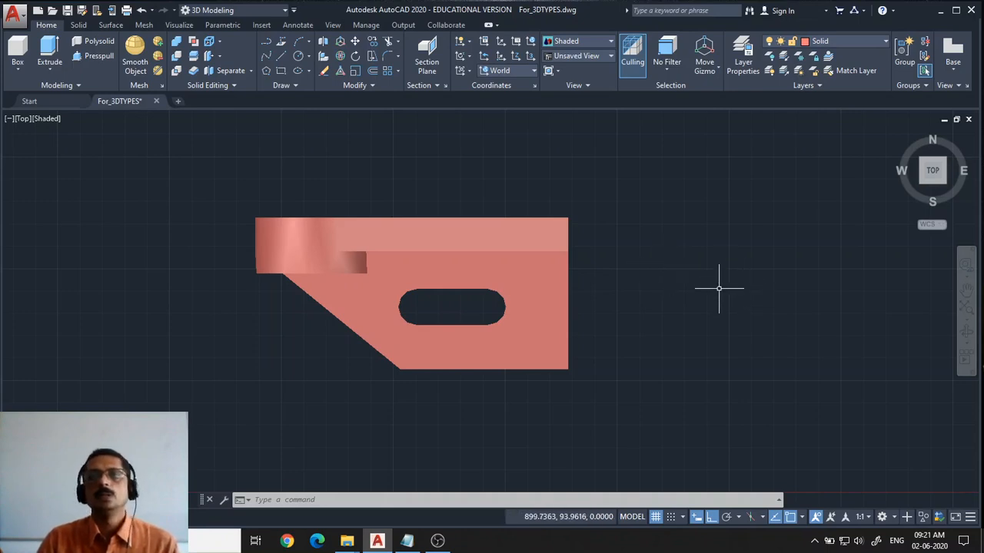
Orbit the solid out of the Top view using the constrained Orbit tool
{"action": "middle_click_drag", "start_coordinate": [672, 269], "coordinate": [656, 305]}
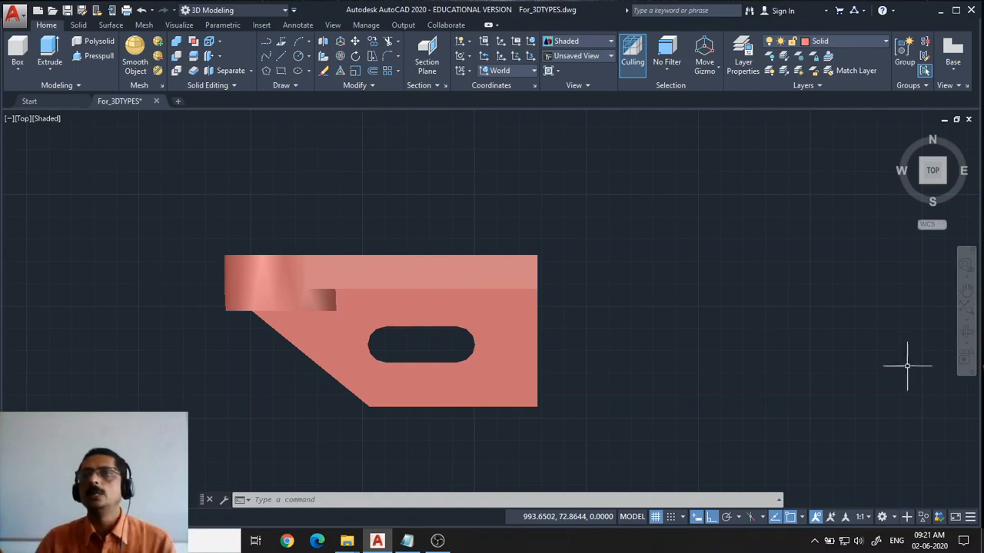
{"action": "left_click", "coordinate": [964, 343]}
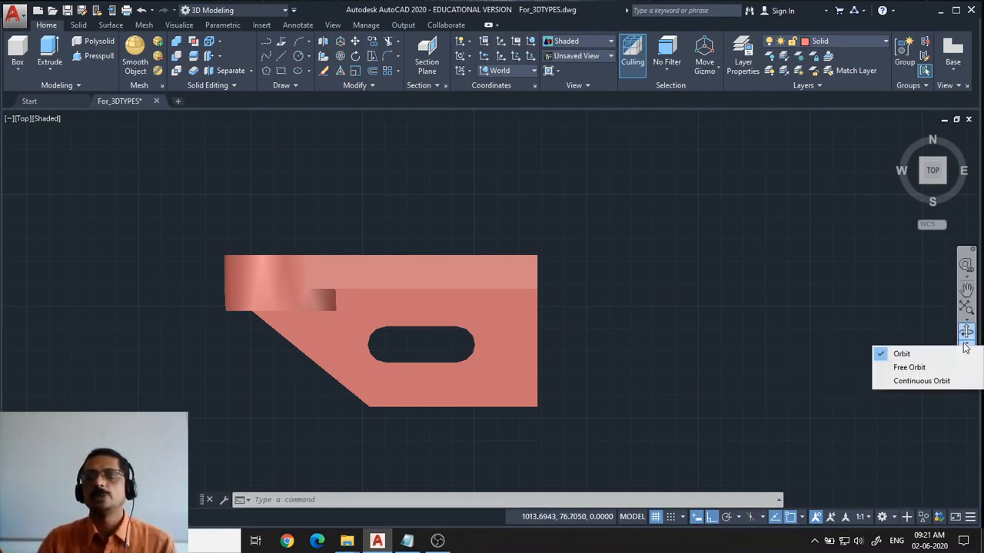
{"action": "left_click", "coordinate": [899, 354]}
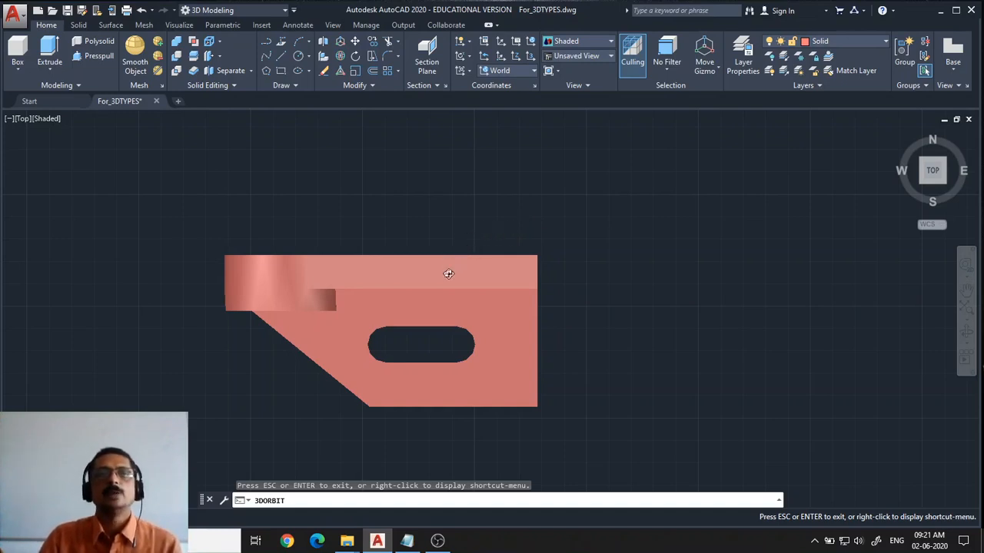
{"action": "left_click_drag", "start_coordinate": [449, 274], "coordinate": [504, 180]}
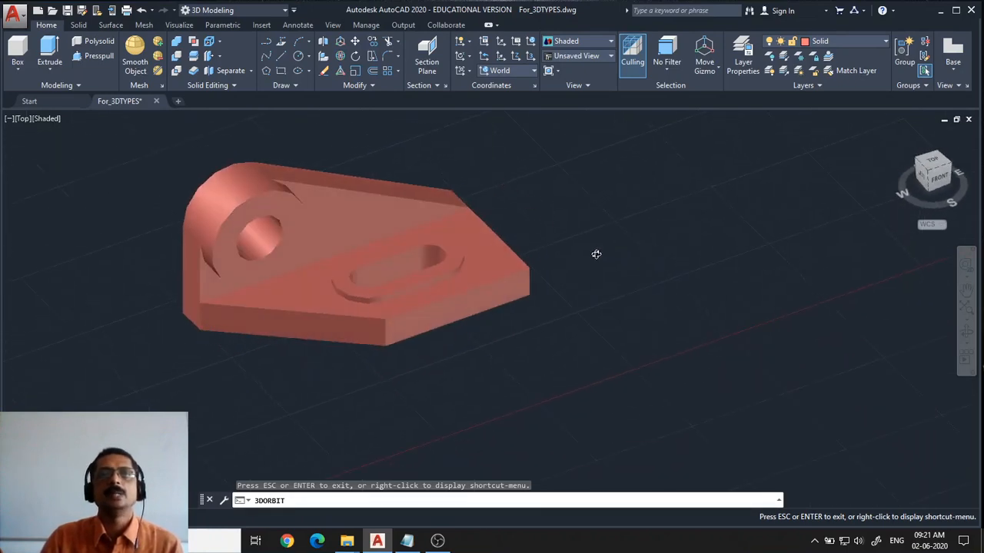
{"action": "left_click_drag", "start_coordinate": [597, 254], "coordinate": [558, 261]}
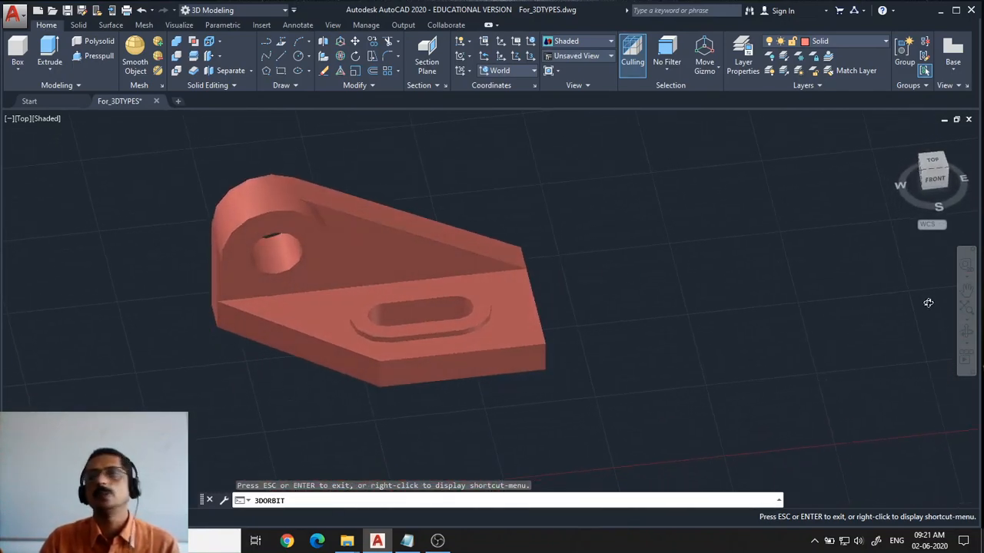
Rotate the solid freely using the Free Orbit tool
{"action": "left_click", "coordinate": [967, 319]}
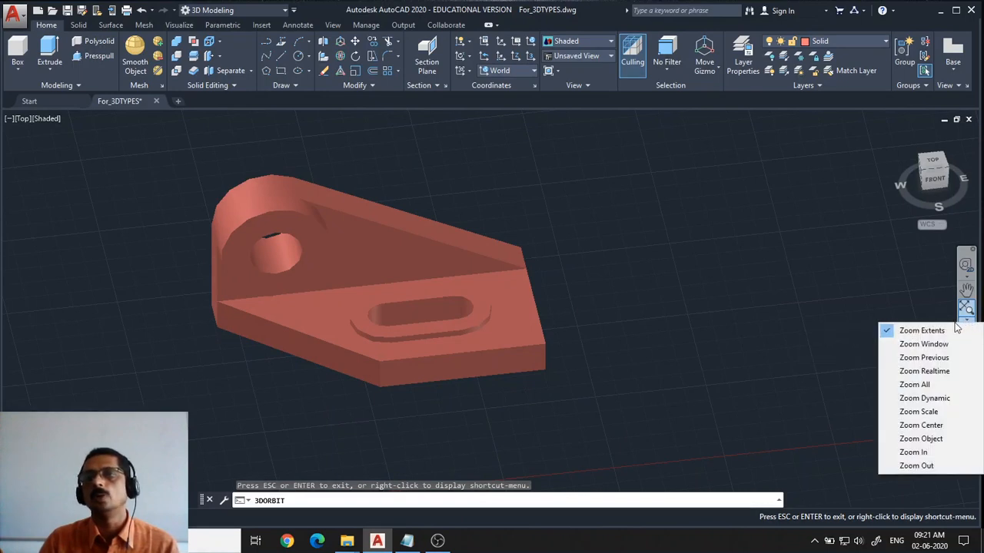
{"action": "left_click", "coordinate": [867, 295]}
{"action": "left_click", "coordinate": [965, 347]}
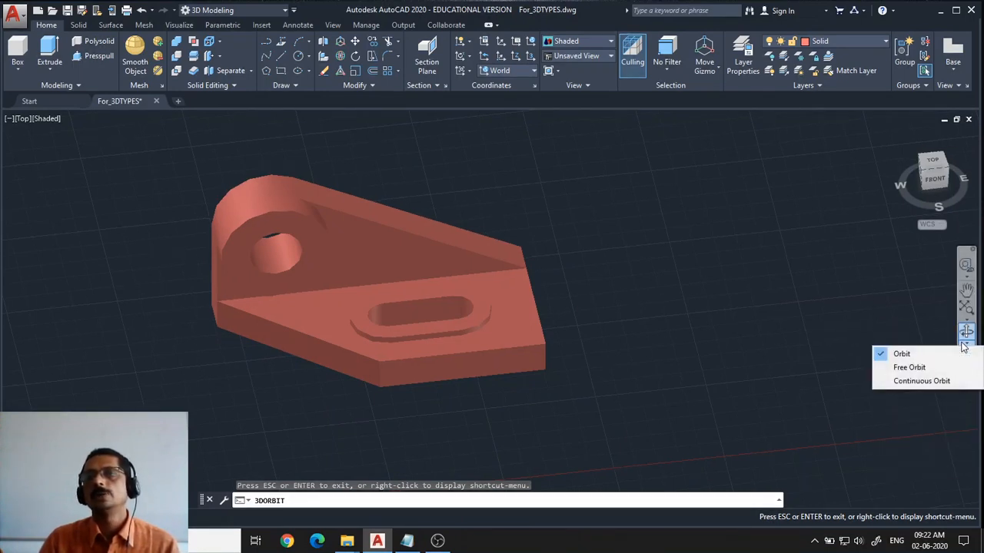
{"action": "left_click", "coordinate": [891, 364]}
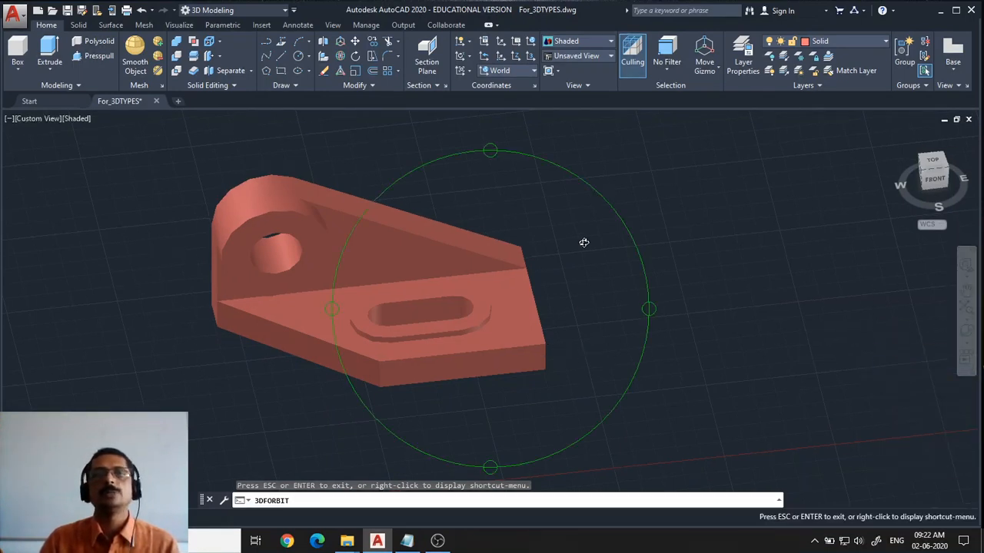
{"action": "mouse_move", "coordinate": [364, 274]}
{"action": "left_mouse_down"}
{"action": "mouse_move", "coordinate": [384, 228]}
{"action": "mouse_move", "coordinate": [428, 253]}
{"action": "mouse_move", "coordinate": [404, 288]}
{"action": "mouse_move", "coordinate": [325, 322]}
{"action": "mouse_move", "coordinate": [248, 312]}
{"action": "mouse_move", "coordinate": [202, 321]}
{"action": "mouse_move", "coordinate": [374, 323]}
{"action": "mouse_move", "coordinate": [415, 290]}
{"action": "mouse_move", "coordinate": [445, 308]}
{"action": "mouse_move", "coordinate": [388, 205]}
{"action": "mouse_move", "coordinate": [324, 237]}
{"action": "mouse_move", "coordinate": [345, 269]}
{"action": "mouse_move", "coordinate": [391, 266]}
{"action": "mouse_move", "coordinate": [377, 253]}
{"action": "mouse_move", "coordinate": [354, 322]}
{"action": "mouse_move", "coordinate": [400, 366]}
{"action": "mouse_move", "coordinate": [285, 391]}
{"action": "mouse_move", "coordinate": [171, 285]}
{"action": "mouse_move", "coordinate": [382, 309]}
{"action": "mouse_move", "coordinate": [420, 283]}
{"action": "mouse_move", "coordinate": [387, 255]}
{"action": "mouse_move", "coordinate": [358, 297]}
{"action": "mouse_move", "coordinate": [366, 315]}
{"action": "mouse_move", "coordinate": [366, 285]}
{"action": "mouse_move", "coordinate": [377, 289]}
{"action": "left_mouse_up"}
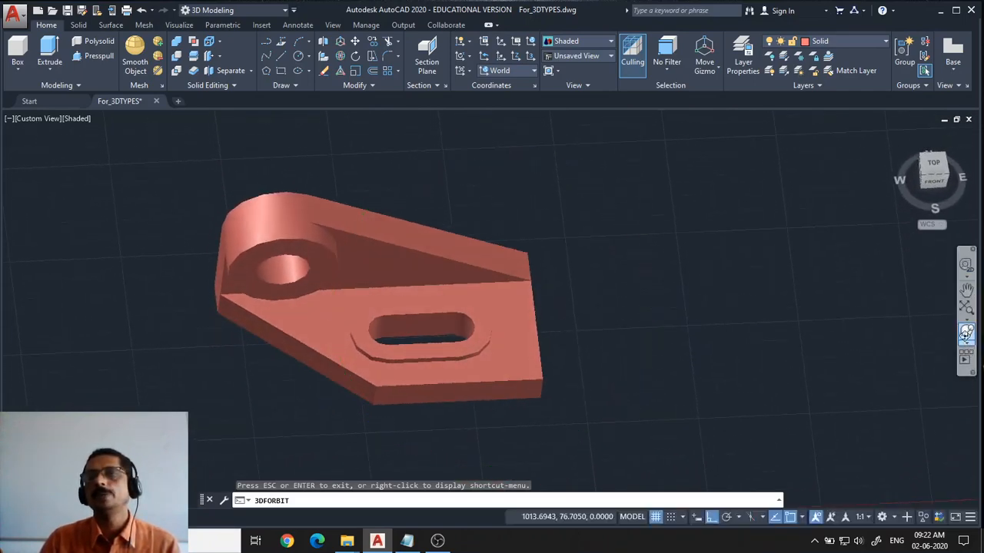
Switch back to constrained Orbit, turn the solid to a low front angle, and exit orbiting
{"action": "left_click", "coordinate": [967, 343]}
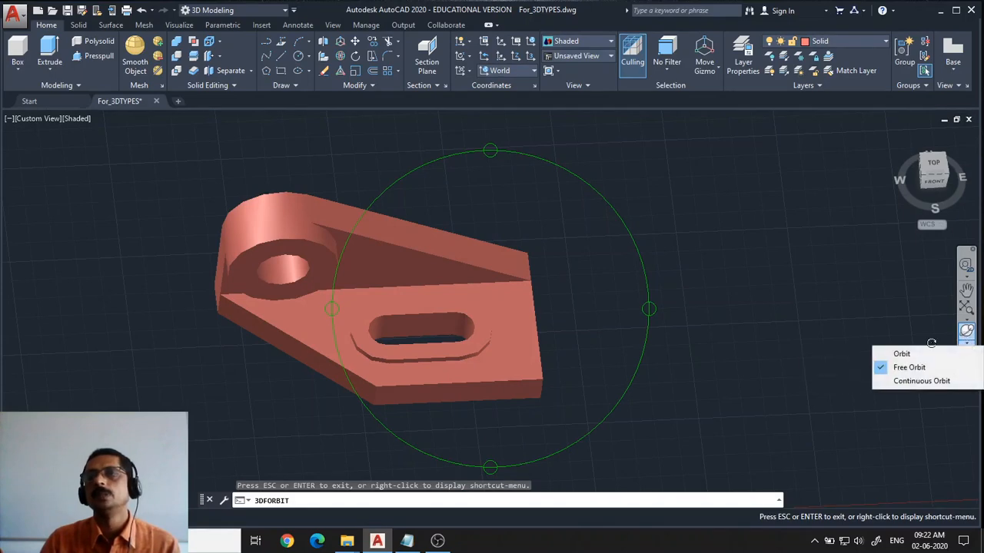
{"action": "left_click", "coordinate": [884, 350]}
{"action": "left_click_drag", "start_coordinate": [284, 310], "coordinate": [273, 257]}
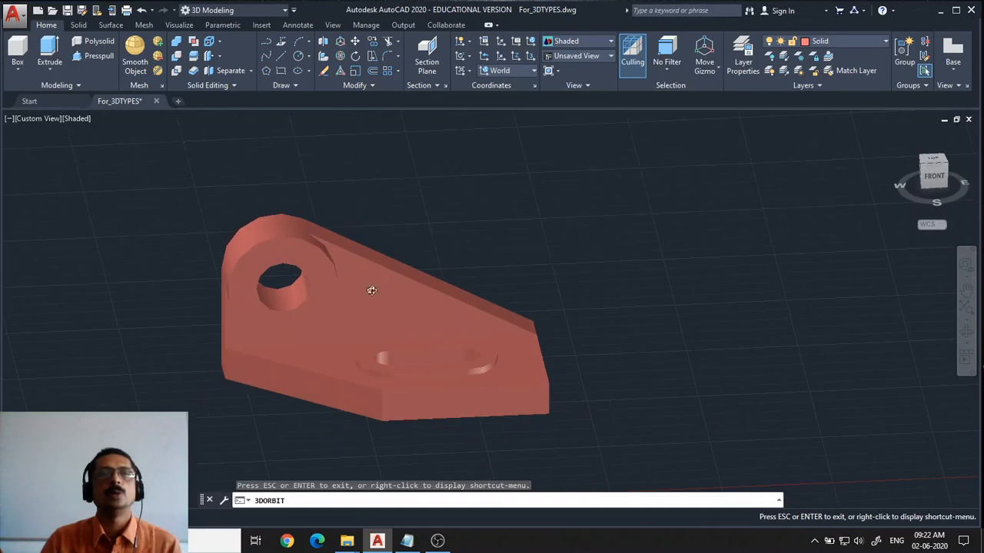
{"action": "middle_click_drag", "start_coordinate": [481, 285], "coordinate": [641, 239]}
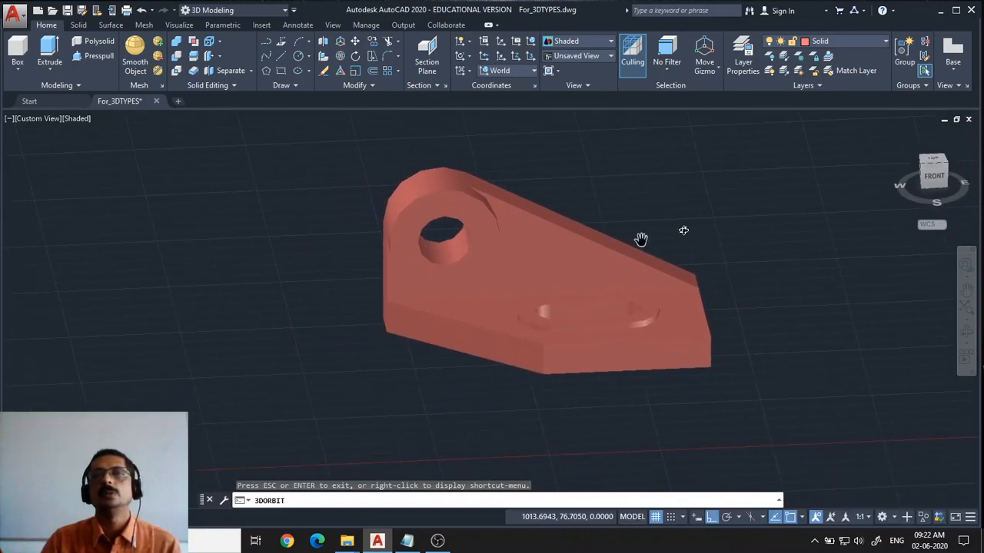
{"action": "left_click_drag", "start_coordinate": [641, 240], "coordinate": [661, 247]}
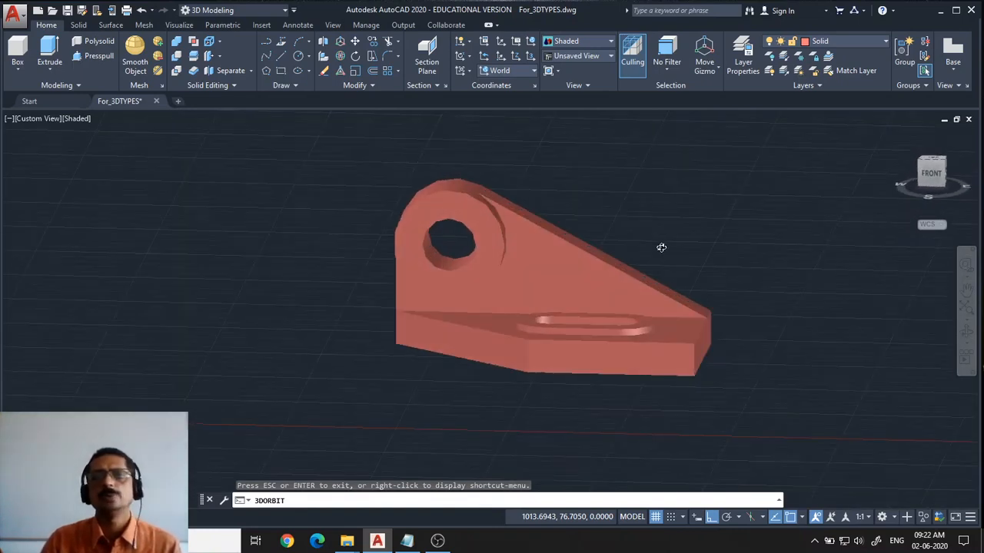
{"action": "key", "text": "Escape"}
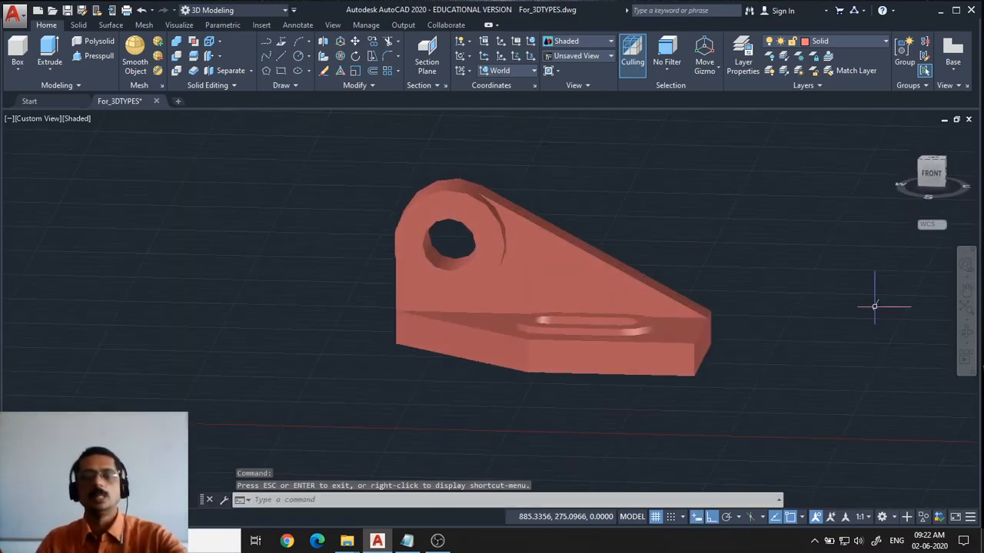
Spin the solid with Continuous Orbit and stop the motion
{"action": "left_click", "coordinate": [967, 346]}
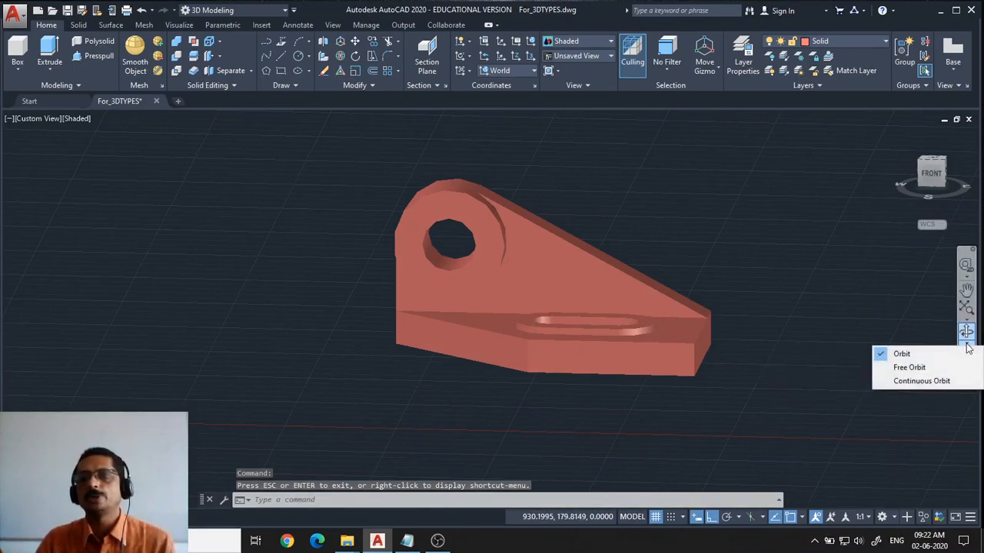
{"action": "left_click", "coordinate": [921, 381]}
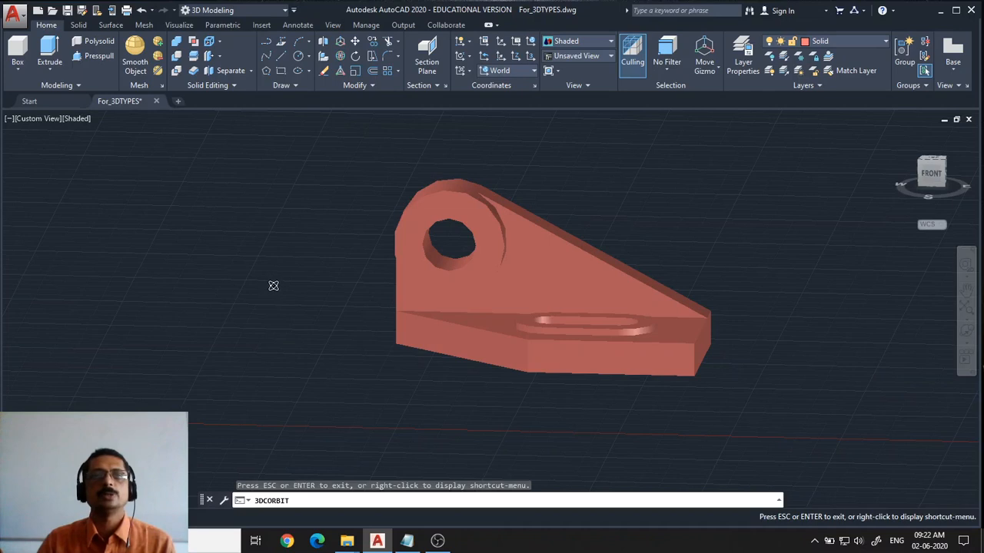
{"action": "left_click_drag", "start_coordinate": [249, 285], "coordinate": [281, 300]}
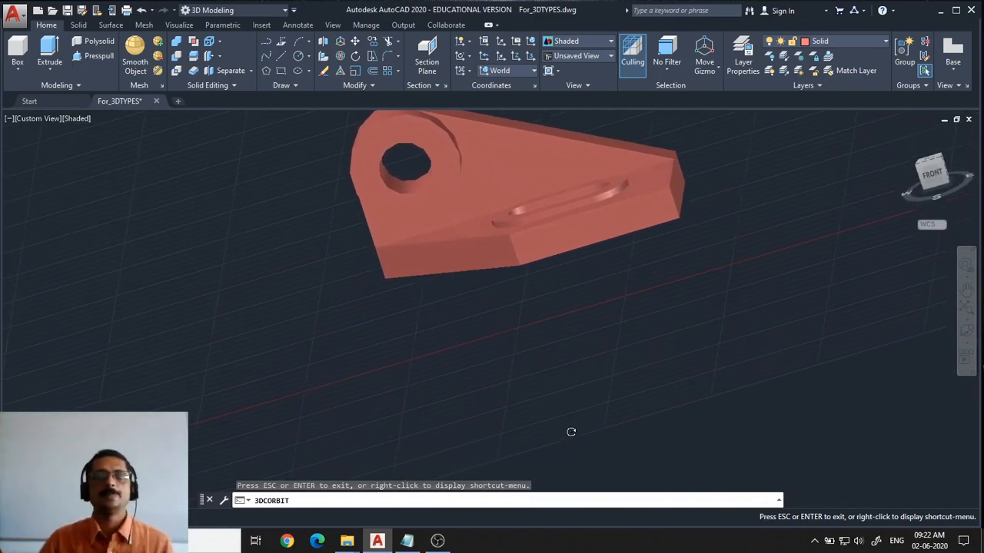
{"action": "key", "text": "Escape"}
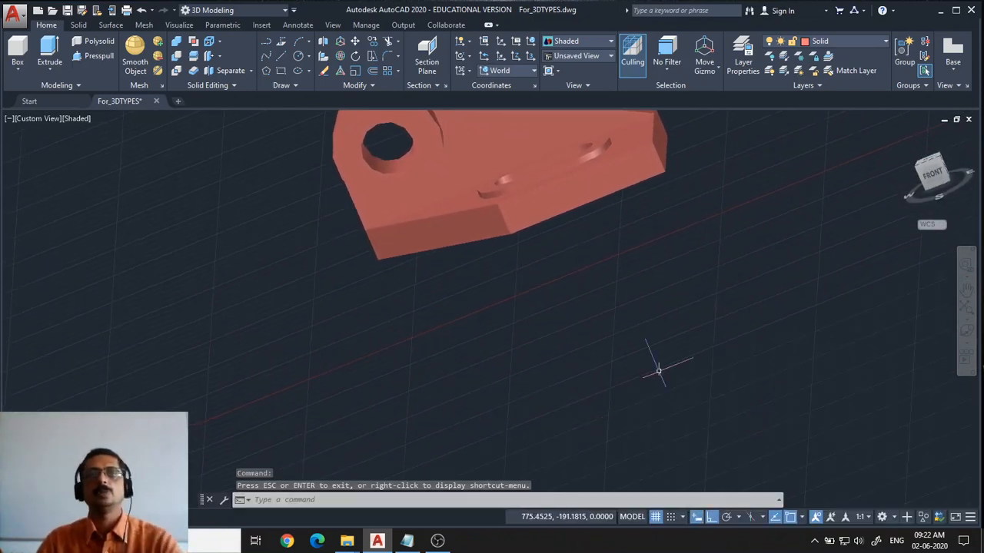
Start another Continuous Orbit spin with a longer sweep and stop it
{"action": "left_click", "coordinate": [966, 341]}
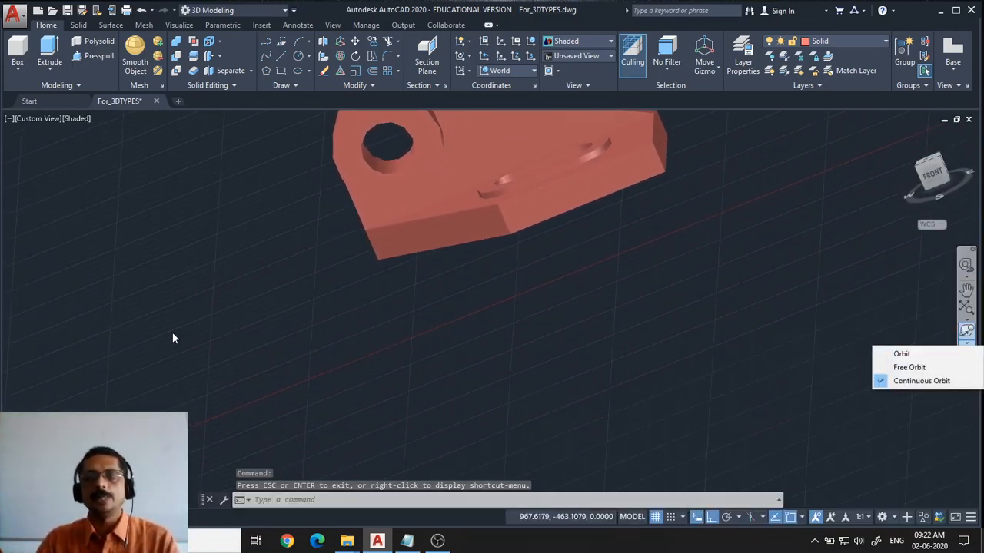
{"action": "left_click", "coordinate": [911, 381]}
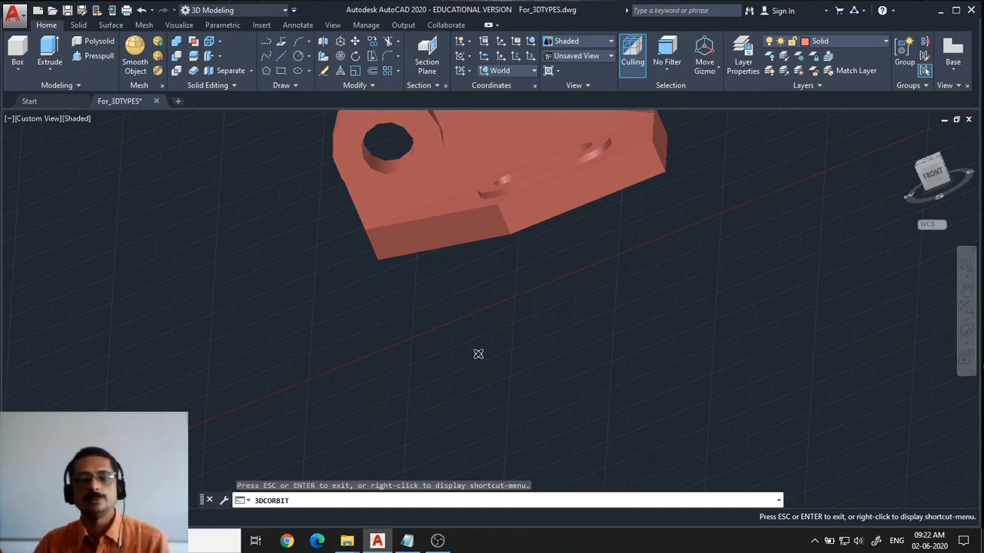
{"action": "left_click_drag", "start_coordinate": [180, 250], "coordinate": [501, 277]}
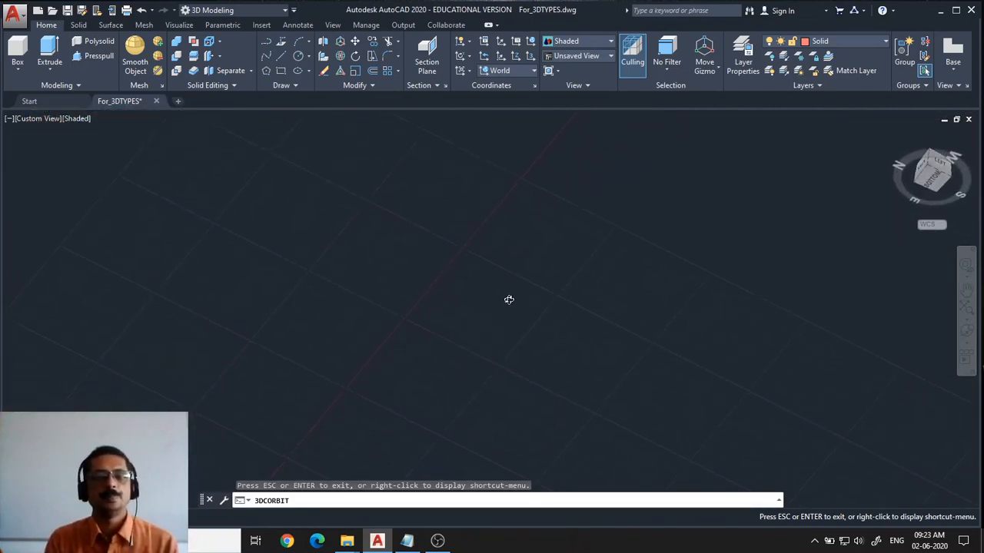
{"action": "key", "text": "Escape"}
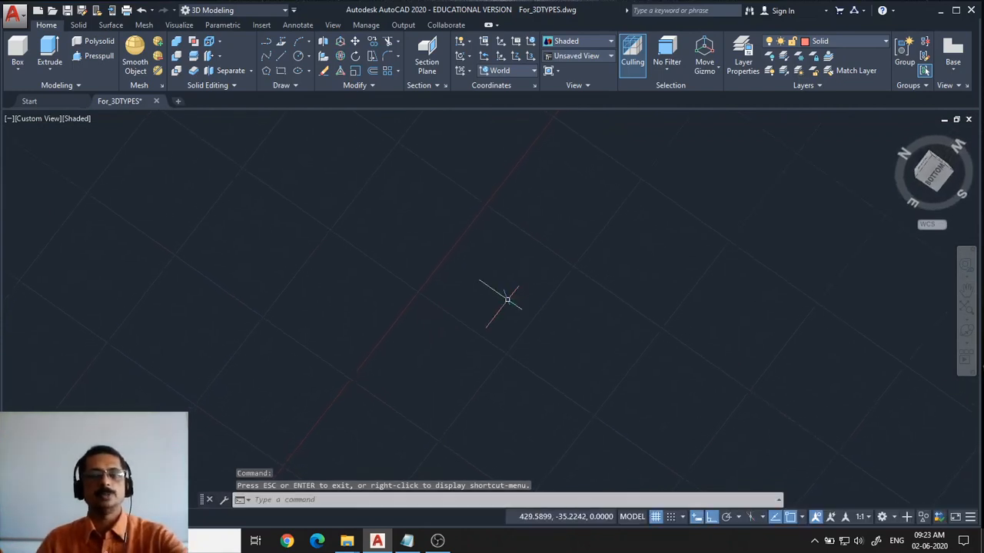
Zoom All to bring the whole drawing back into view
{"action": "type", "text": "z"}
{"action": "key", "text": "Return"}
{"action": "type", "text": "a"}
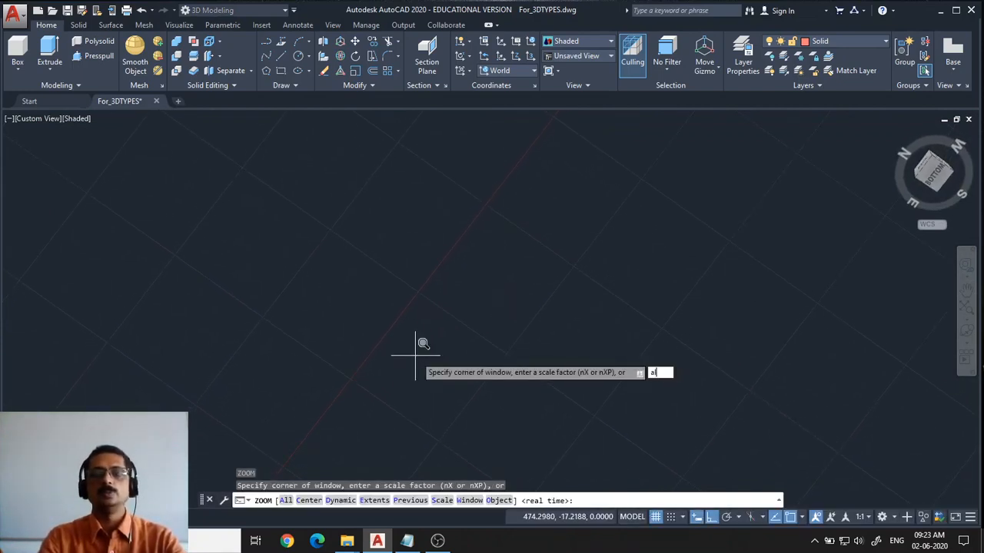
{"action": "type", "text": "ll"}
{"action": "key", "text": "Return"}
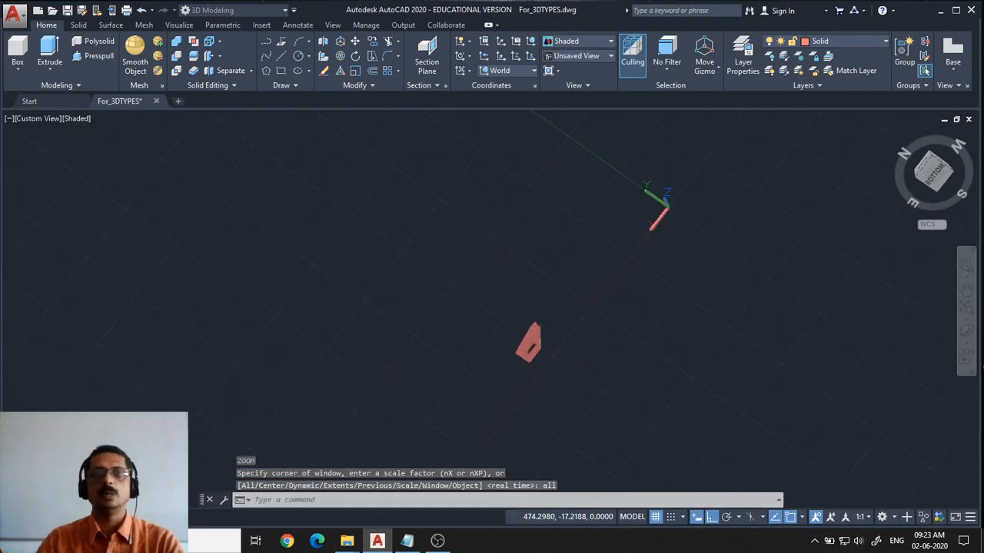
Zoom in on the solid with a zoom window drawn around it
{"action": "type", "text": "z"}
{"action": "key", "text": "Return"}
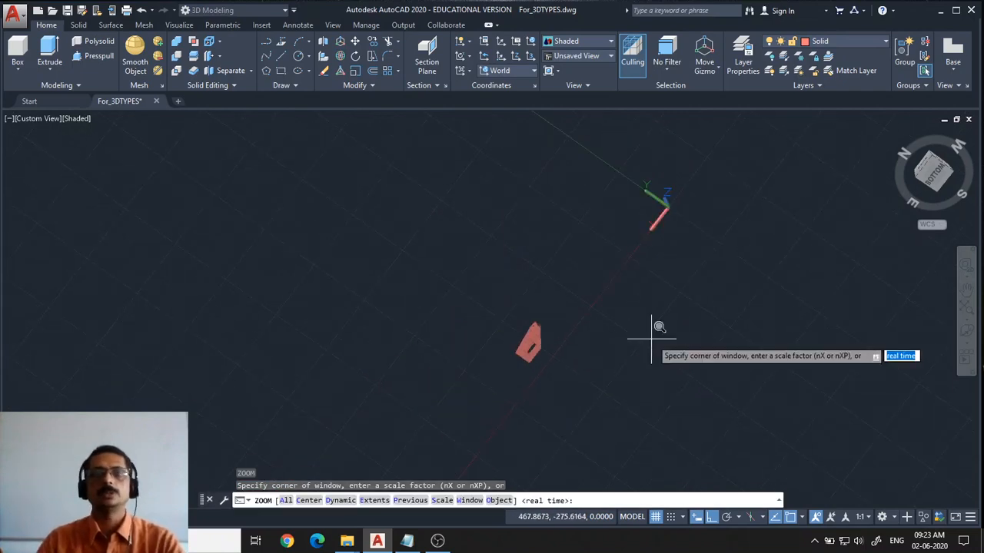
{"action": "left_click", "coordinate": [493, 308]}
{"action": "left_click", "coordinate": [597, 388]}
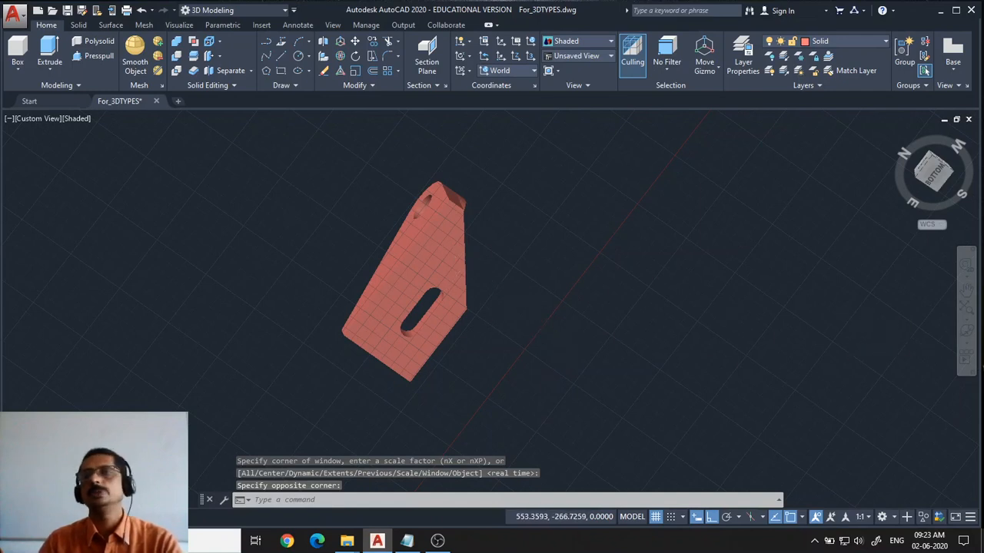
Spin the enlarged solid with Continuous Orbit and exit the command
{"action": "left_click", "coordinate": [966, 343]}
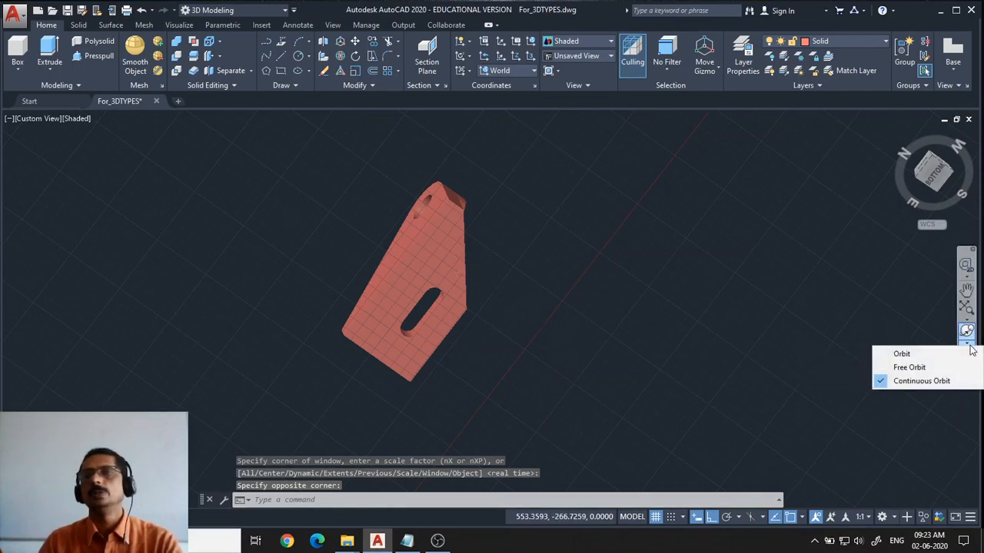
{"action": "left_click", "coordinate": [914, 381]}
{"action": "left_click_drag", "start_coordinate": [285, 284], "coordinate": [410, 313]}
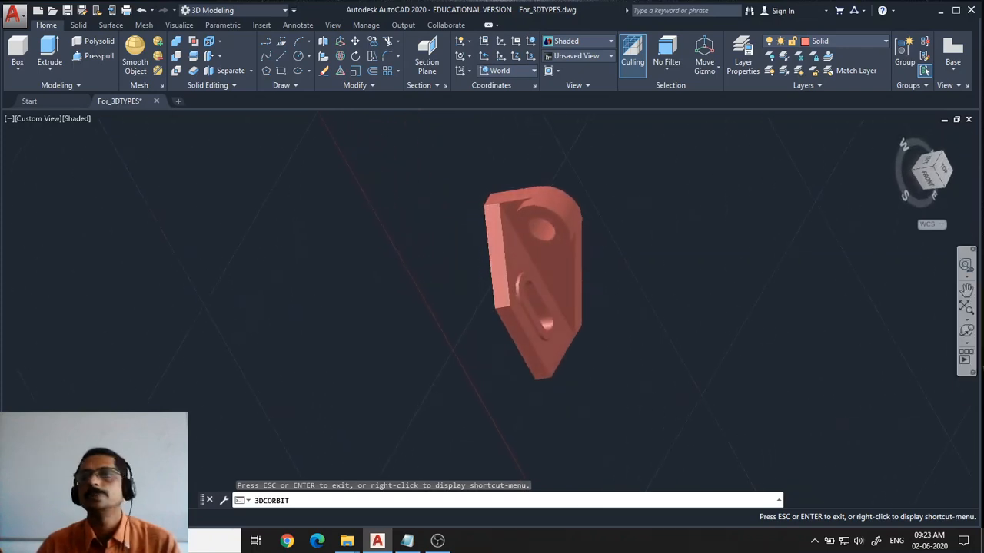
{"action": "key", "text": "Escape"}
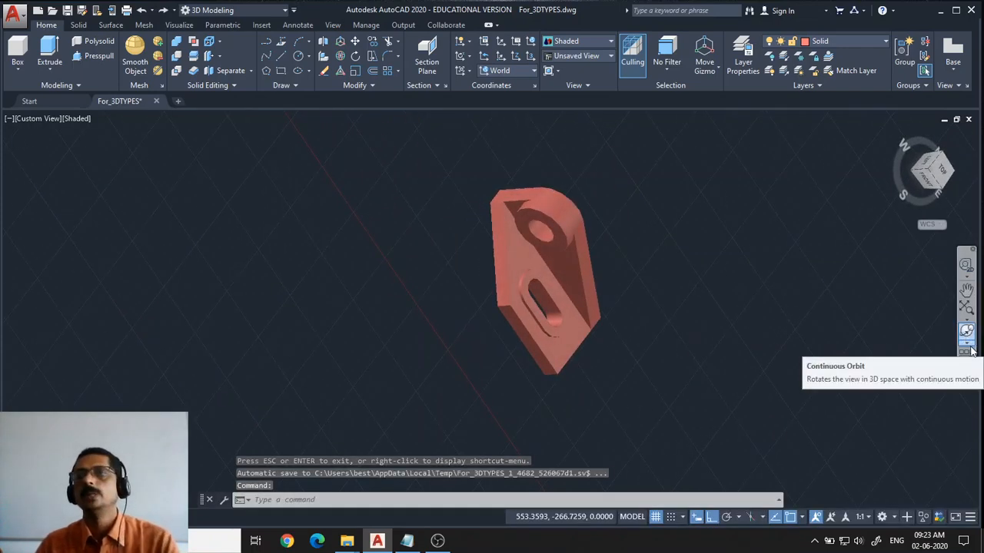
Use constrained Orbit to turn the solid to a near-front elevation view, then exit orbiting
{"action": "left_click", "coordinate": [966, 342]}
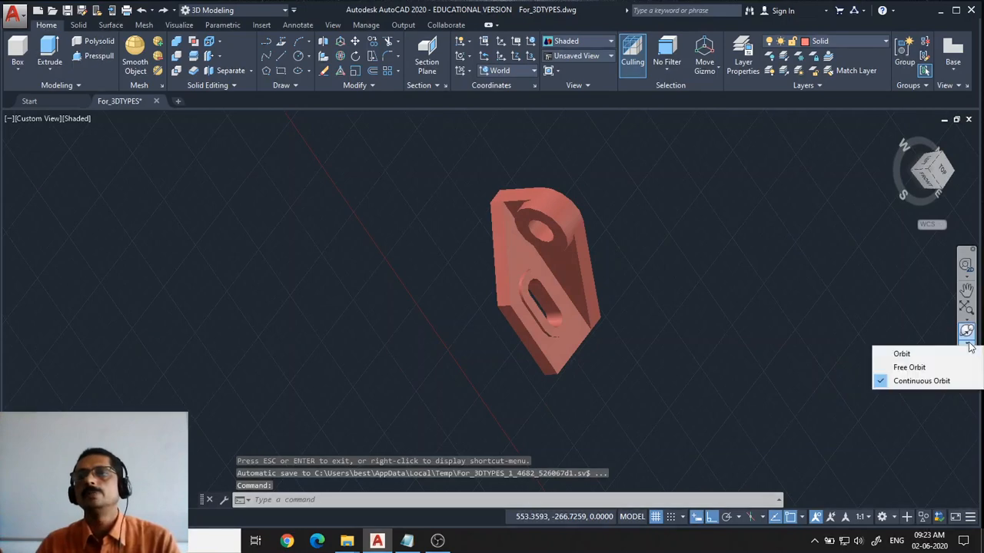
{"action": "left_click", "coordinate": [902, 353]}
{"action": "left_click_drag", "start_coordinate": [702, 307], "coordinate": [641, 235]}
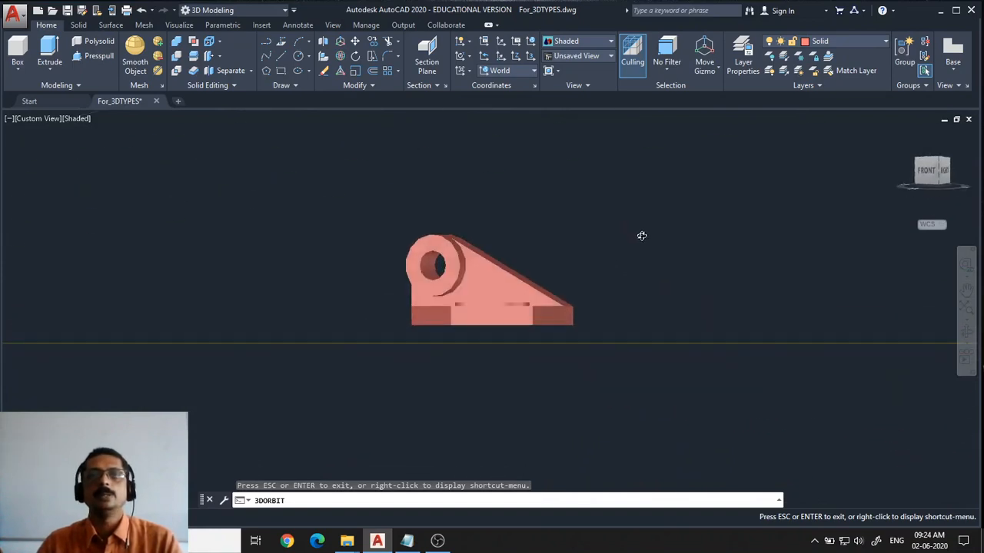
{"action": "scroll", "coordinate": [637, 237], "scroll_direction": "down", "scroll_amount": 2}
{"action": "middle_click_drag", "start_coordinate": [634, 238], "coordinate": [597, 292]}
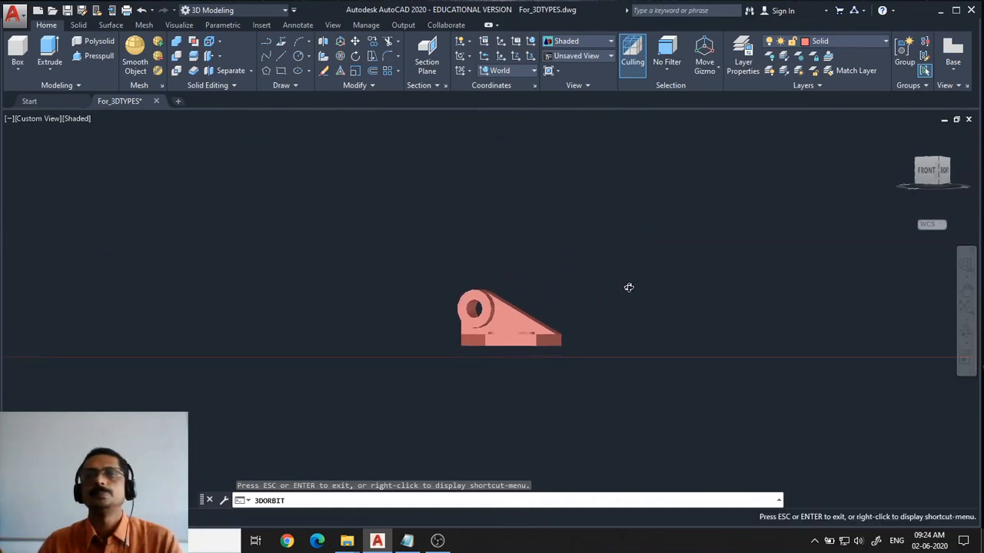
{"action": "left_click_drag", "start_coordinate": [630, 285], "coordinate": [596, 295]}
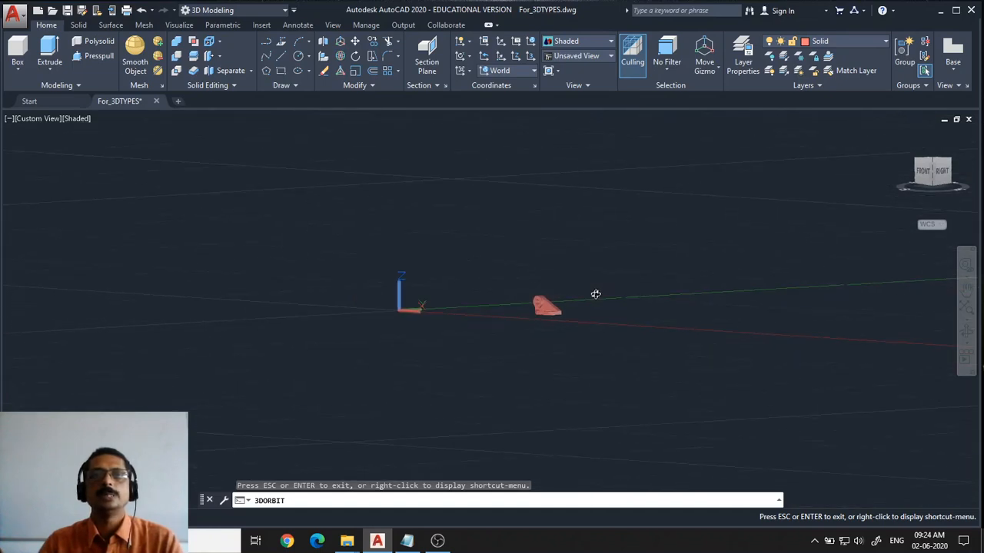
{"action": "key", "text": "Escape"}
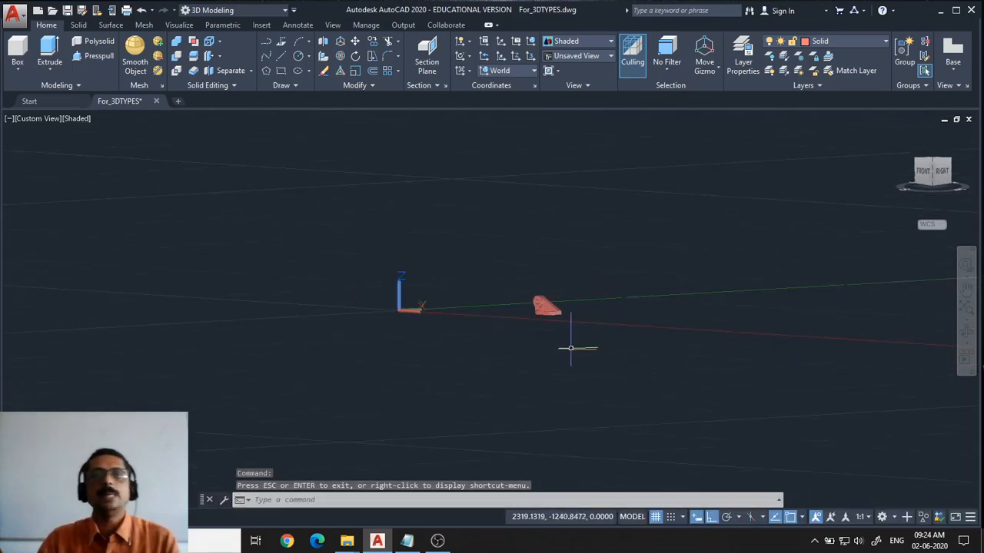
Zoom and pan the view in on the solid
{"action": "scroll", "coordinate": [576, 327], "scroll_direction": "up", "scroll_amount": 2}
{"action": "scroll", "coordinate": [576, 320], "scroll_direction": "up", "scroll_amount": 4}
{"action": "middle_click_drag", "start_coordinate": [576, 309], "coordinate": [509, 447]}
{"action": "scroll", "coordinate": [496, 383], "scroll_direction": "down", "scroll_amount": 1}
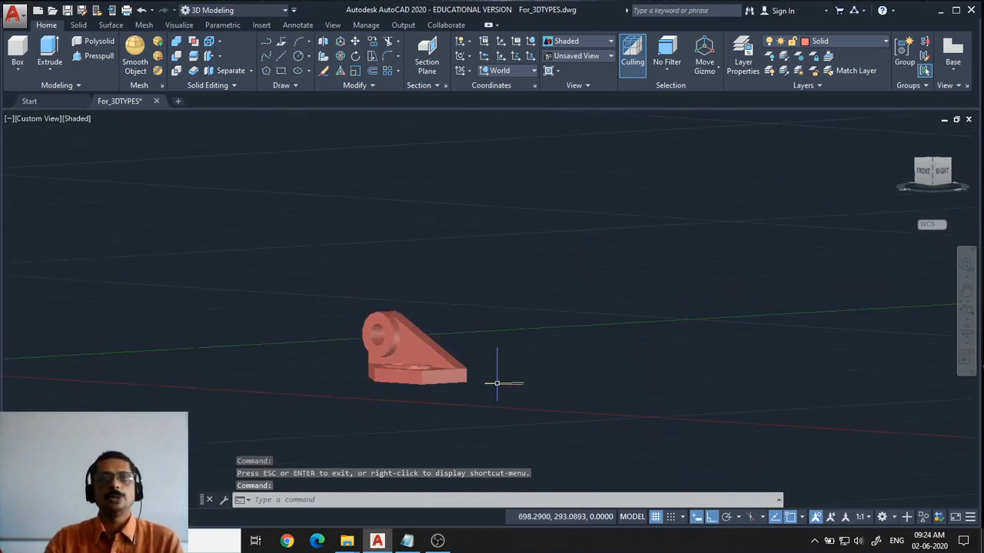
{"action": "scroll", "coordinate": [492, 300], "scroll_direction": "up", "scroll_amount": 1}
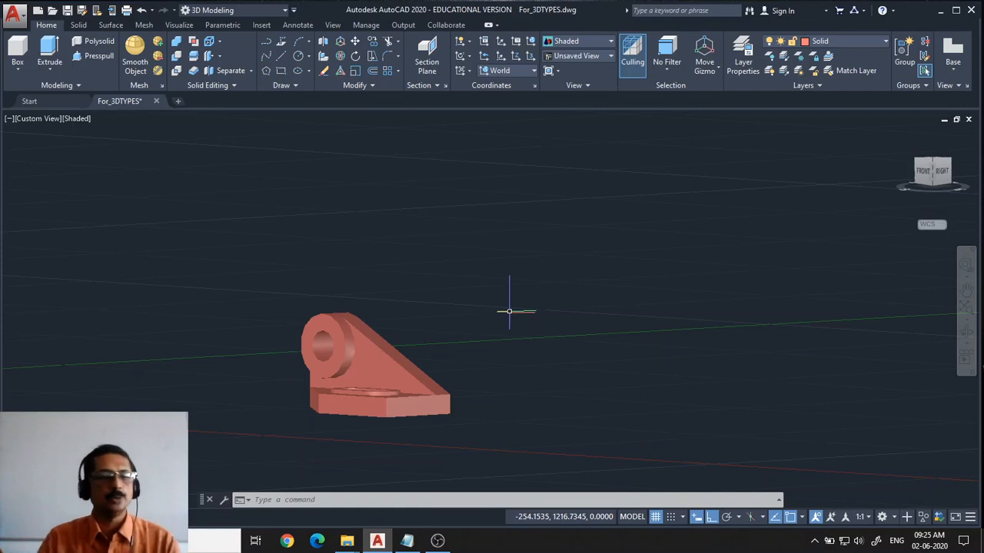
{"action": "key", "text": "Escape"}
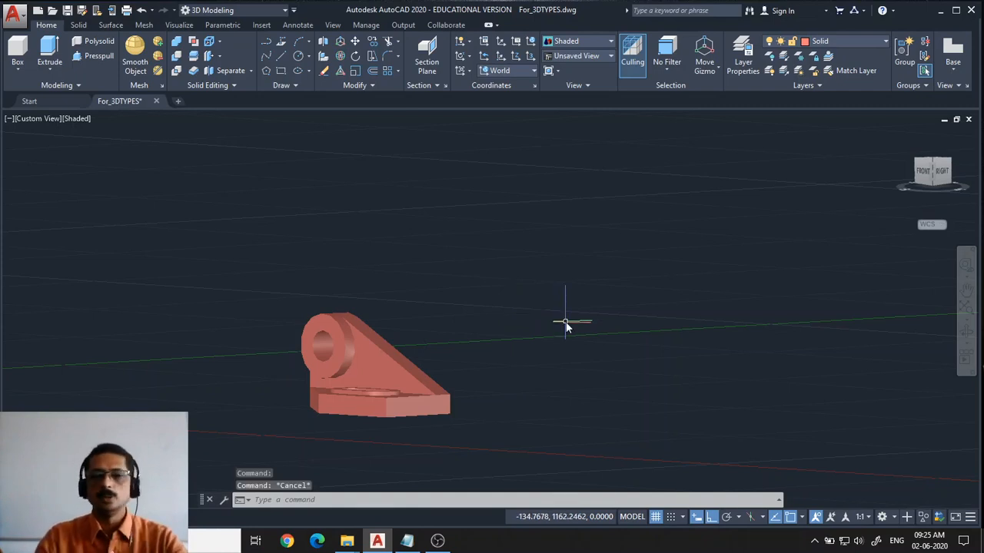
Zoom to All extents of the drawing
{"action": "type", "text": "z"}
{"action": "key", "text": "Return"}
{"action": "type", "text": "all"}
{"action": "key", "text": "Return"}
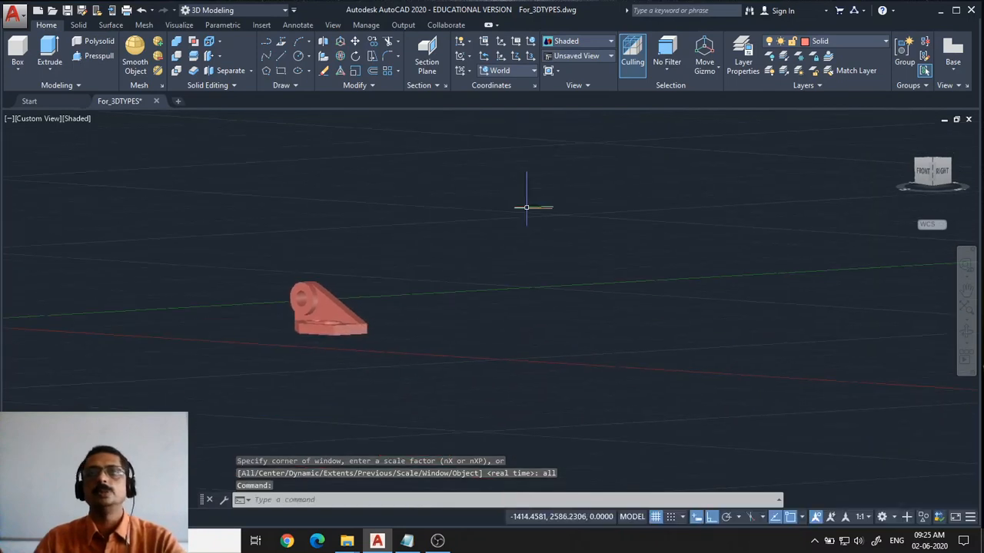
Switch to the Top view, then to a corner isometric view from the ViewCube
{"action": "left_click", "coordinate": [36, 118]}
{"action": "left_click", "coordinate": [63, 148]}
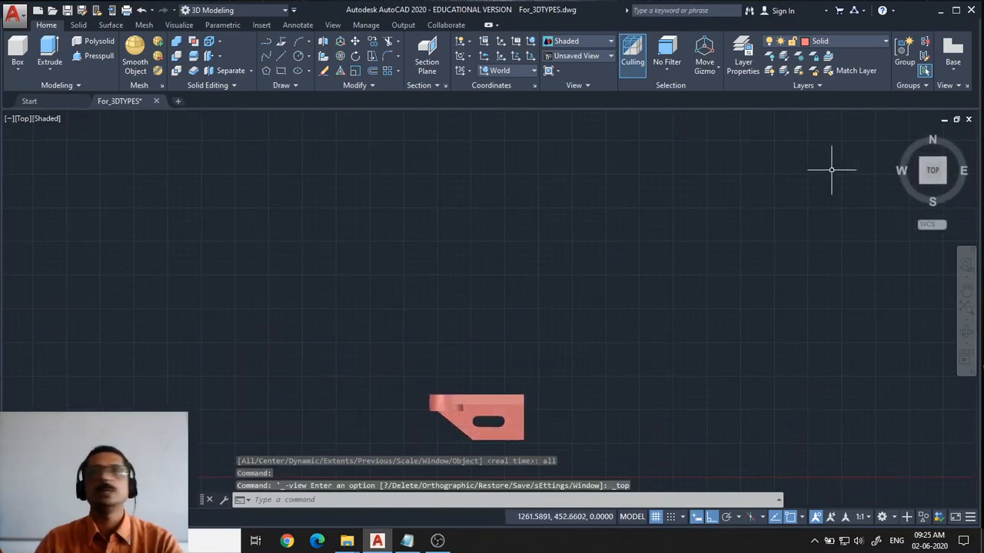
{"action": "left_click", "coordinate": [897, 134]}
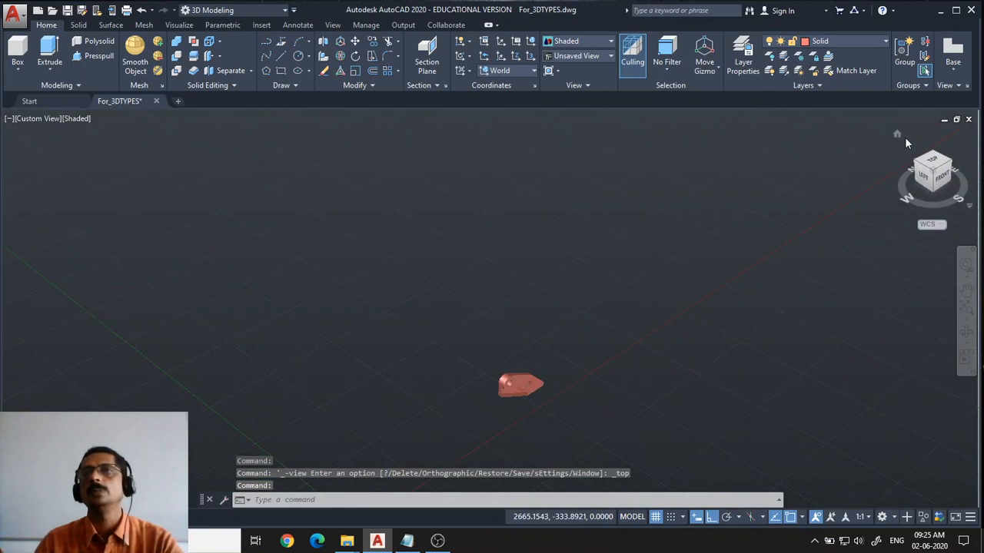
Switch the ViewCube projection to Parallel
{"action": "right_click", "coordinate": [898, 136]}
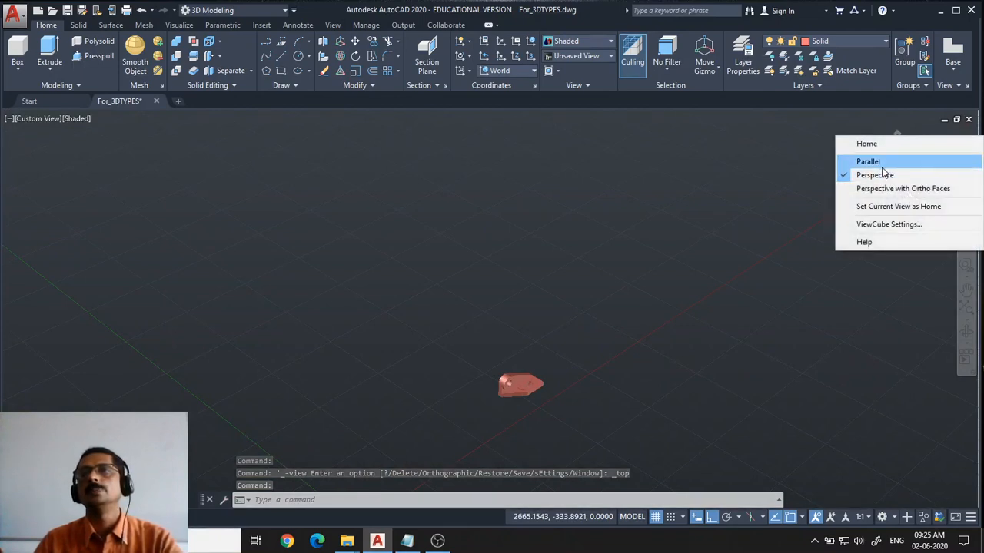
{"action": "left_click", "coordinate": [881, 162]}
{"action": "middle_click_drag", "start_coordinate": [746, 279], "coordinate": [502, 312]}
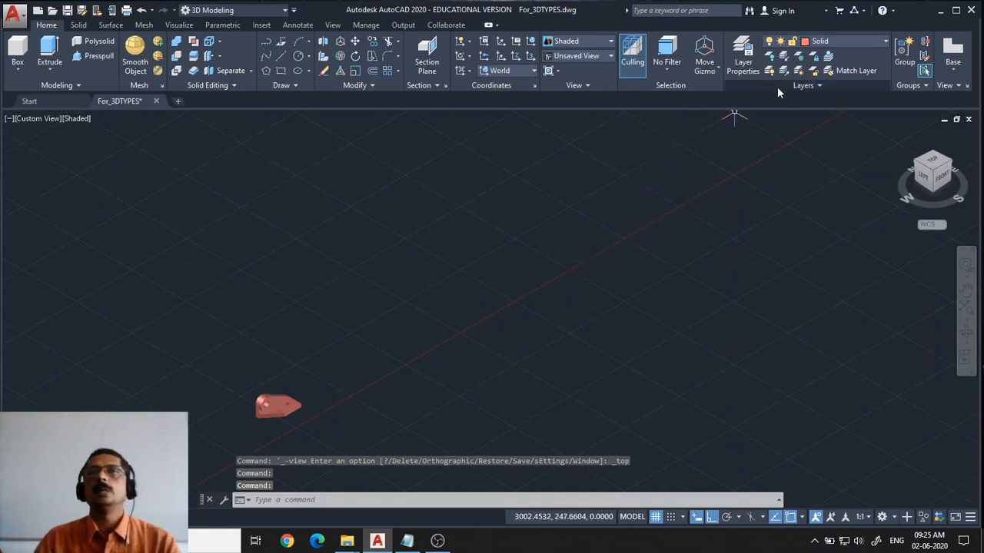
Turn on layer 0 and turn off the current Solid layer, choosing to turn the current layer off
{"action": "left_click", "coordinate": [879, 41]}
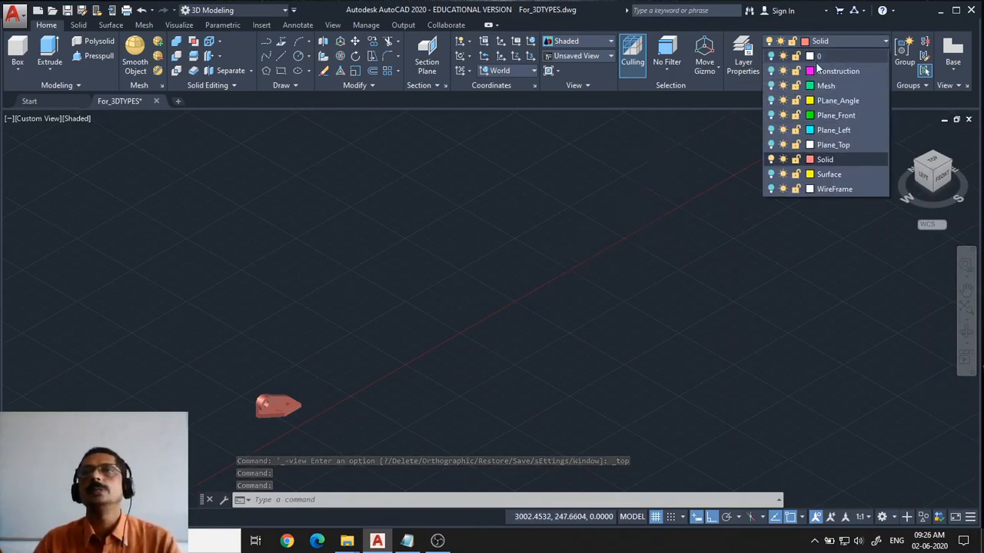
{"action": "left_click", "coordinate": [771, 56]}
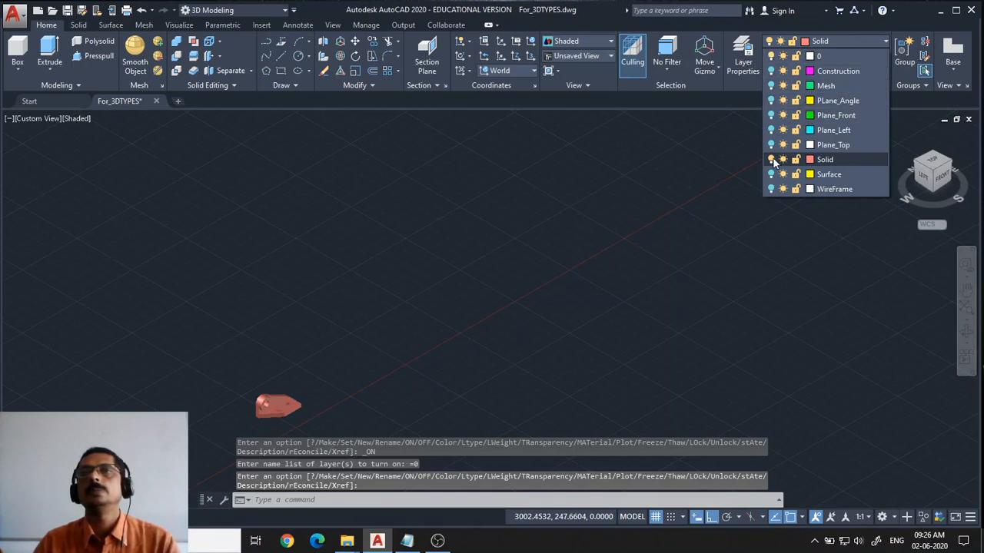
{"action": "left_click", "coordinate": [770, 159]}
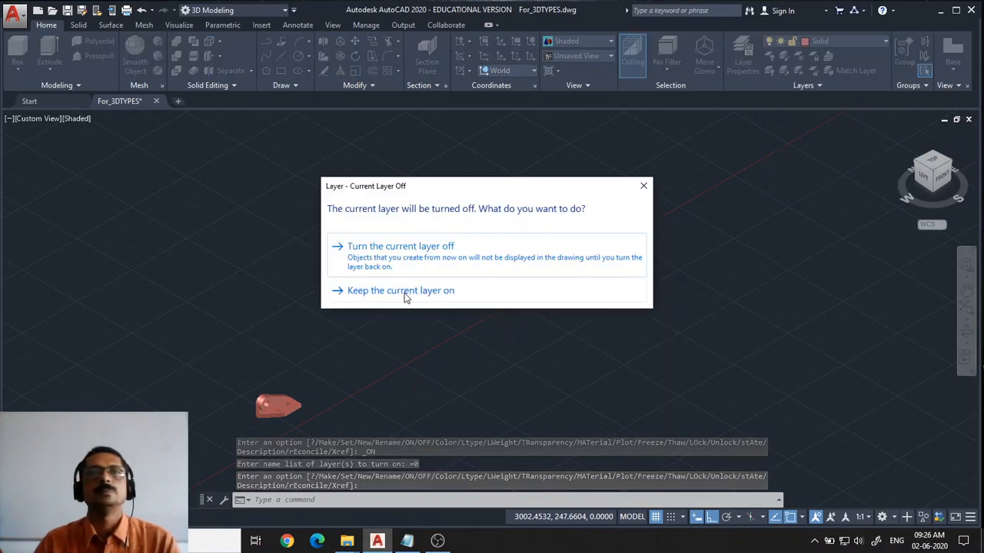
{"action": "left_click", "coordinate": [520, 240]}
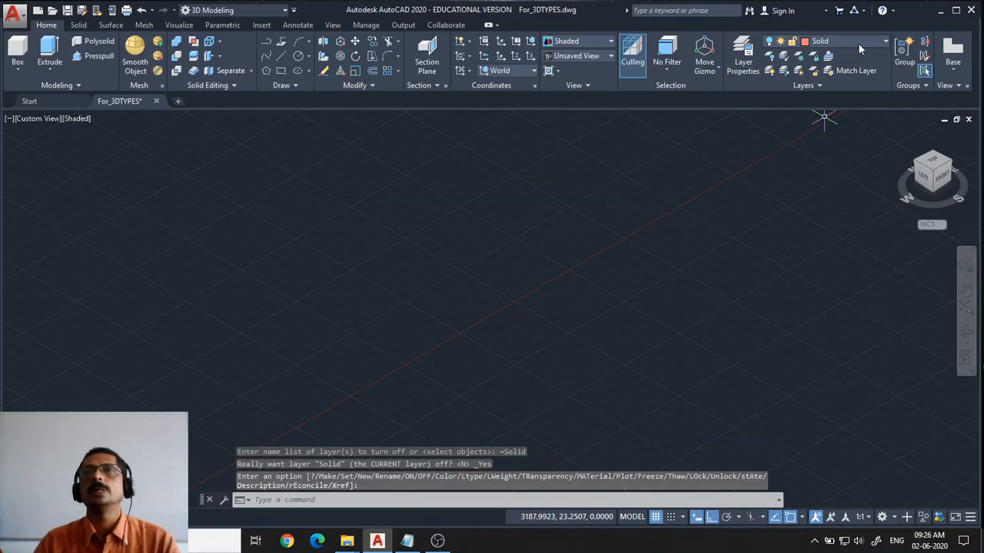
Make layer 0 the current layer
{"action": "left_click", "coordinate": [858, 43]}
{"action": "left_click", "coordinate": [833, 57]}
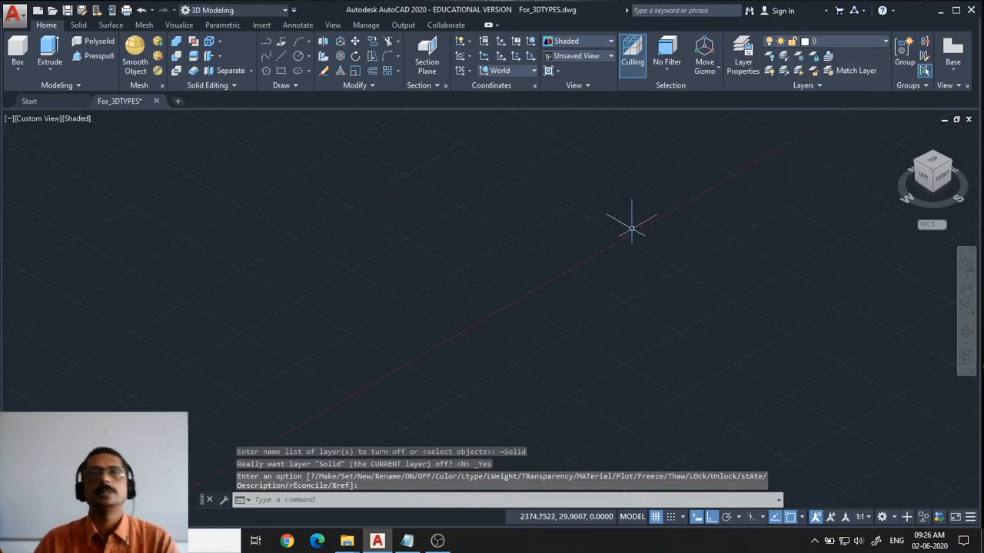
{"action": "middle_click_drag", "start_coordinate": [632, 239], "coordinate": [488, 300]}
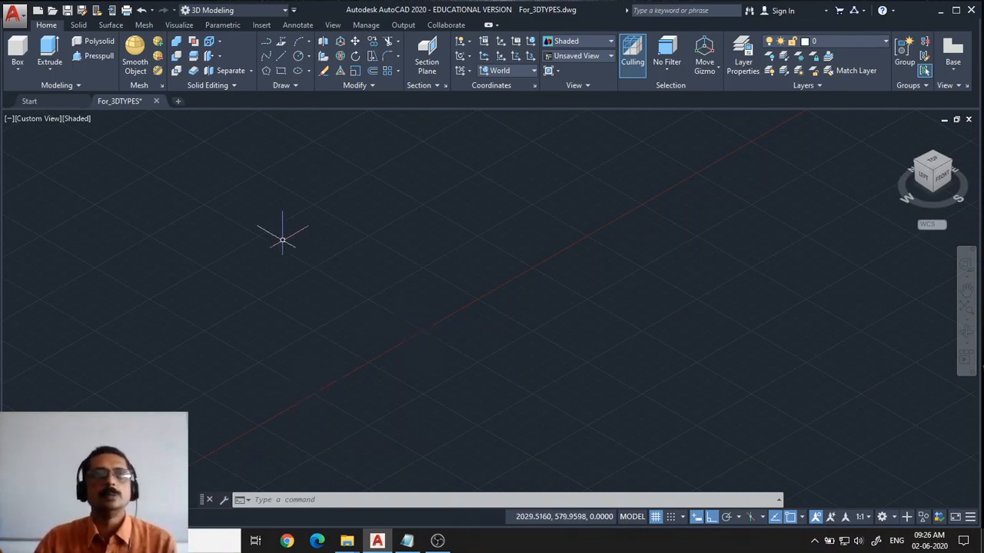
{"action": "left_click", "coordinate": [298, 55]}
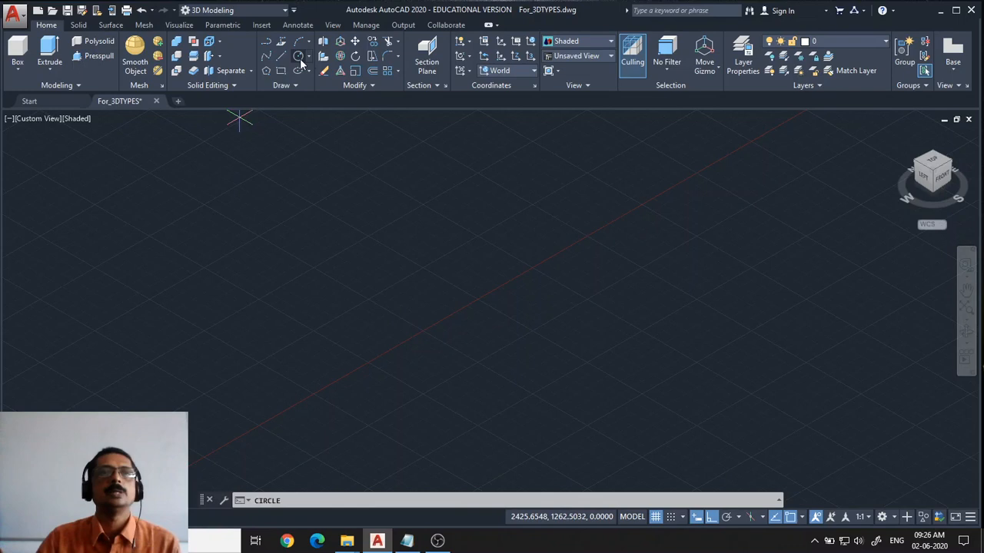
{"action": "left_click", "coordinate": [421, 291]}
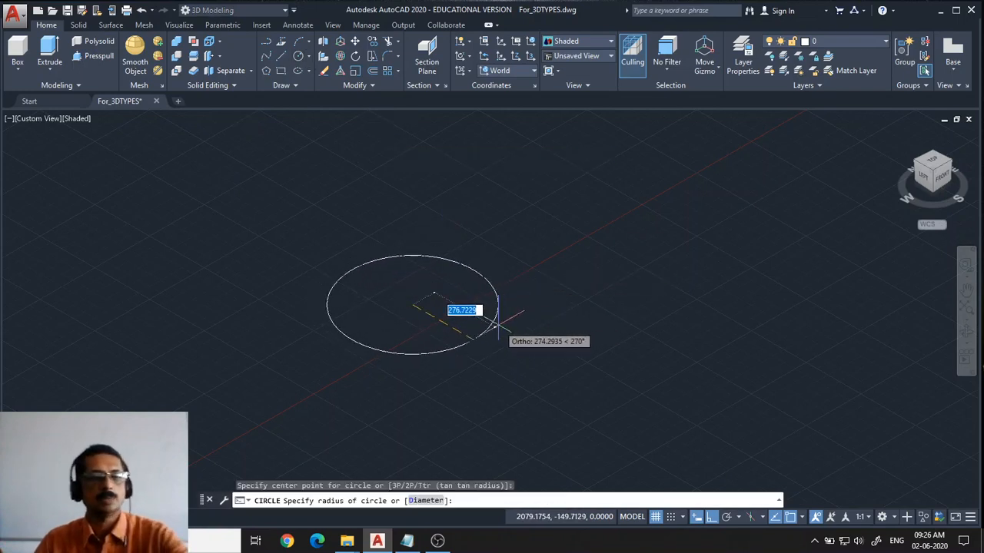
{"action": "key", "text": "Escape"}
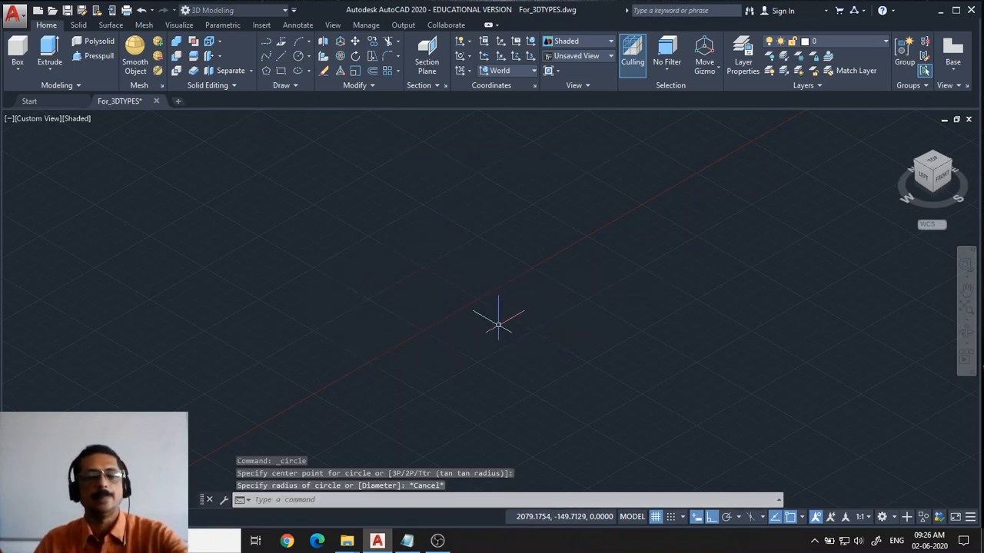
Turn on the Plane_Top layer
{"action": "left_click", "coordinate": [858, 42]}
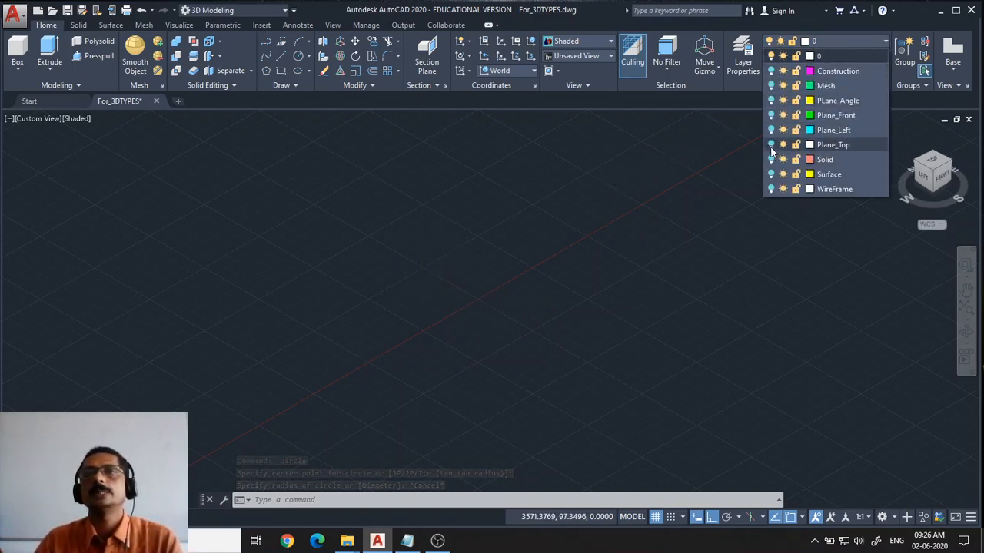
{"action": "left_click", "coordinate": [772, 146]}
{"action": "left_click", "coordinate": [603, 207]}
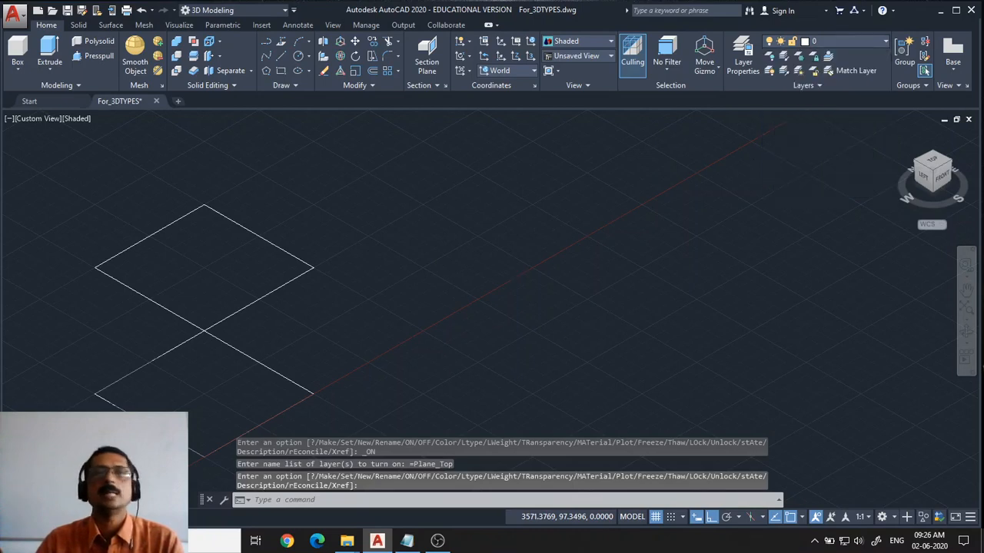
Orbit the view to a low front angle showing the two top planes, then exit orbiting
{"action": "middle_click_drag", "start_coordinate": [388, 319], "coordinate": [518, 278]}
{"action": "scroll", "coordinate": [518, 276], "scroll_direction": "up", "scroll_amount": 3}
{"action": "scroll", "coordinate": [526, 265], "scroll_direction": "down", "scroll_amount": 4}
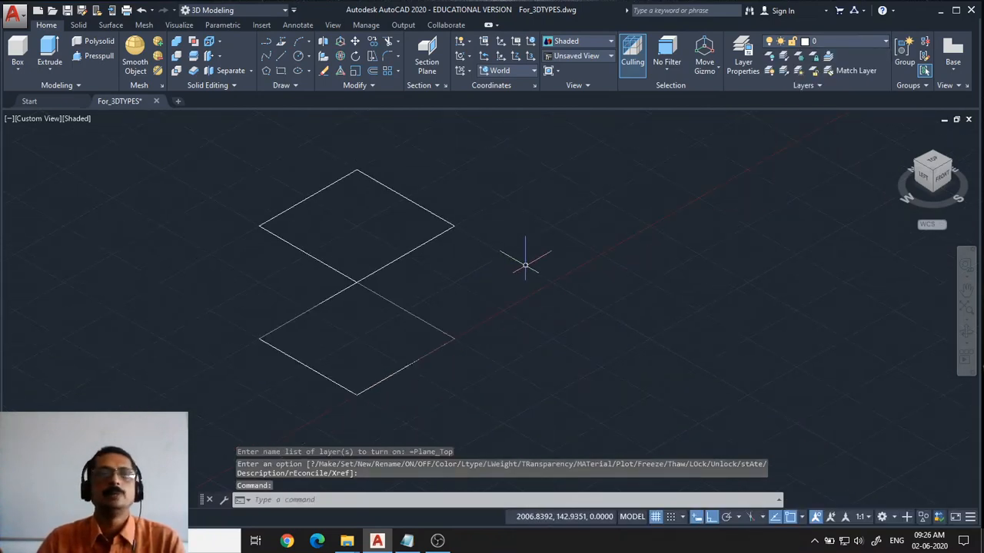
{"action": "scroll", "coordinate": [526, 265], "scroll_direction": "down", "scroll_amount": 2}
{"action": "left_click", "coordinate": [970, 329]}
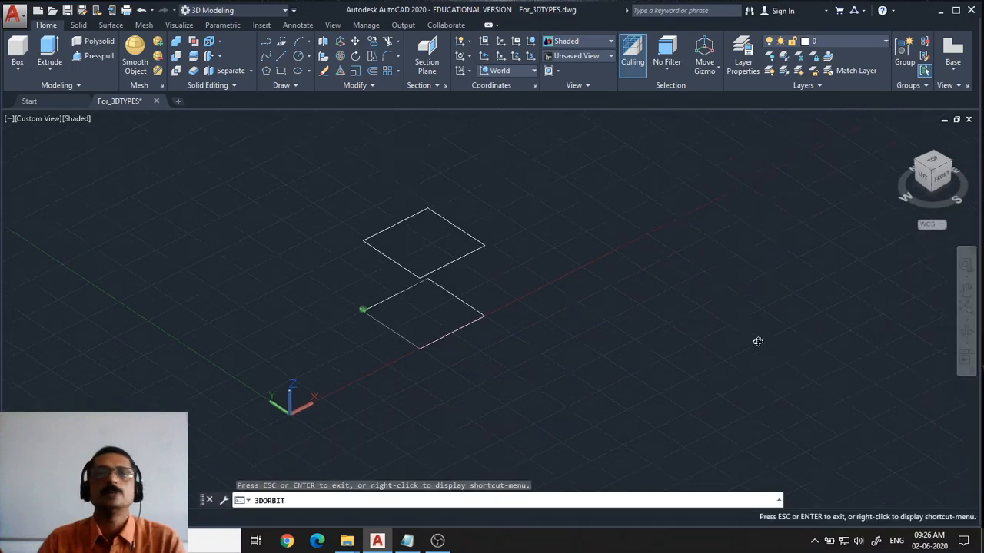
{"action": "left_click_drag", "start_coordinate": [757, 341], "coordinate": [727, 307]}
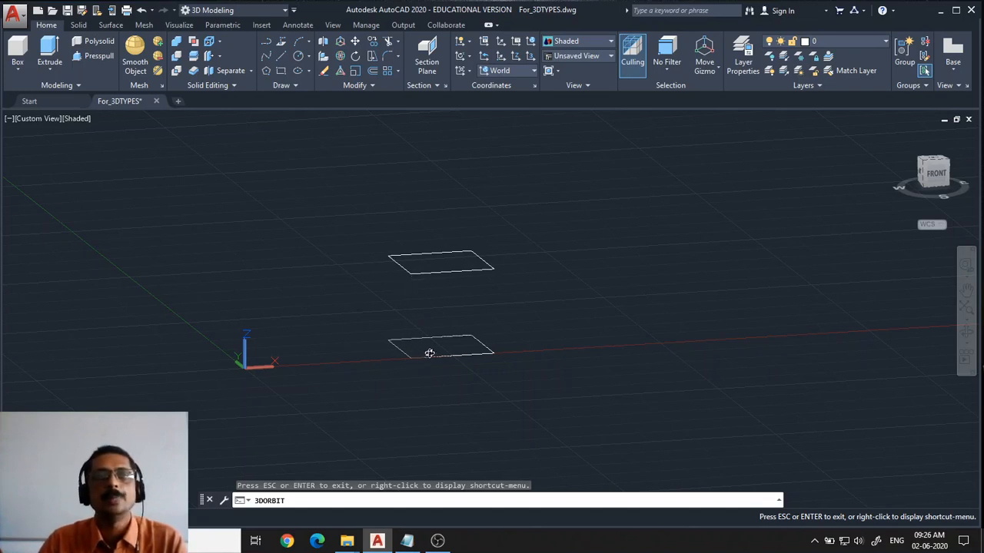
{"action": "left_click_drag", "start_coordinate": [466, 331], "coordinate": [415, 347]}
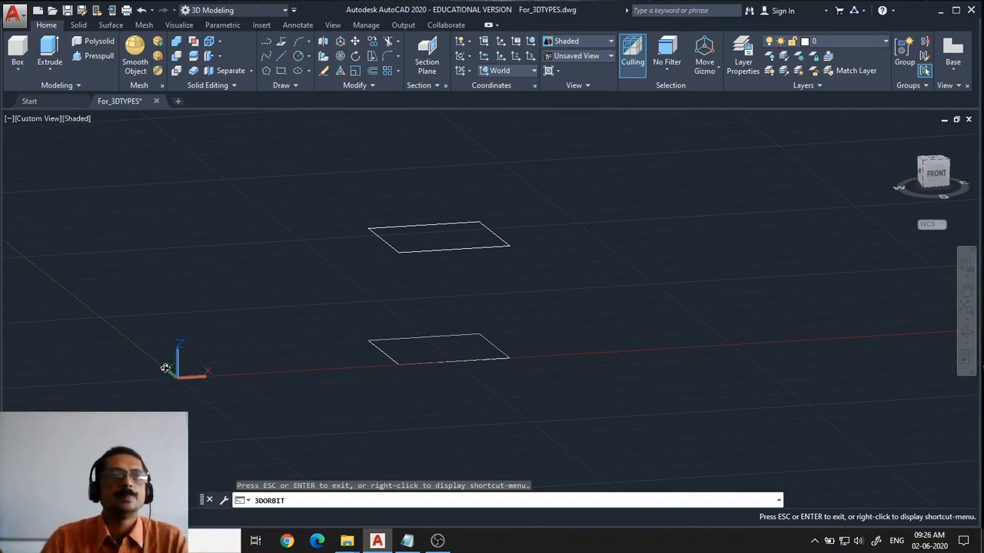
{"action": "scroll", "coordinate": [362, 279], "scroll_direction": "up", "scroll_amount": 2}
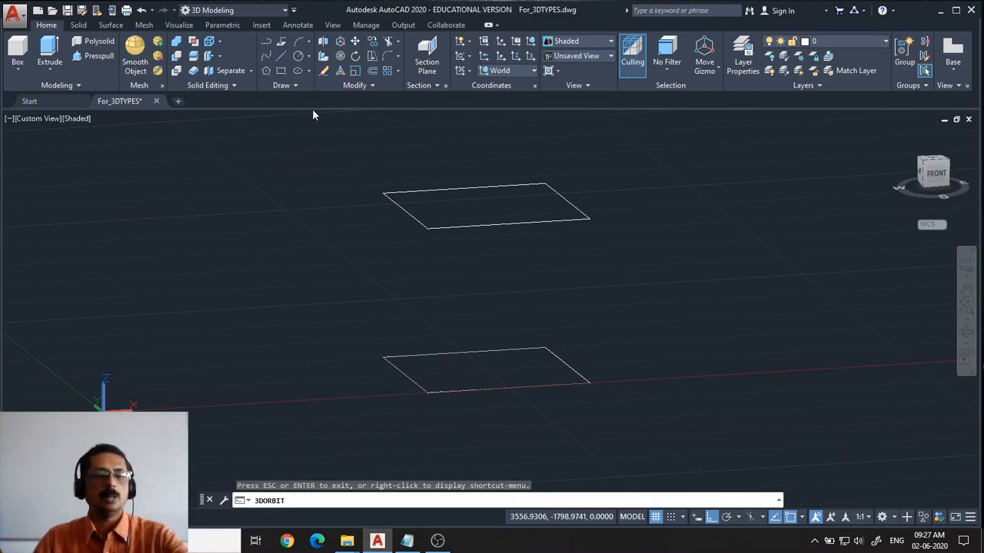
{"action": "key", "text": "Escape"}
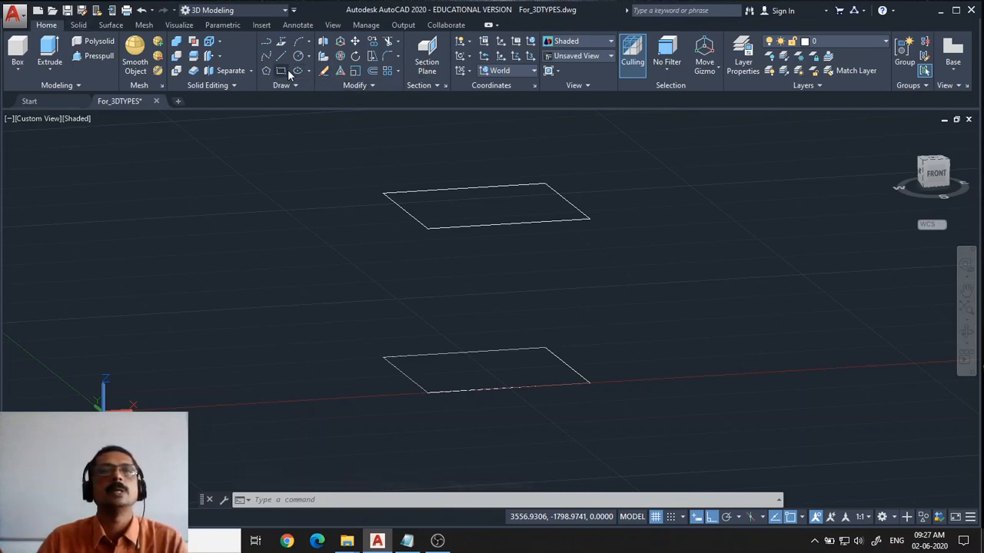
Draw a rectangle on the ground plane beside the top planes, then erase it
{"action": "left_click", "coordinate": [207, 213]}
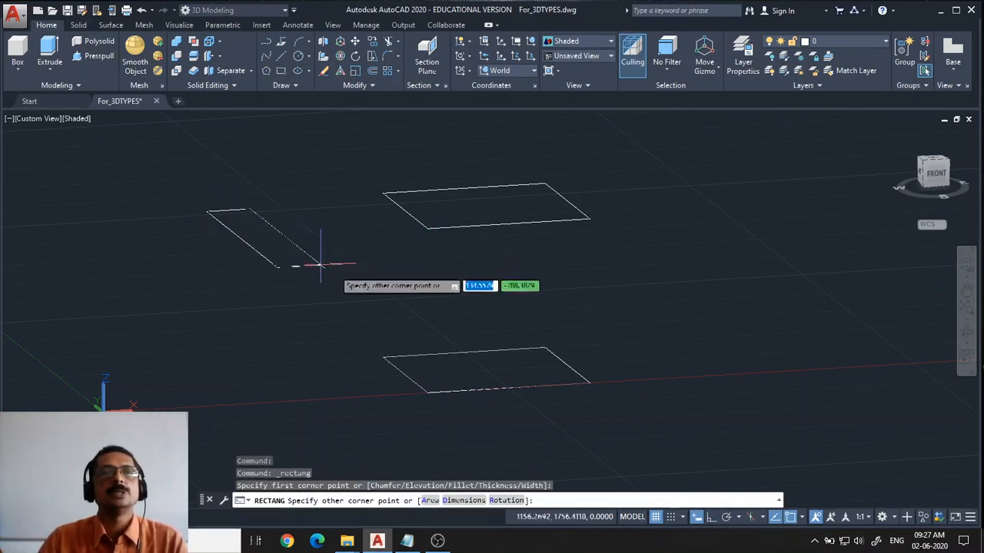
{"action": "left_click", "coordinate": [460, 296]}
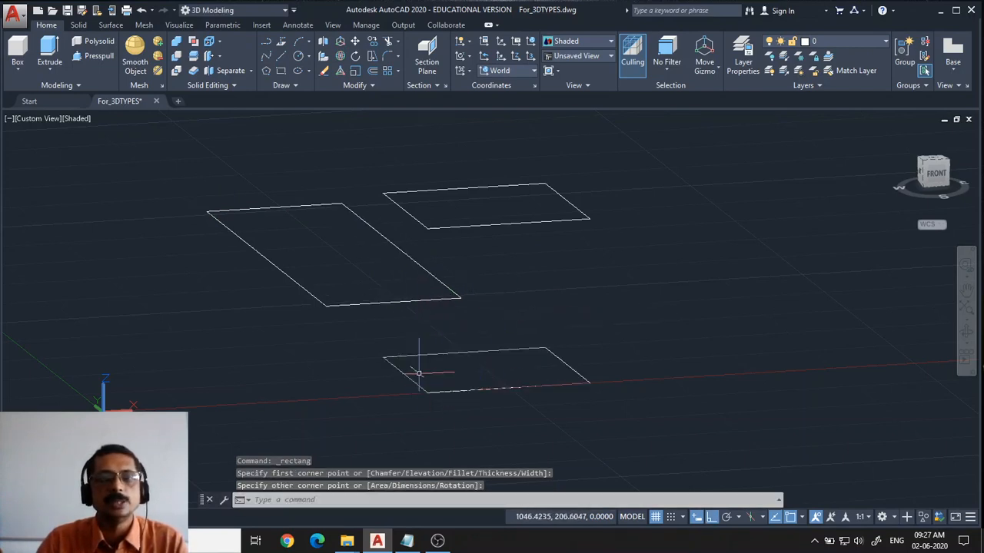
{"action": "left_click", "coordinate": [321, 305]}
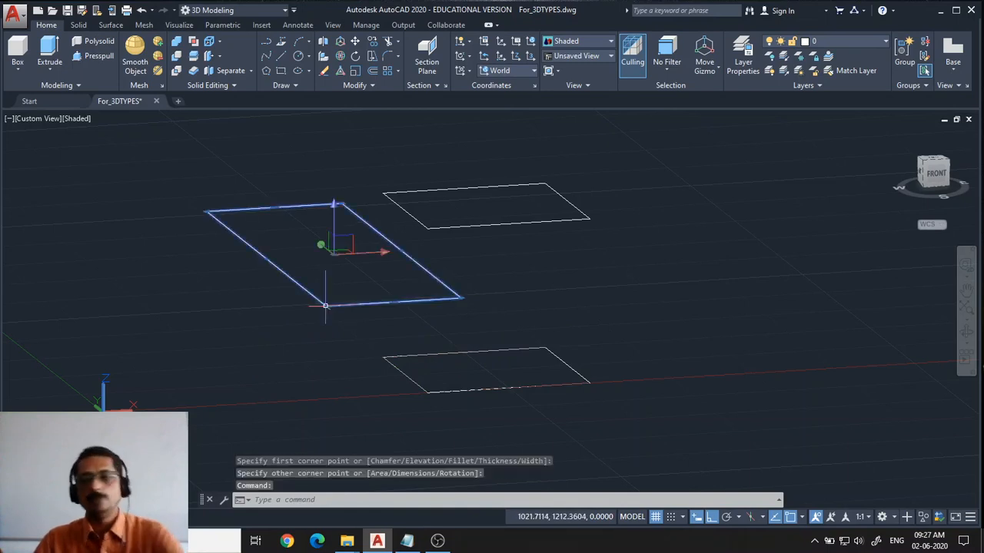
{"action": "left_click", "coordinate": [322, 306]}
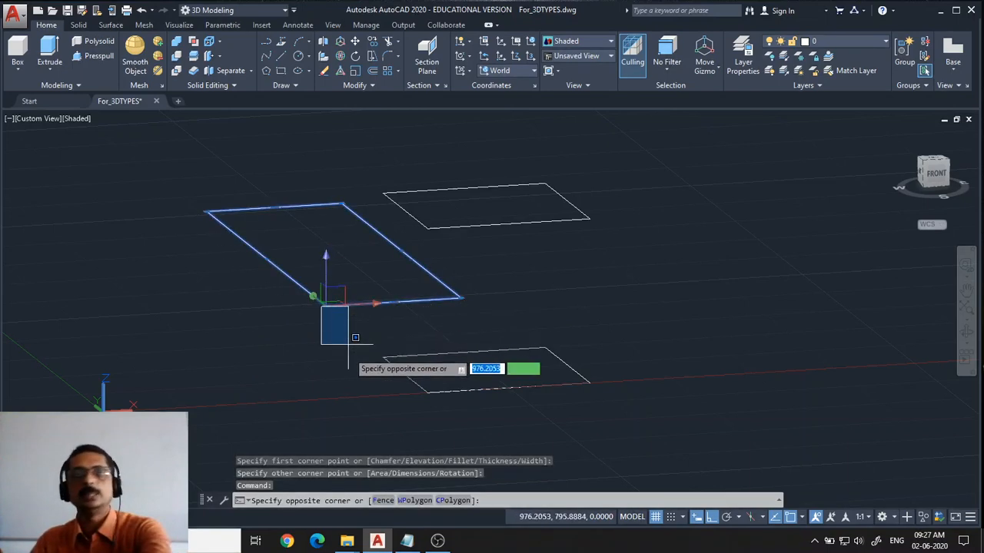
{"action": "key", "text": "Escape"}
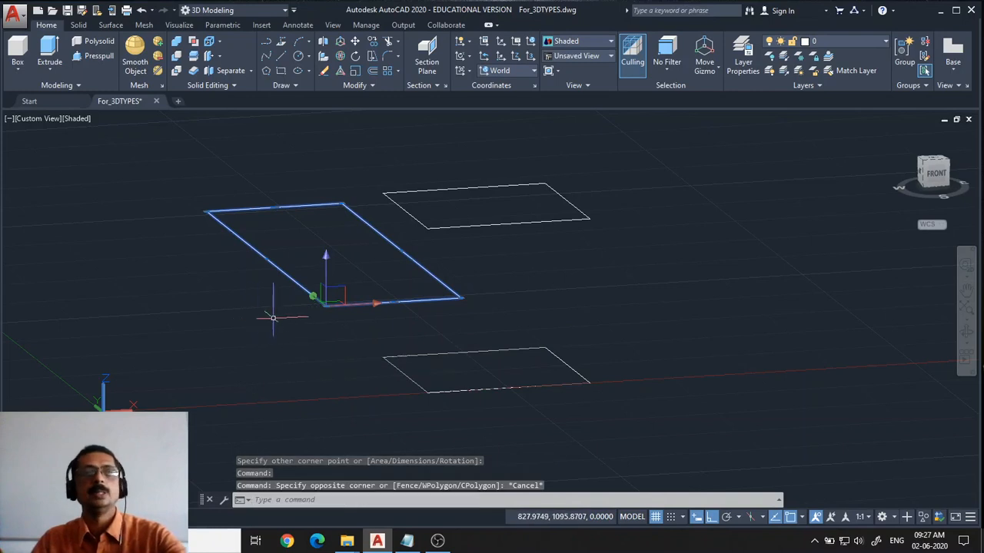
{"action": "key", "text": "Delete"}
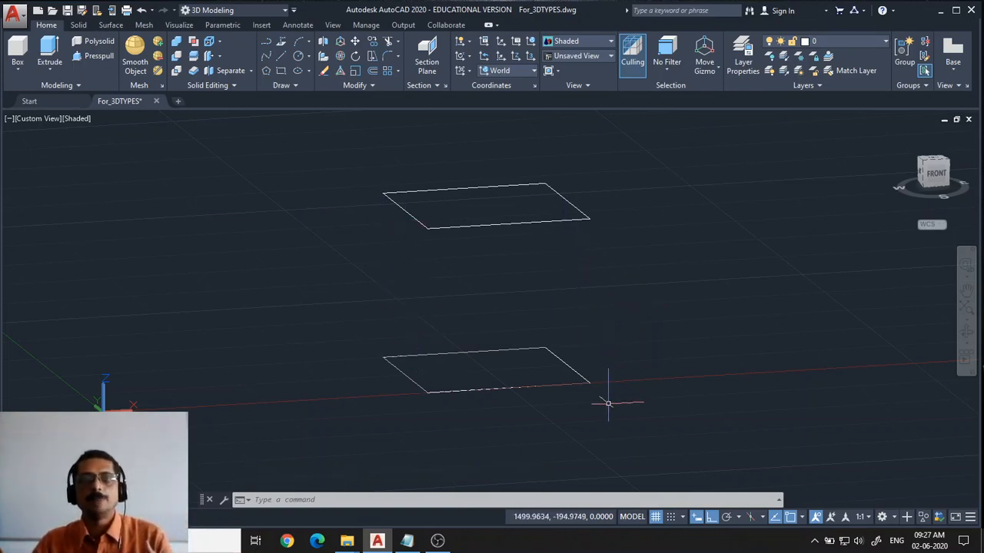
Turn on the Plane_Front layer
{"action": "left_click", "coordinate": [857, 42]}
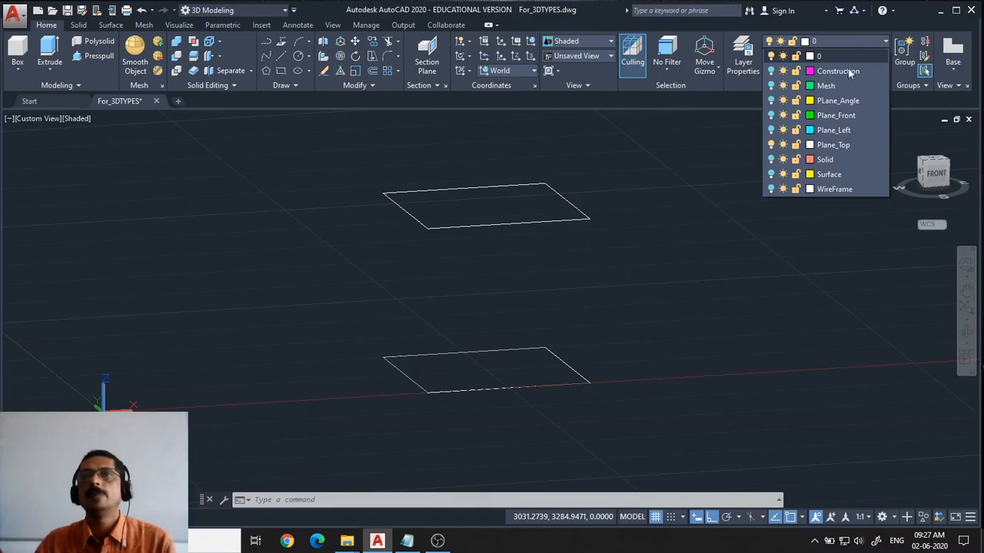
{"action": "left_click", "coordinate": [771, 115]}
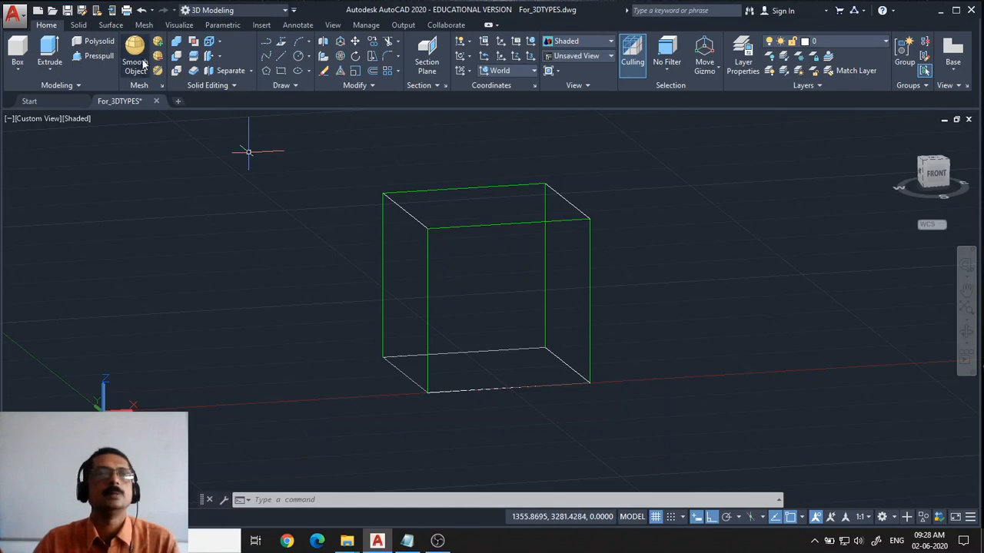
Draw a circle on the ground plane left of the planes, then erase it
{"action": "left_click", "coordinate": [298, 56]}
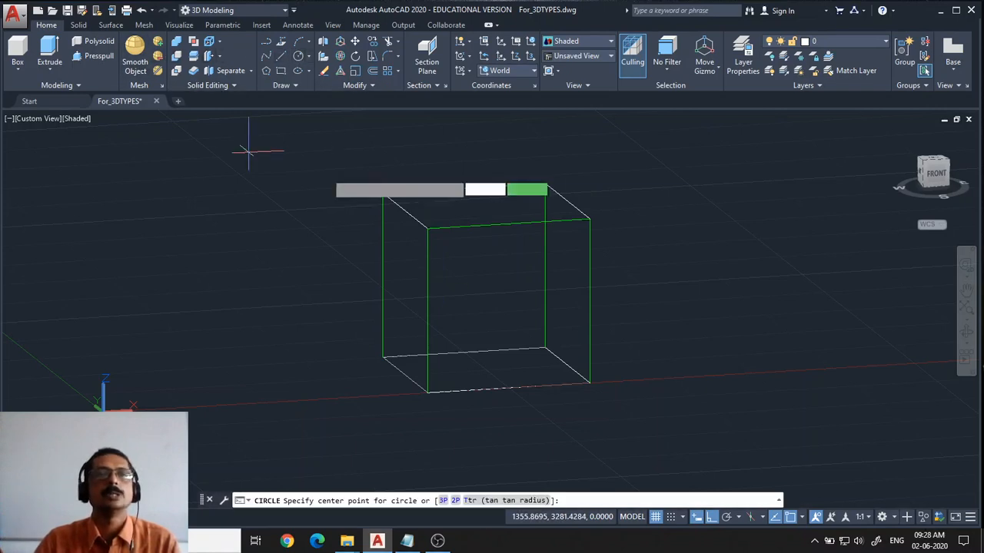
{"action": "left_click", "coordinate": [238, 325]}
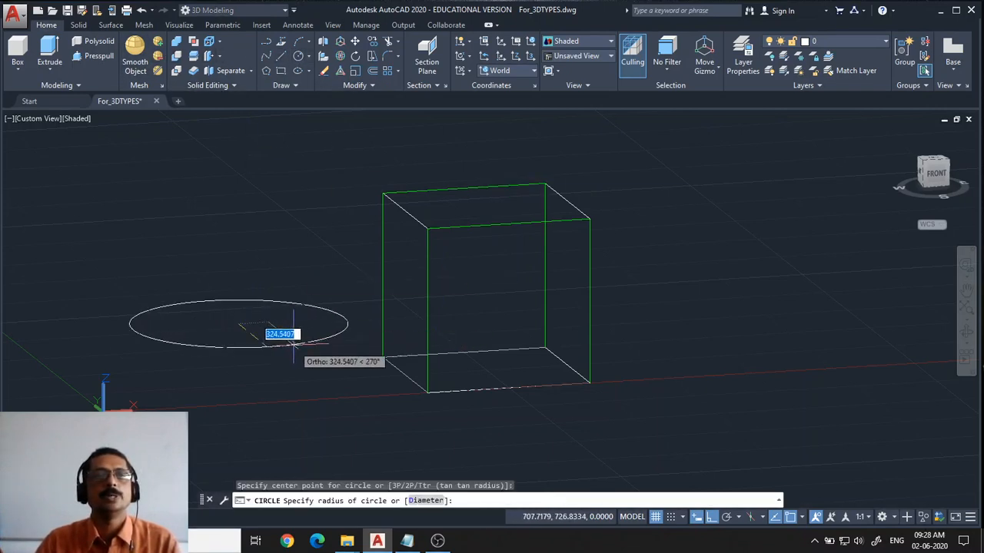
{"action": "left_click", "coordinate": [286, 345]}
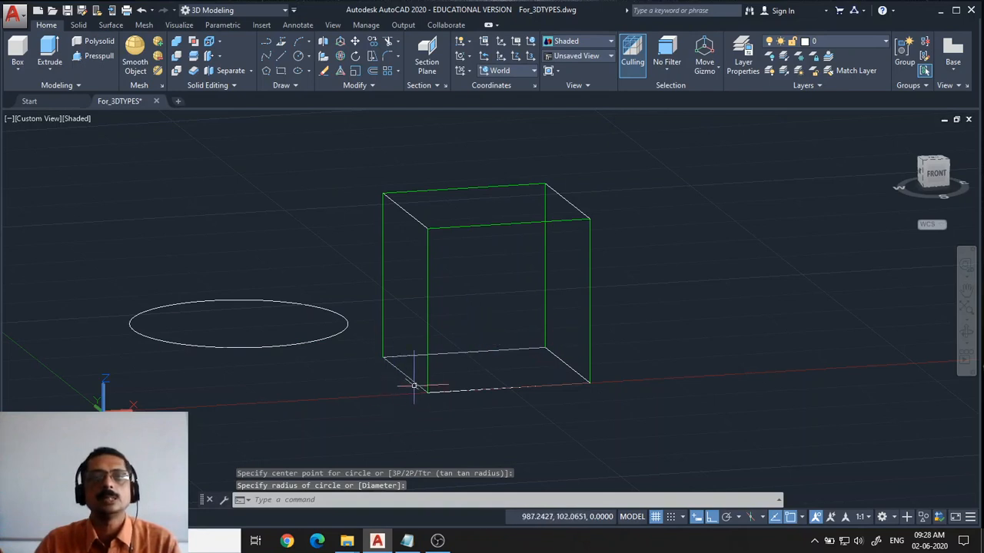
{"action": "left_click", "coordinate": [320, 336]}
{"action": "left_click", "coordinate": [325, 339]}
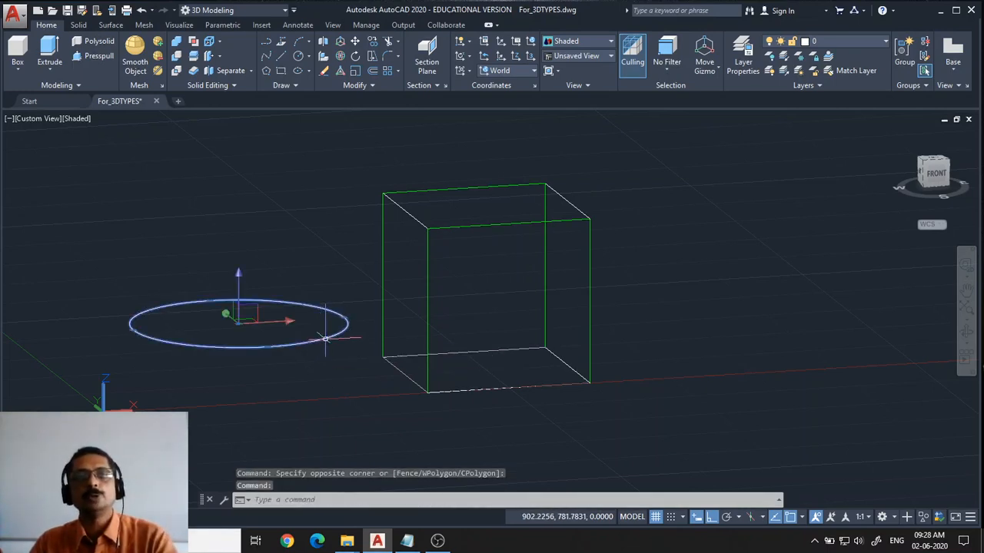
{"action": "key", "text": "Delete"}
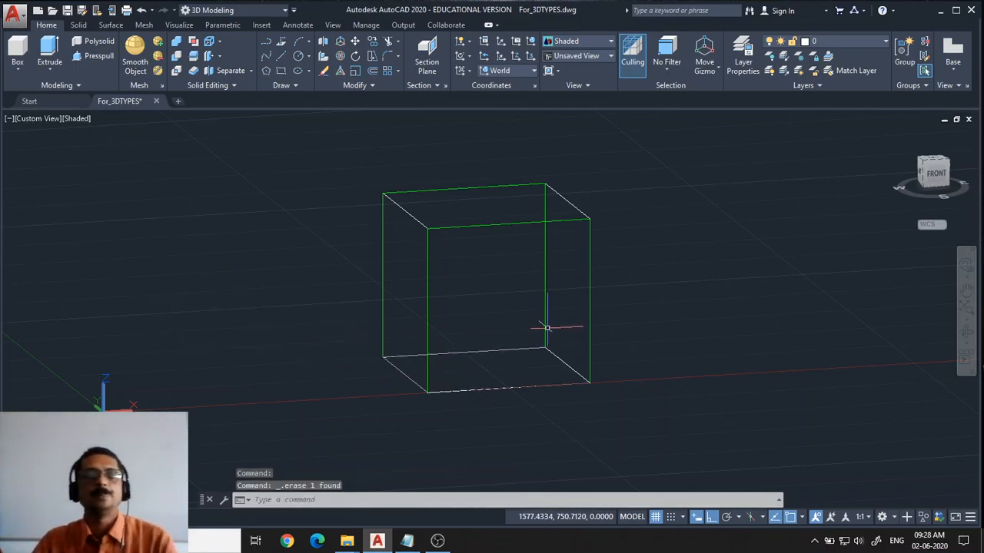
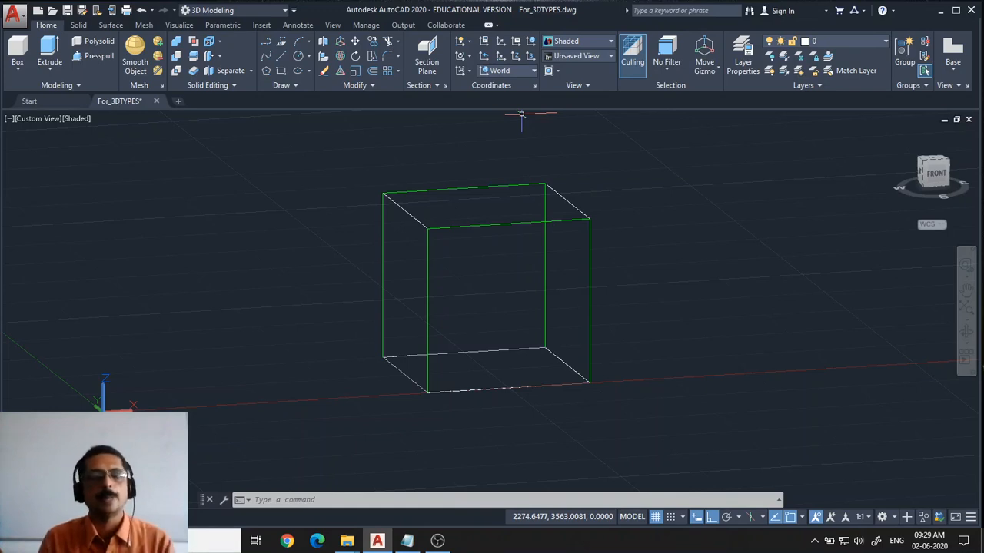
{"action": "left_click", "coordinate": [519, 70]}
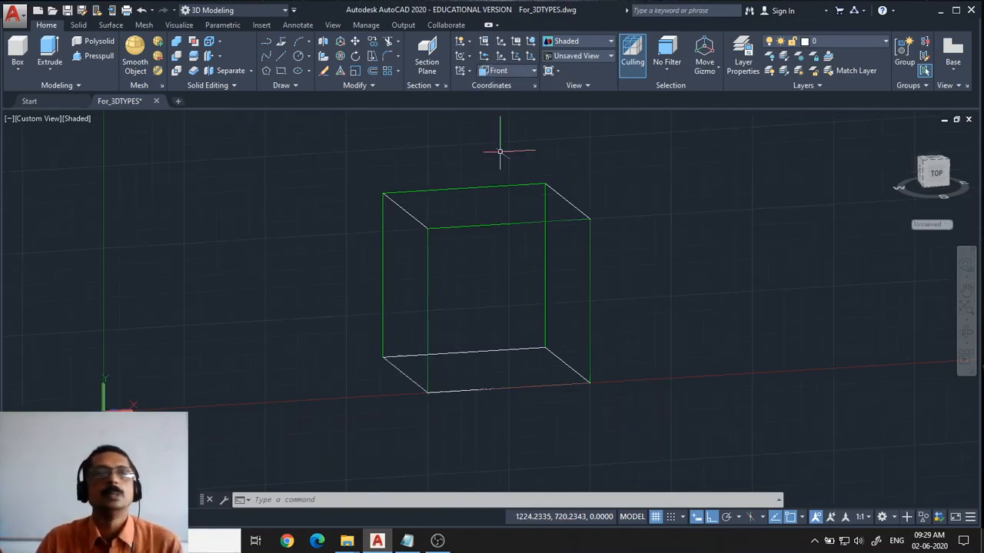
{"action": "left_click", "coordinate": [500, 156]}
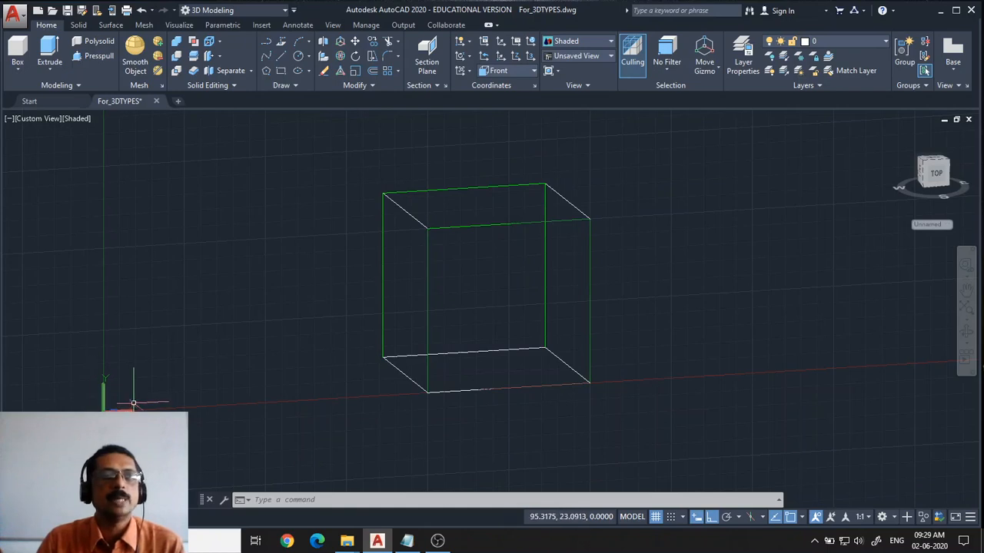
{"action": "left_click", "coordinate": [524, 73]}
{"action": "left_click", "coordinate": [509, 86]}
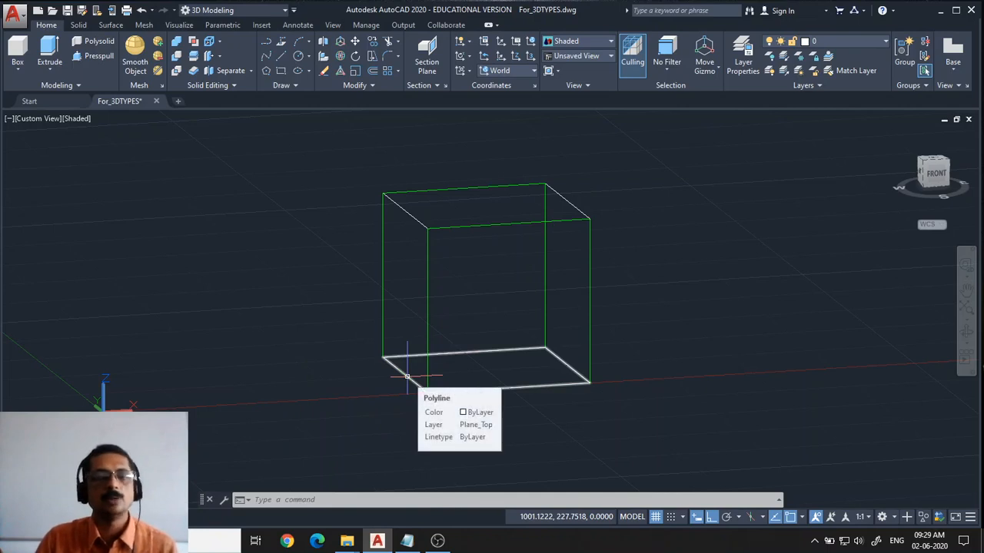
Set the UCS to Front and draw a circle on the front plane to the left of the box
{"action": "left_click", "coordinate": [532, 70]}
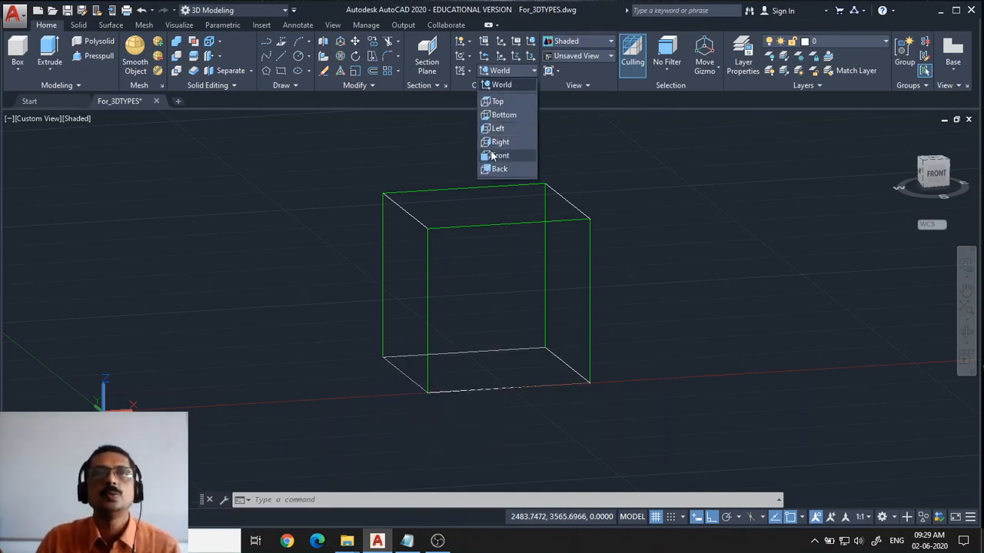
{"action": "left_click", "coordinate": [498, 156]}
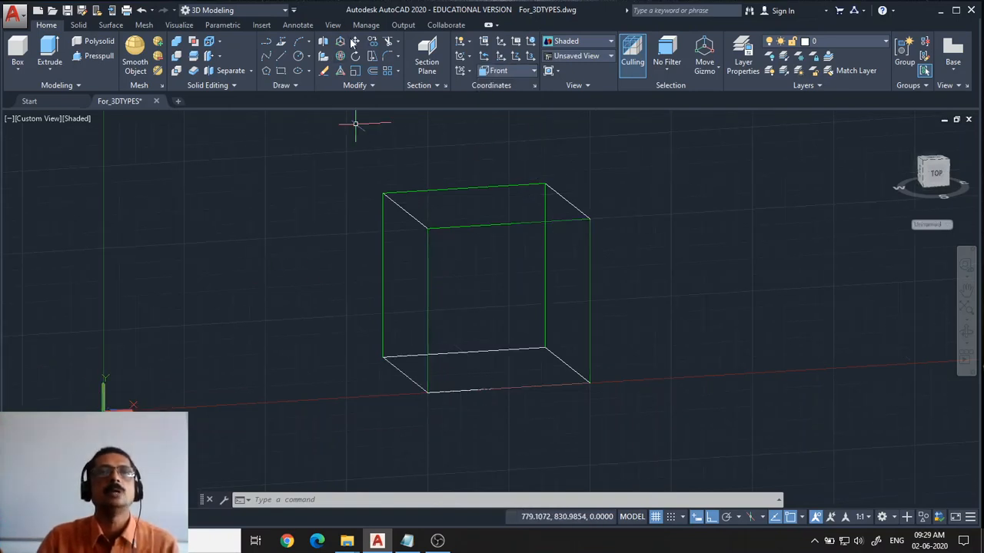
{"action": "left_click", "coordinate": [297, 55]}
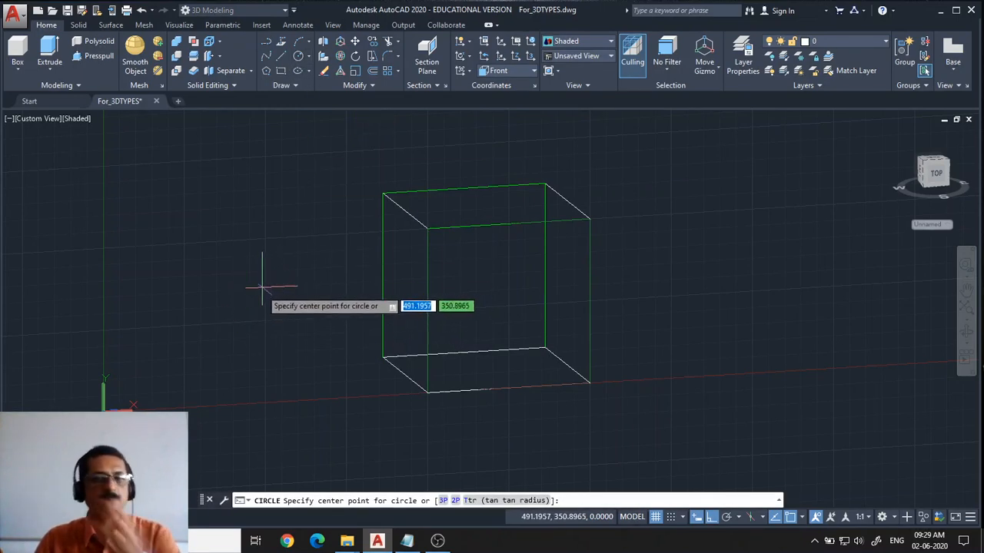
{"action": "left_click", "coordinate": [256, 303]}
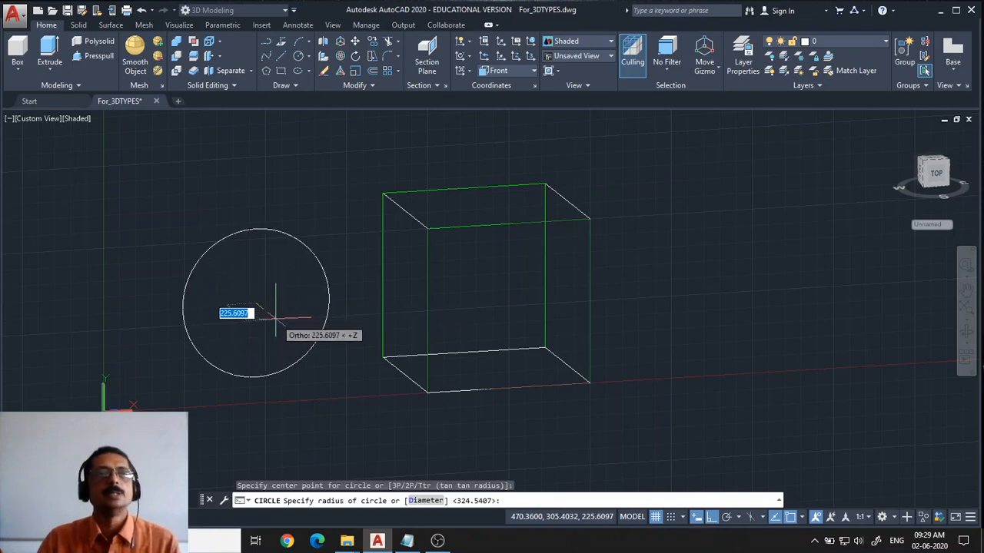
{"action": "left_click", "coordinate": [281, 321]}
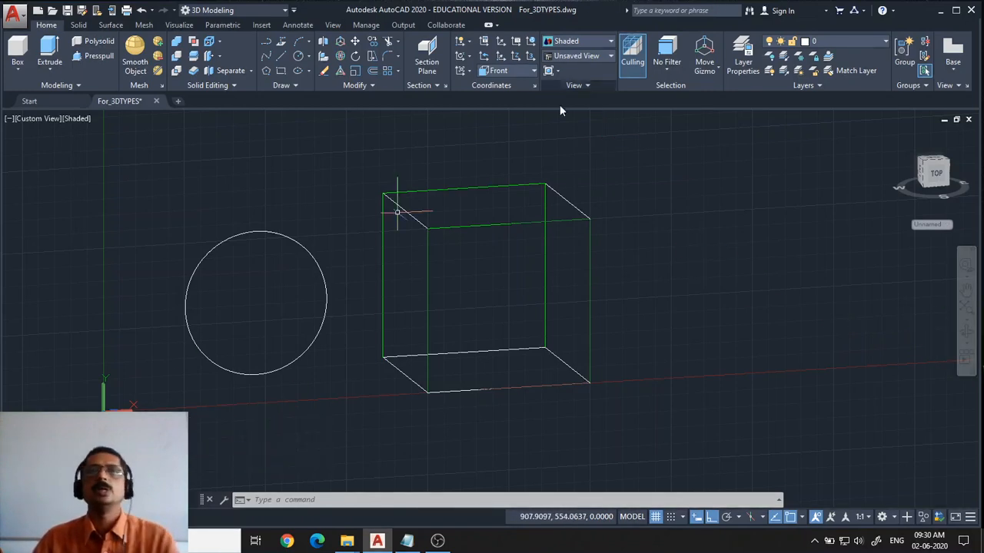
Set the UCS to Left and draw a circle in the side plane centred on the first circle
{"action": "left_click", "coordinate": [535, 71]}
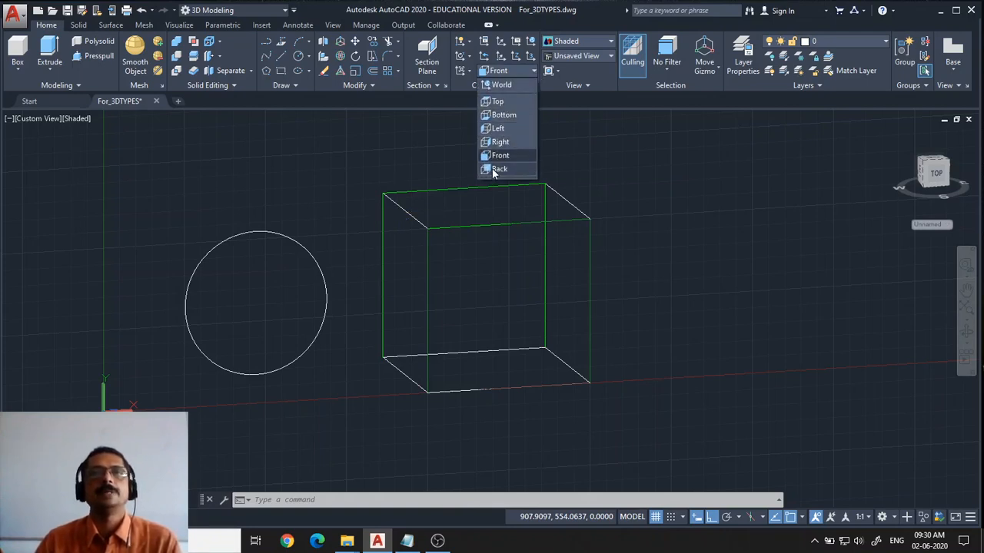
{"action": "left_click", "coordinate": [497, 130]}
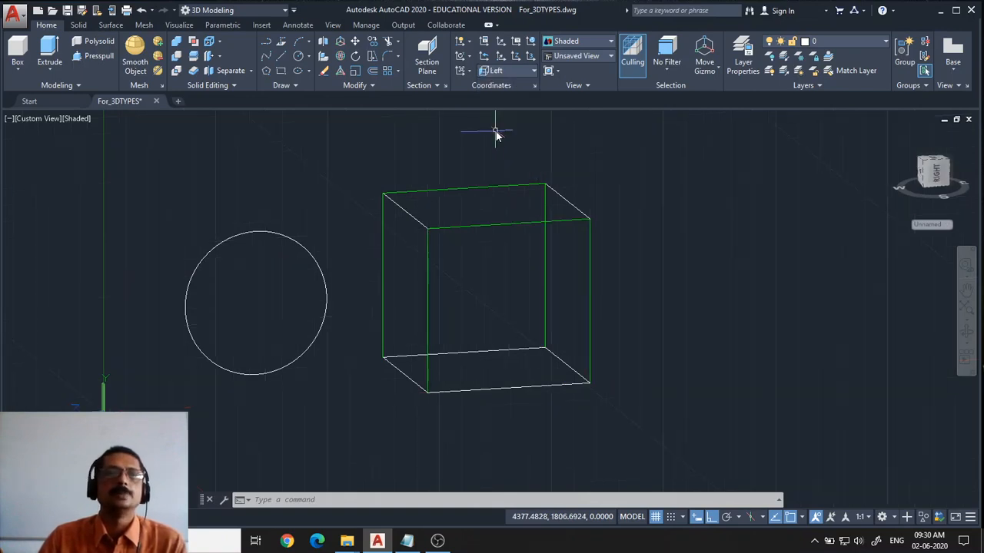
{"action": "left_click", "coordinate": [298, 59]}
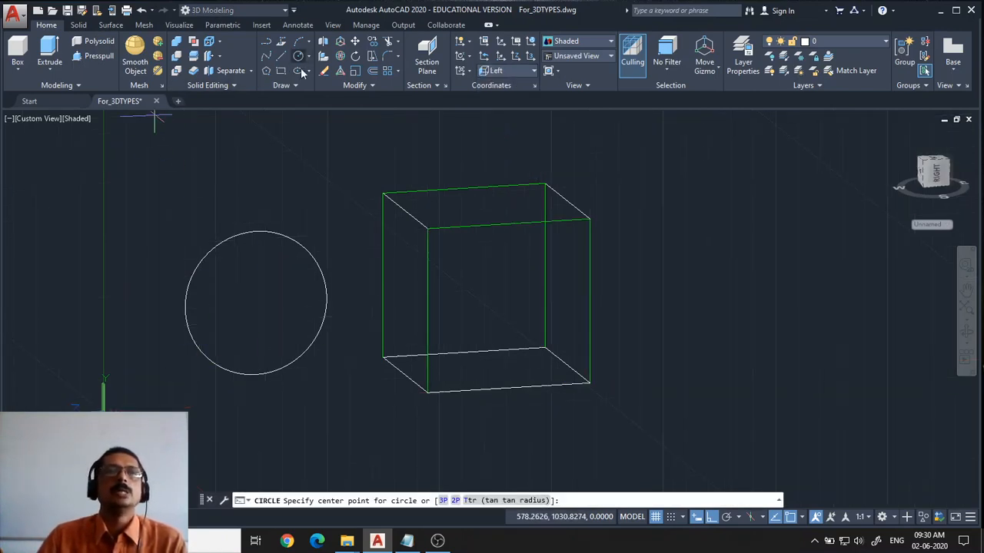
{"action": "left_click", "coordinate": [261, 285]}
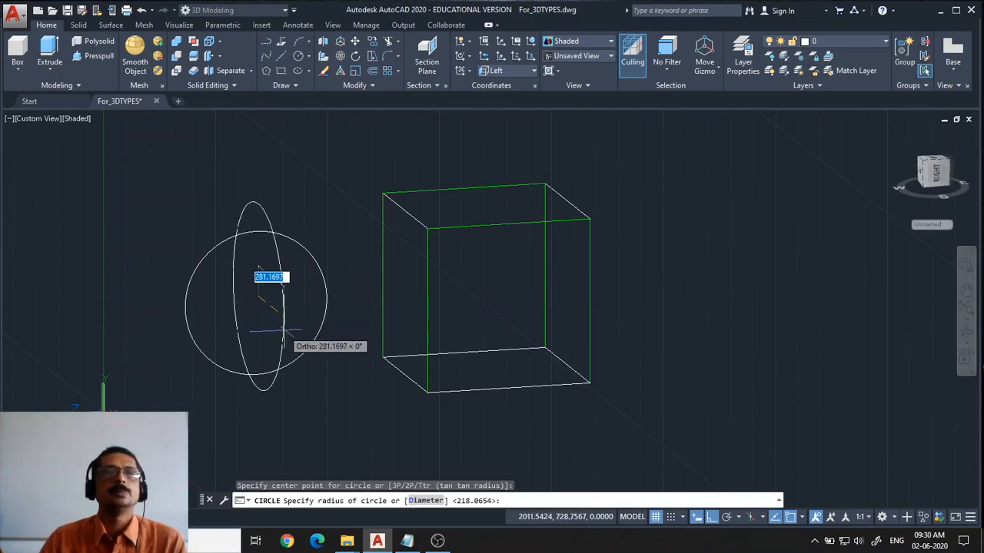
{"action": "left_click", "coordinate": [274, 316]}
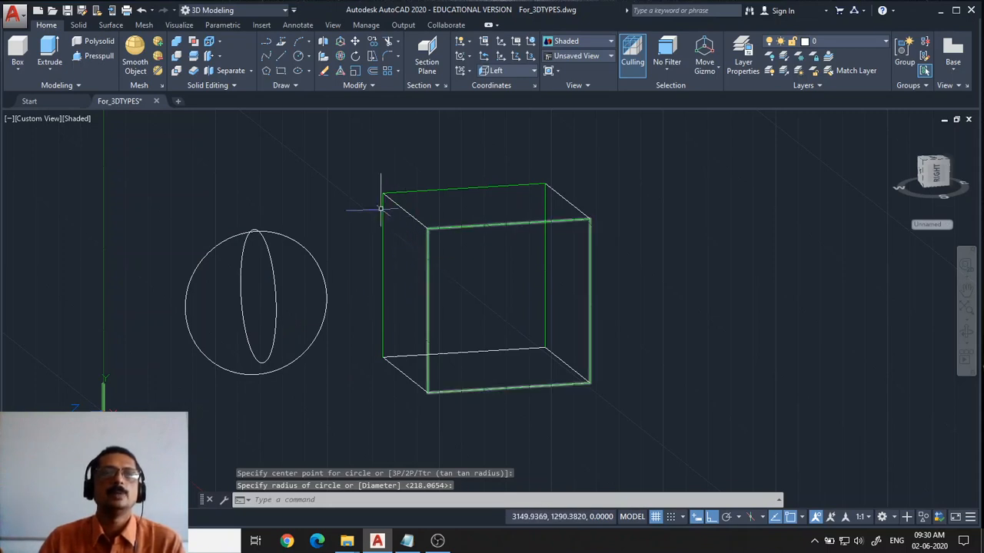
Select both circles with a window and erase them
{"action": "left_click", "coordinate": [332, 400]}
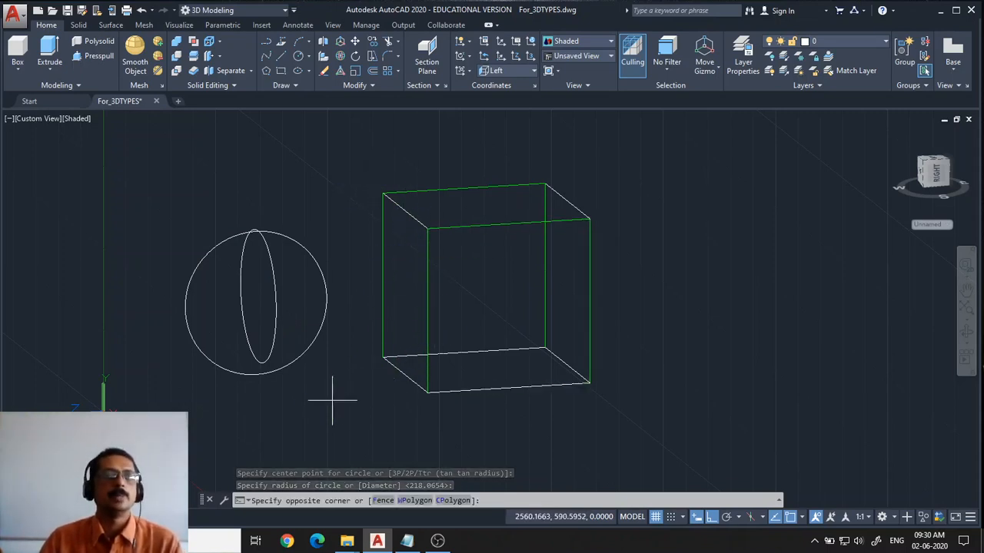
{"action": "left_click", "coordinate": [235, 335]}
{"action": "key", "text": "Delete"}
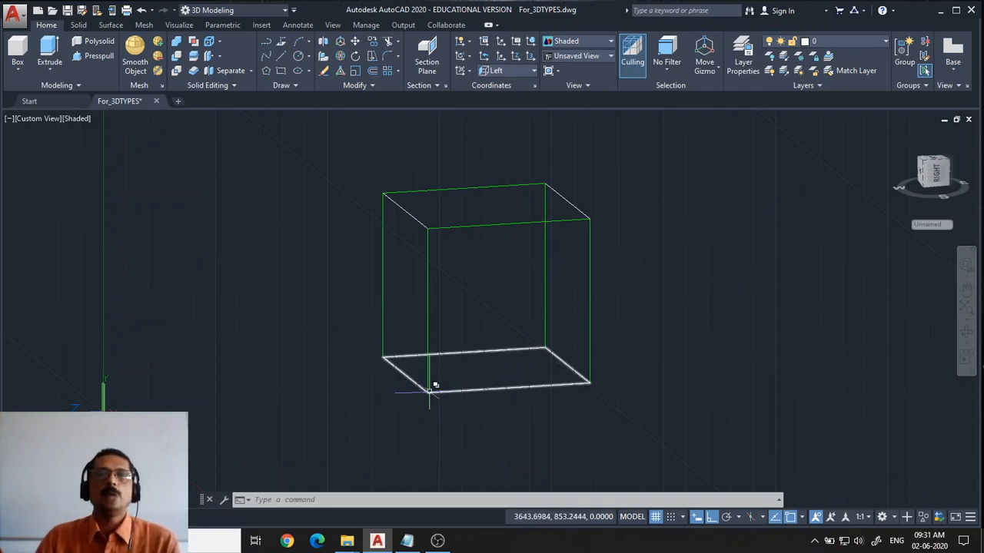
Turn on the PLane_Angle layer and erase the circle shown inside the box
{"action": "left_click", "coordinate": [846, 41]}
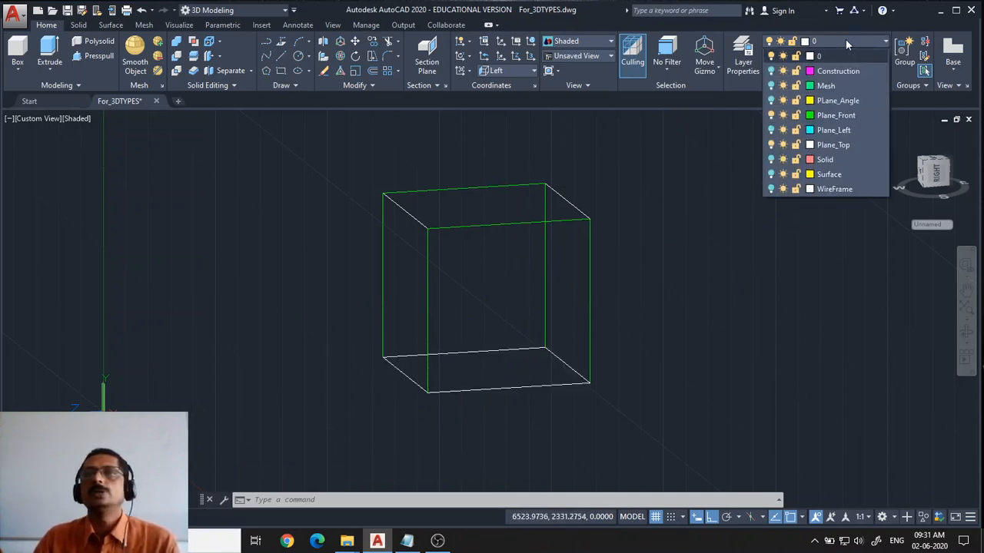
{"action": "left_click", "coordinate": [771, 101]}
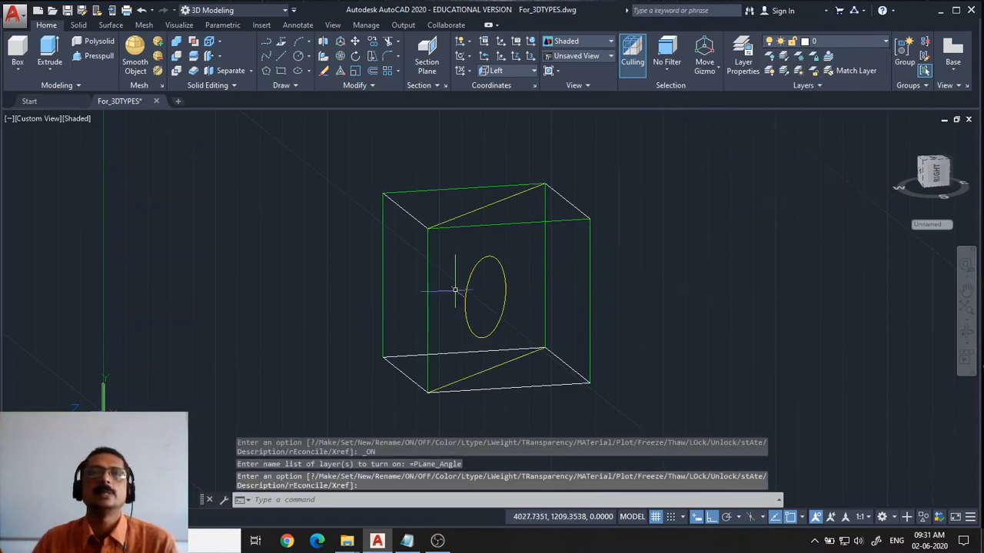
{"action": "key", "text": "Return"}
{"action": "left_click", "coordinate": [501, 264]}
{"action": "key", "text": "Delete"}
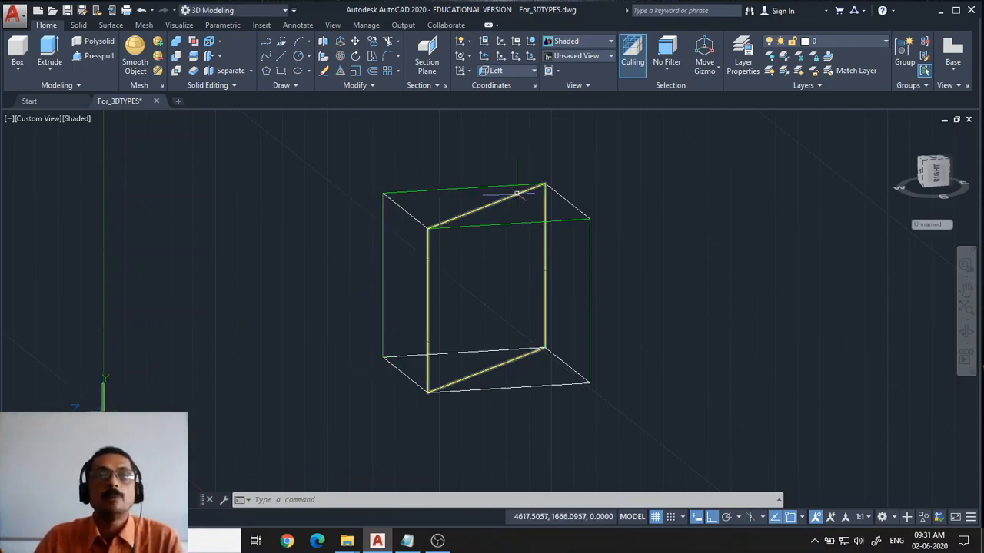
Draw another circle in the side plane left of the box, then erase it
{"action": "left_click", "coordinate": [298, 57]}
{"action": "left_click", "coordinate": [197, 329]}
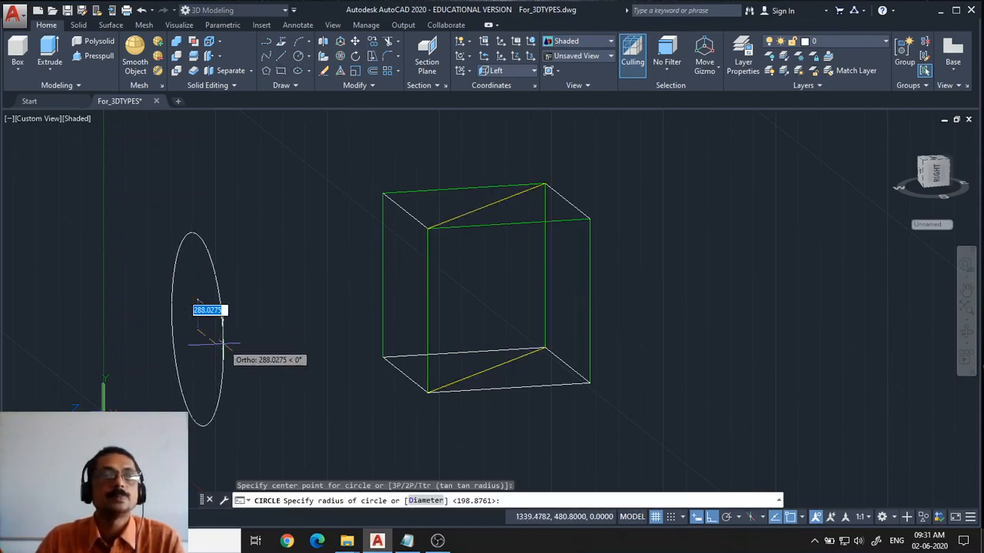
{"action": "left_click", "coordinate": [222, 344]}
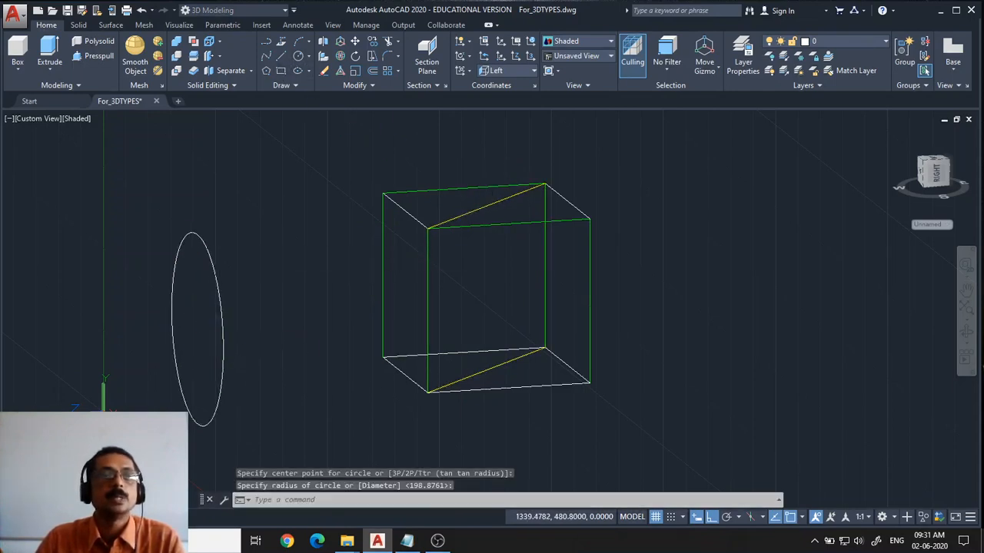
{"action": "left_click", "coordinate": [222, 390]}
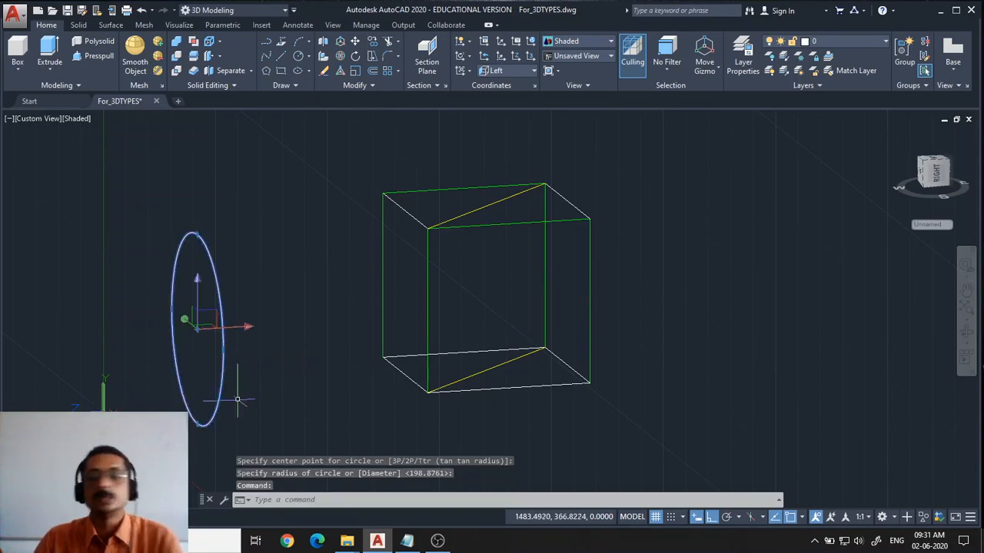
{"action": "key", "text": "Delete"}
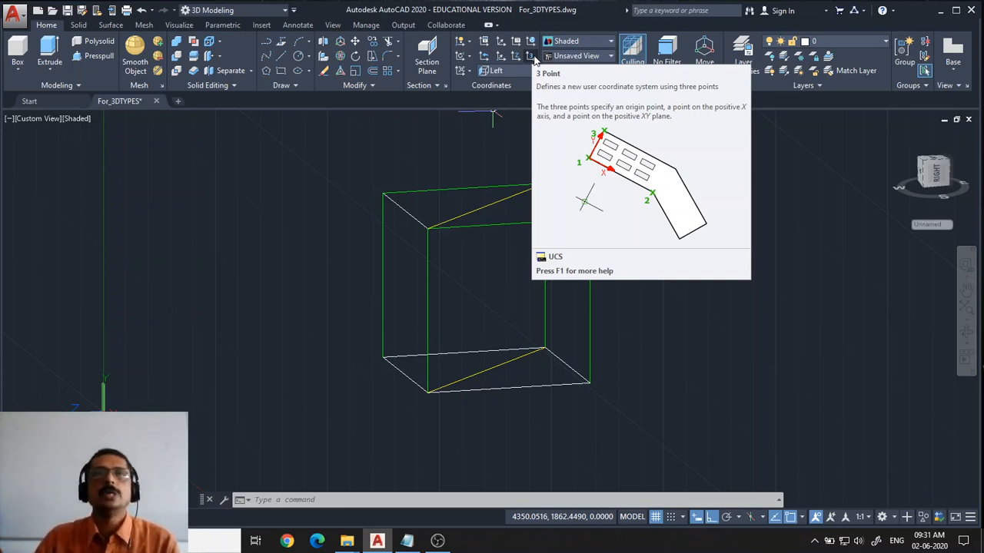
Define a 3-point UCS on the angled plane: origin at the box's lower front corner, X along the diagonal, Y up the front edge
{"action": "left_click", "coordinate": [532, 56]}
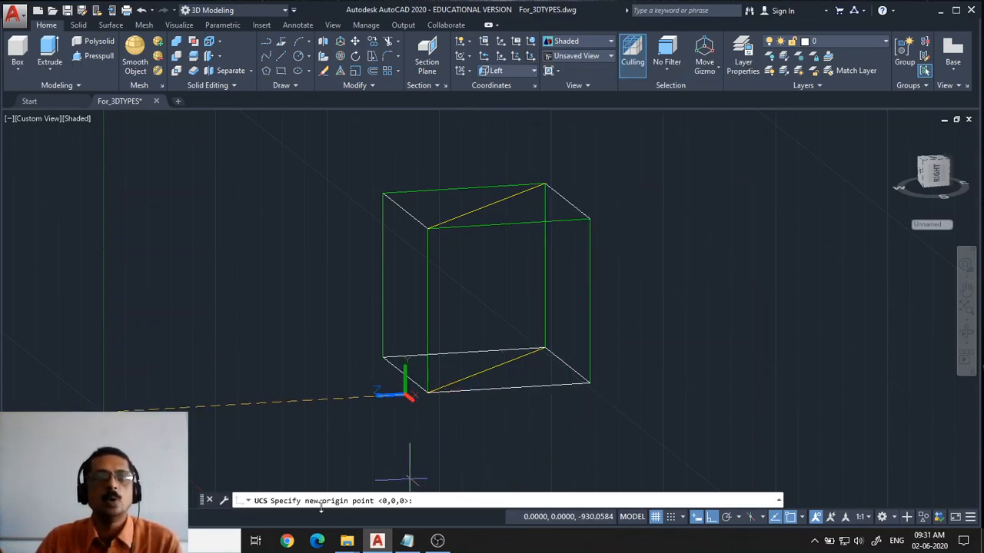
{"action": "left_click", "coordinate": [431, 394]}
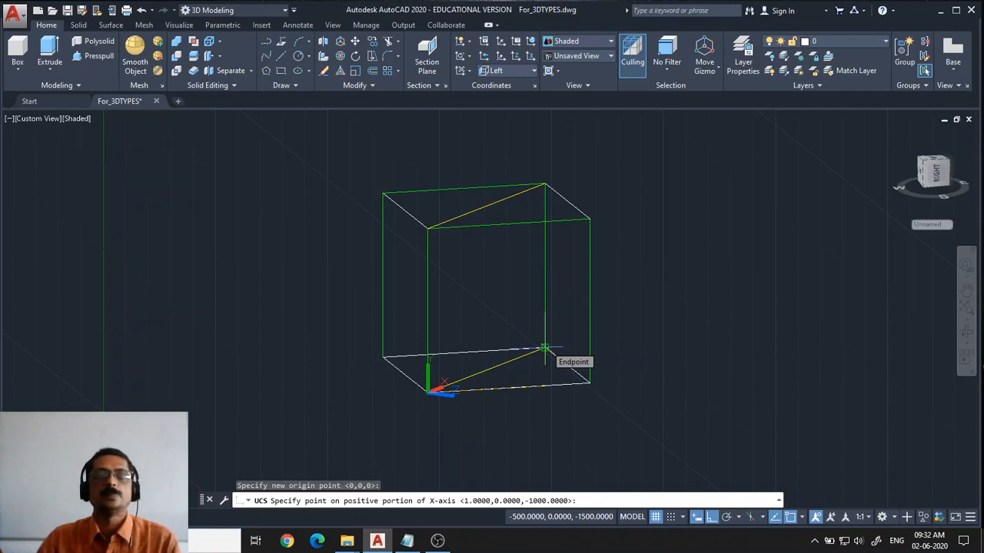
{"action": "left_click", "coordinate": [544, 350]}
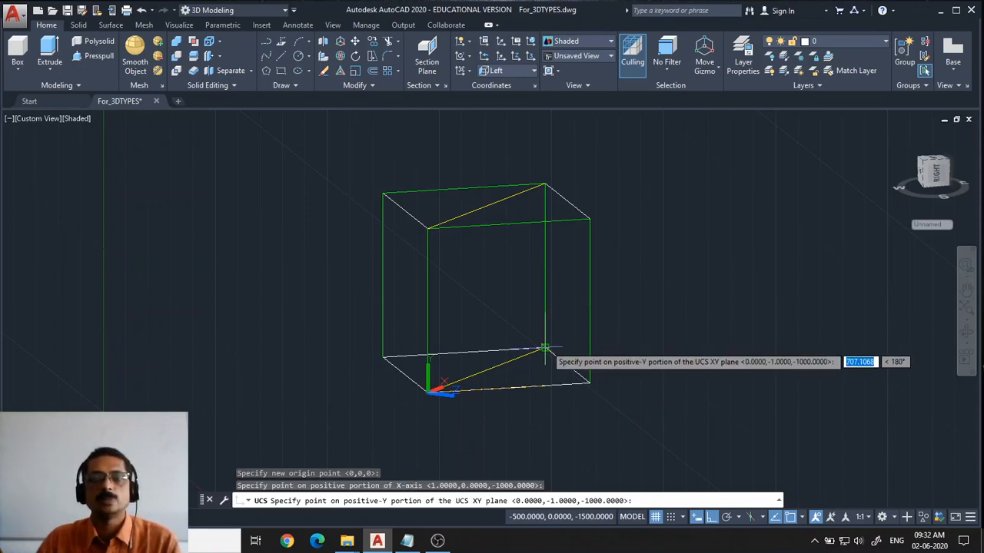
{"action": "left_click", "coordinate": [427, 228]}
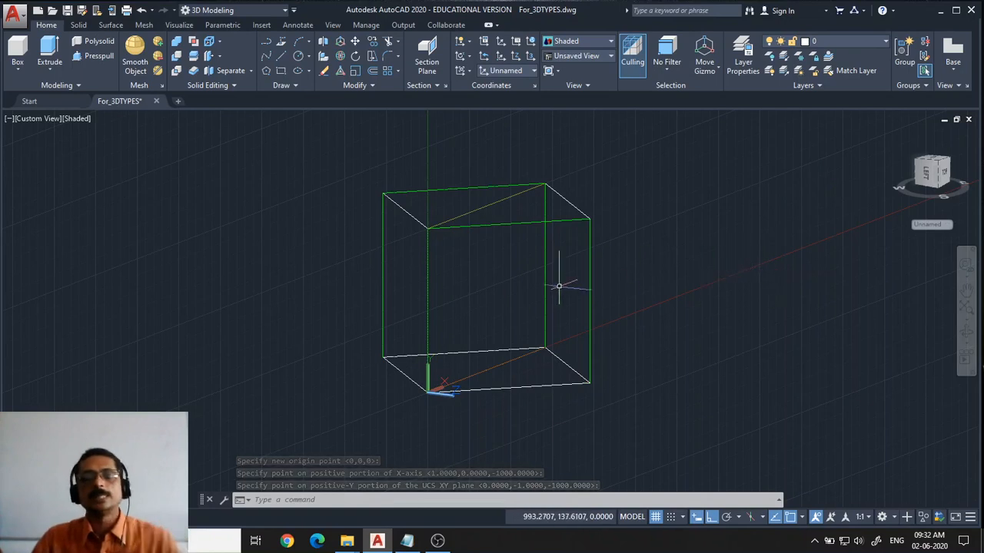
Draw two circles on the angled UCS plane, one to the right of the box and one inside it
{"action": "left_click", "coordinate": [298, 55]}
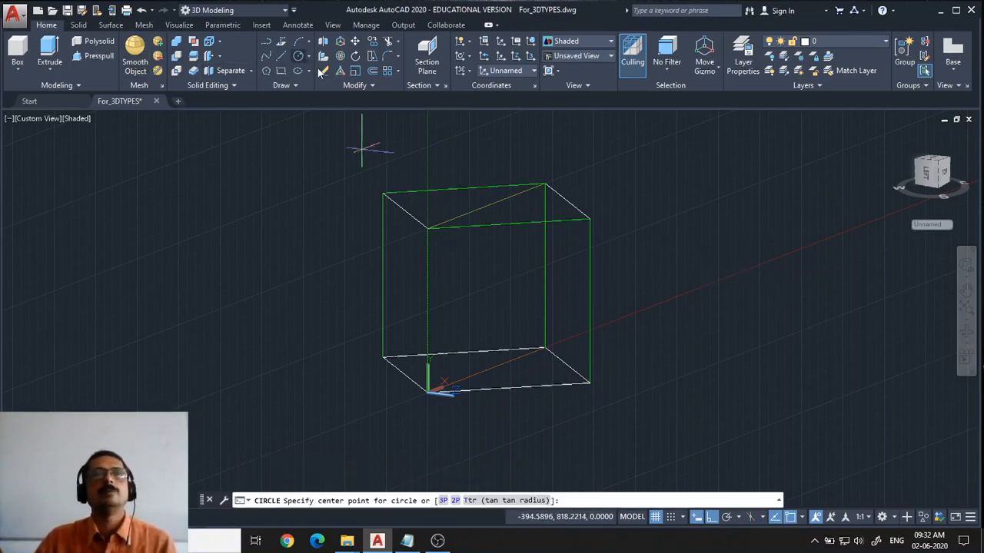
{"action": "left_click", "coordinate": [662, 296]}
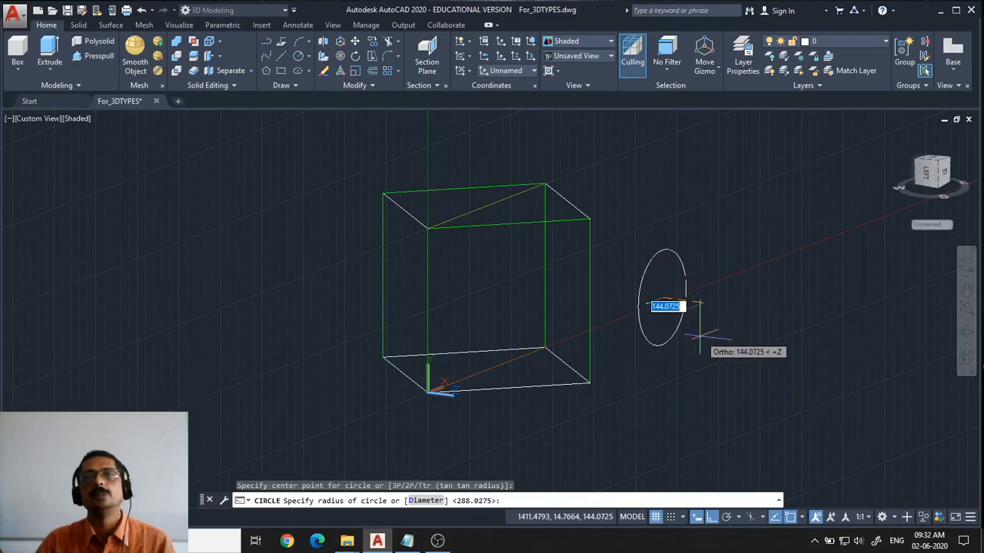
{"action": "left_click", "coordinate": [686, 306]}
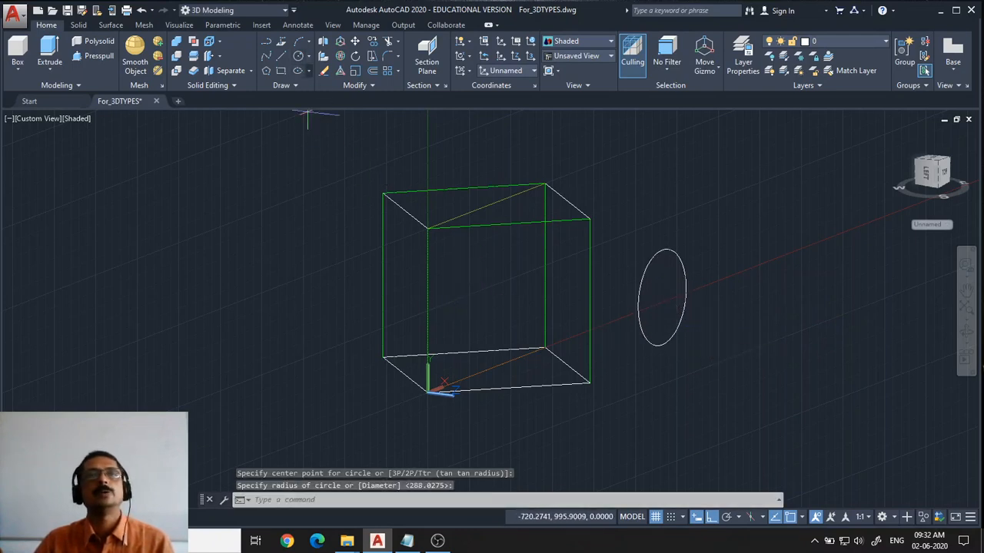
{"action": "left_click", "coordinate": [298, 55]}
{"action": "left_click", "coordinate": [476, 285]}
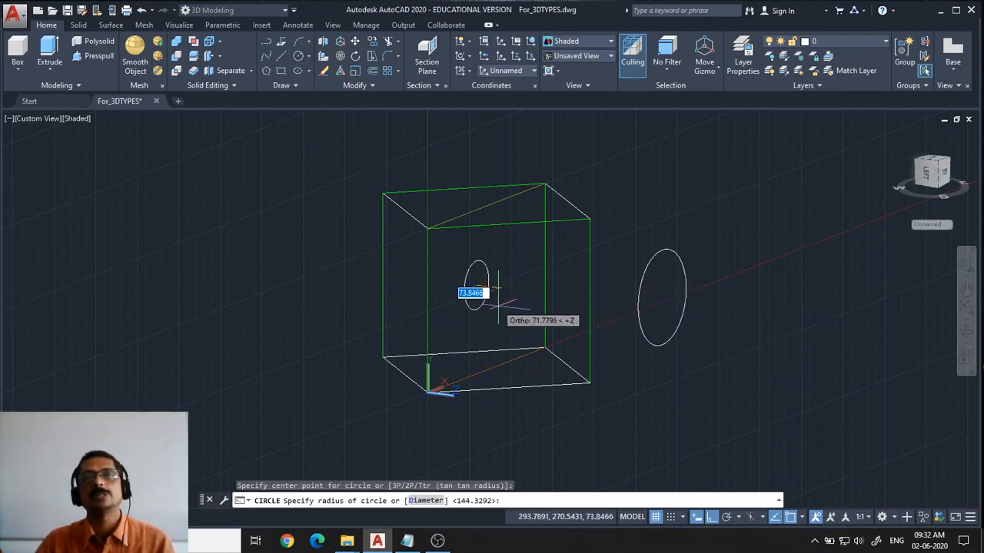
{"action": "left_click", "coordinate": [508, 315]}
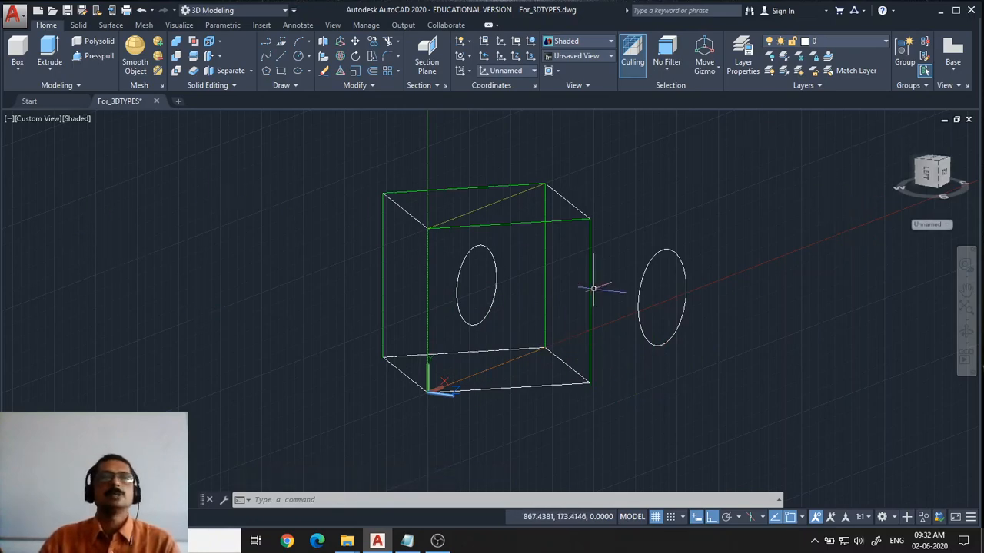
Orbit the view to inspect how the circles lie on the angled plane, then zoom back to the previous view
{"action": "left_click", "coordinate": [965, 332]}
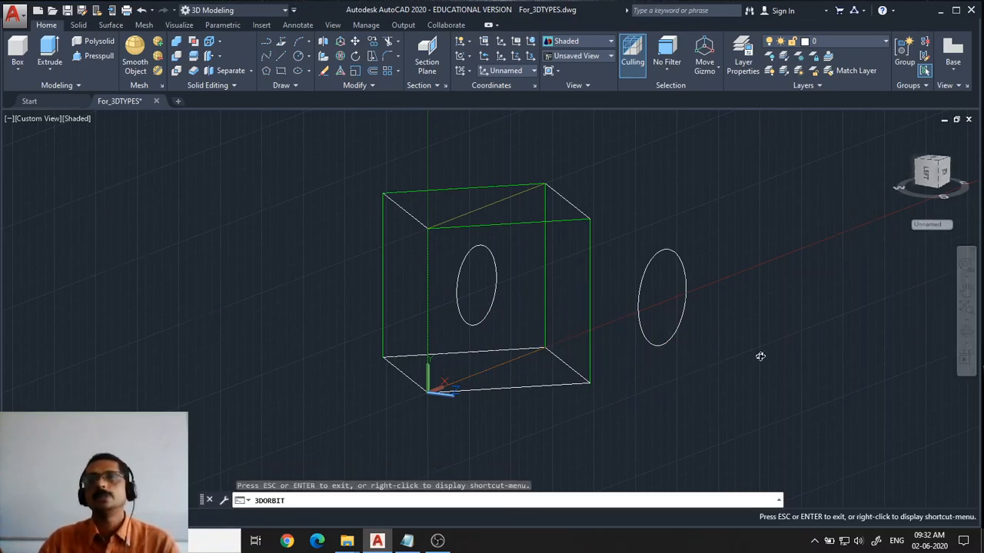
{"action": "left_click_drag", "start_coordinate": [759, 356], "coordinate": [644, 211]}
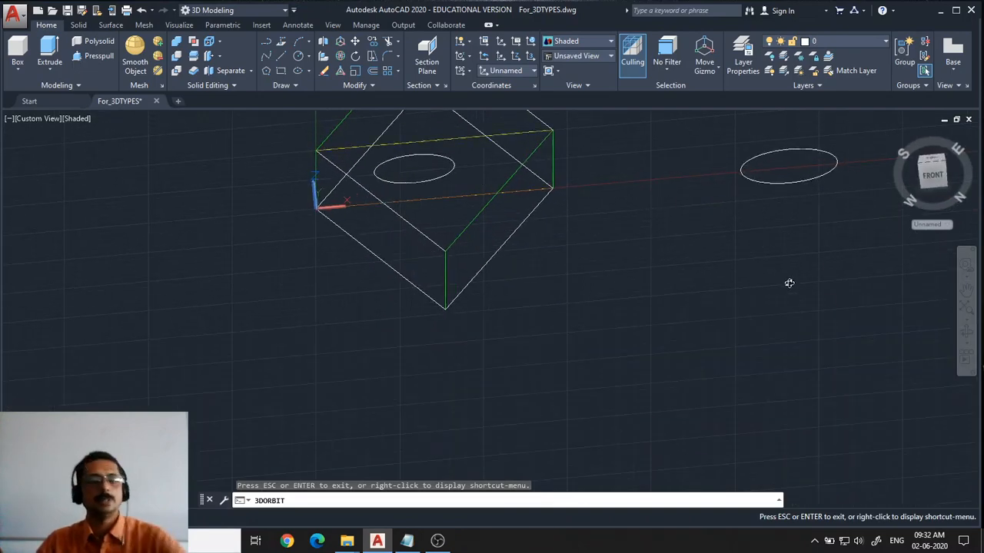
{"action": "key", "text": "Escape"}
{"action": "type", "text": "z"}
{"action": "key", "text": "Return"}
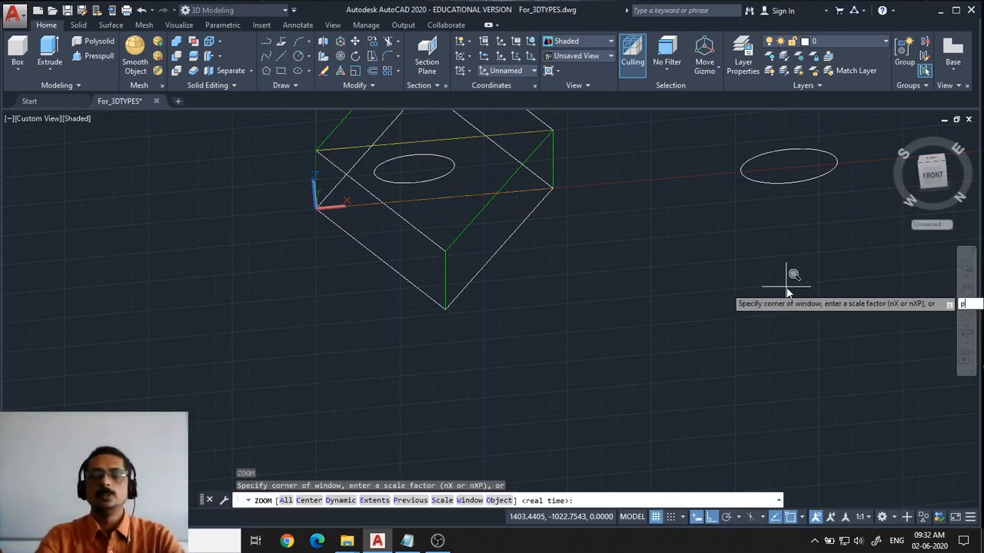
{"action": "key", "text": "Return"}
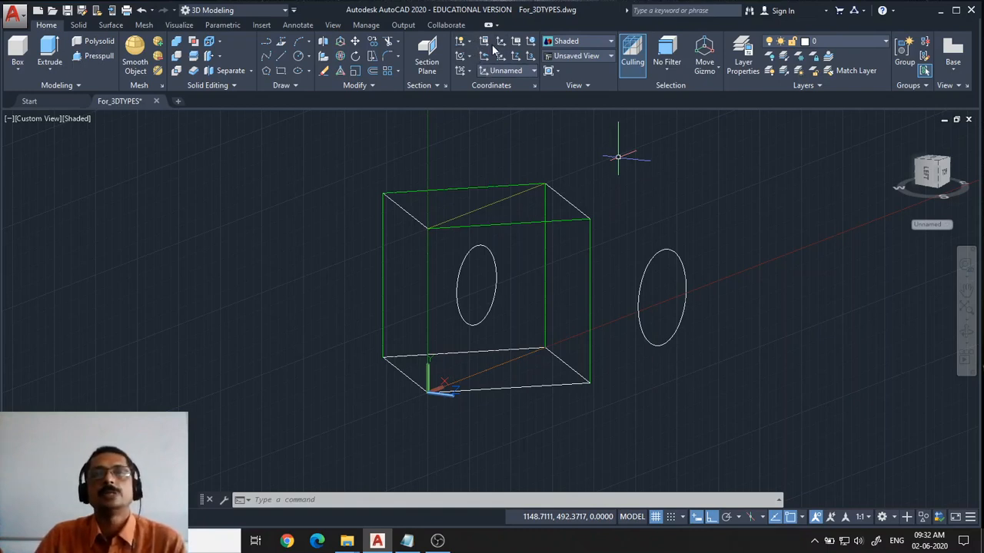
Restore the UCS to World
{"action": "left_click", "coordinate": [533, 71]}
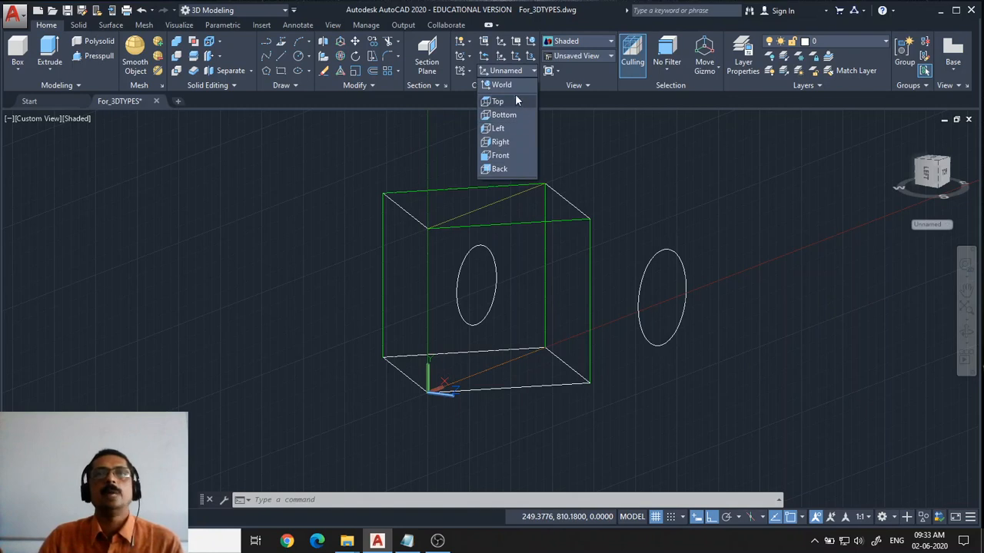
{"action": "left_click", "coordinate": [512, 86]}
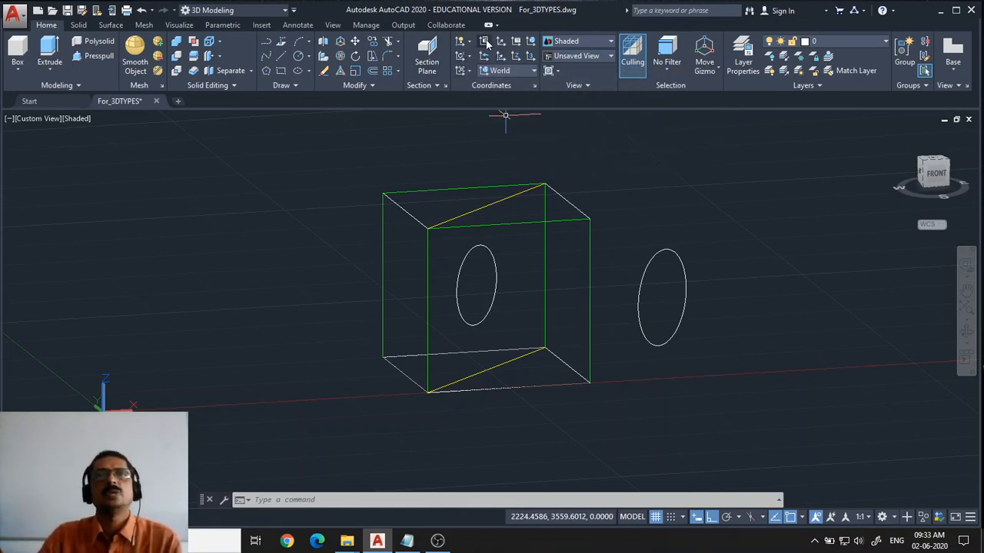
{"action": "left_click", "coordinate": [468, 70]}
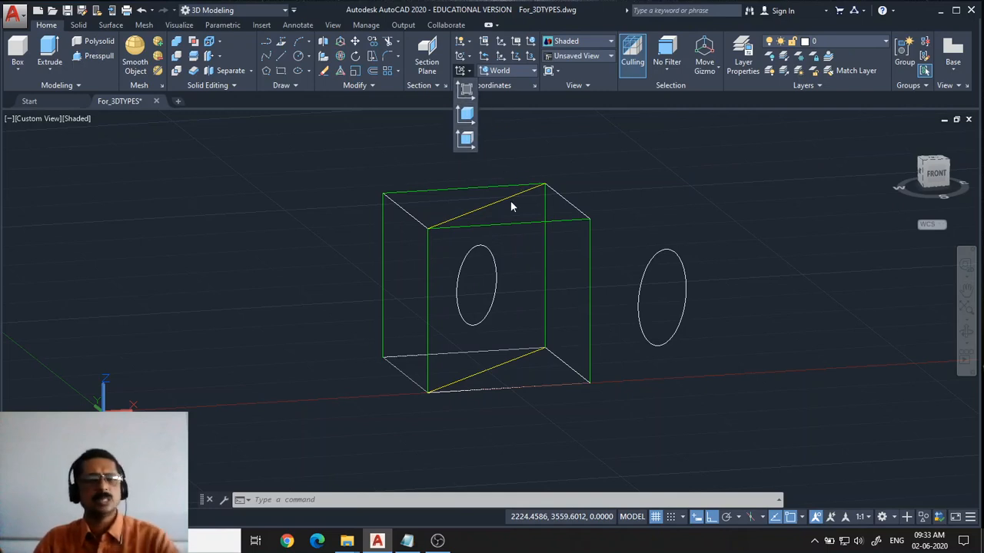
{"action": "left_click", "coordinate": [368, 306]}
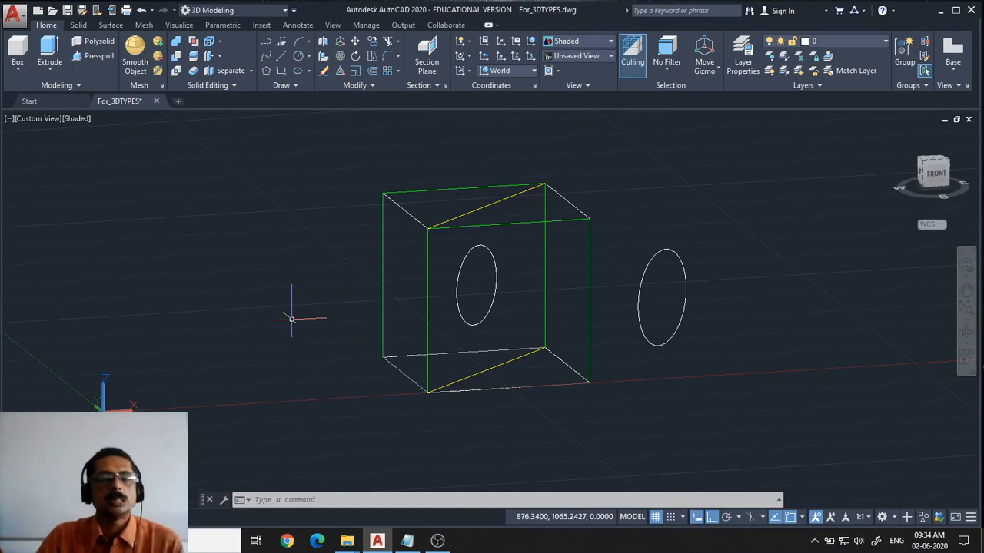
Switch the viewport to the Top view and zoom in on the box
{"action": "left_click", "coordinate": [37, 119]}
{"action": "left_click", "coordinate": [55, 148]}
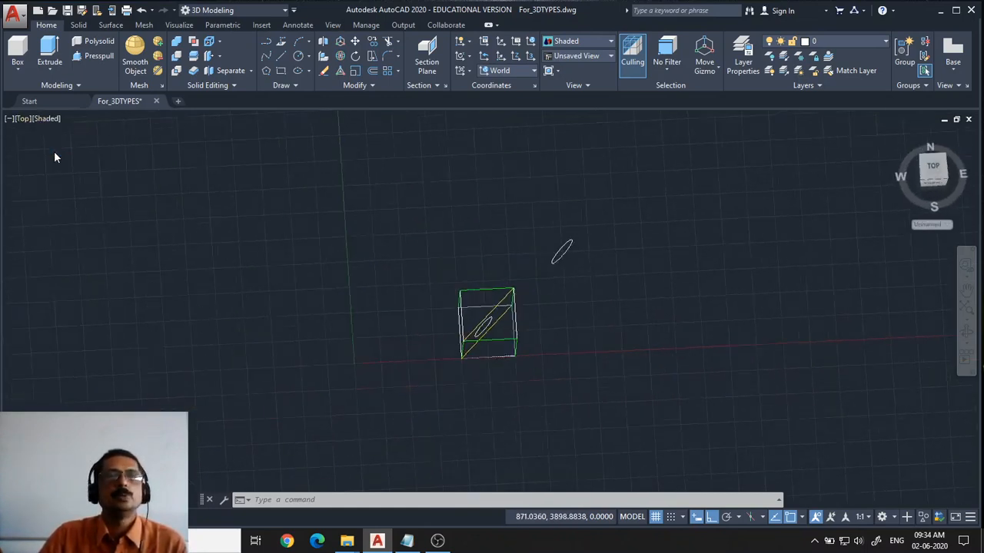
{"action": "scroll", "coordinate": [502, 292], "scroll_direction": "up", "scroll_amount": 3}
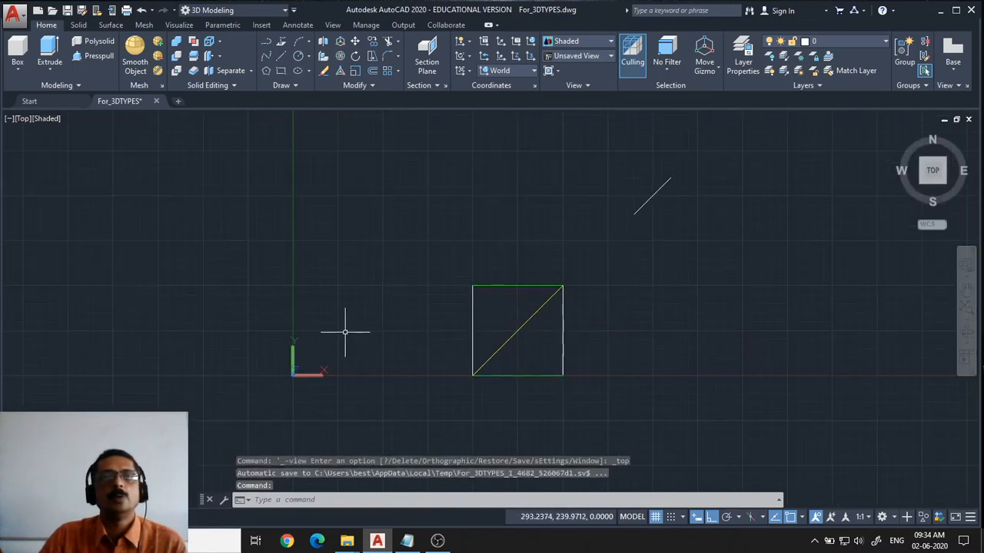
{"action": "scroll", "coordinate": [345, 328], "scroll_direction": "up", "scroll_amount": 3}
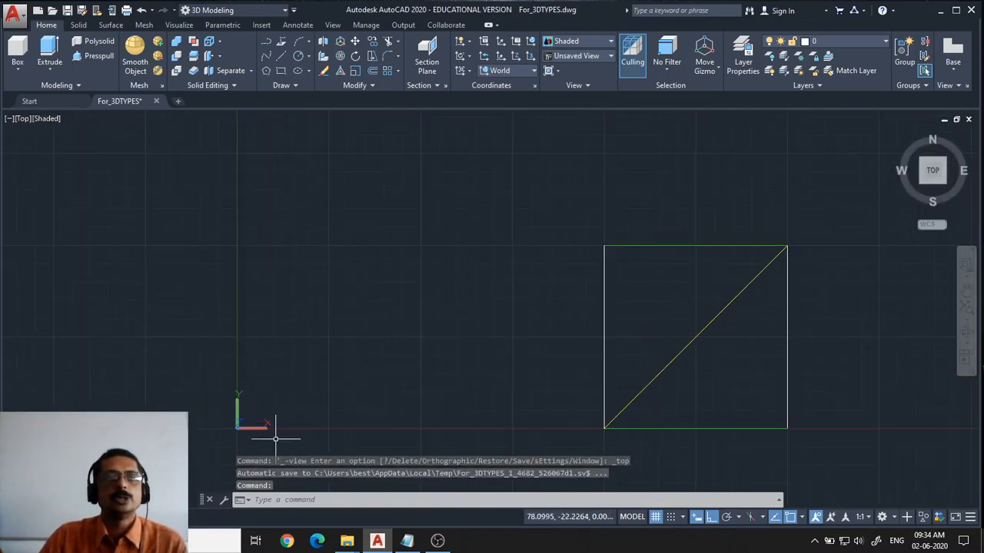
Switch to the Front view, then return to the previous Top view with Zoom Previous
{"action": "left_click", "coordinate": [22, 119]}
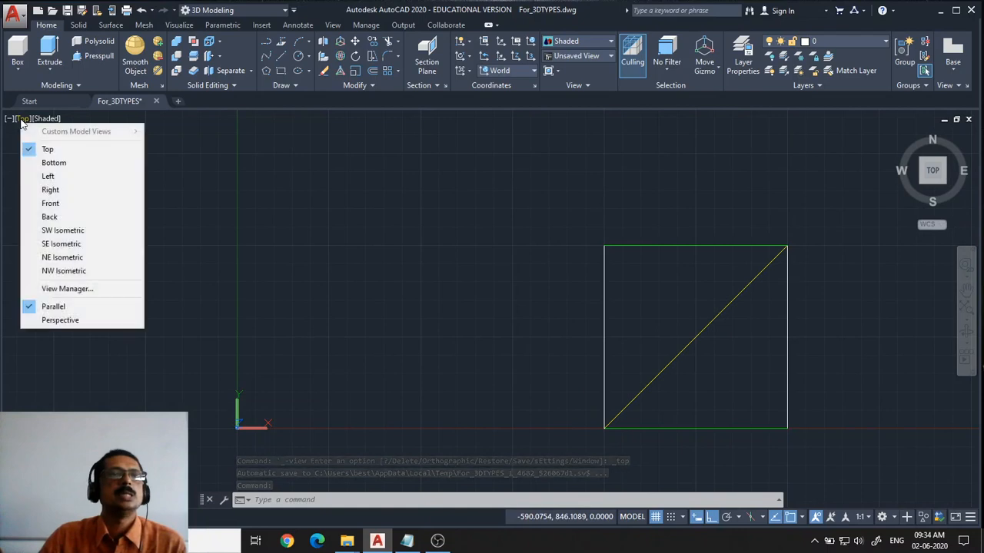
{"action": "left_click", "coordinate": [43, 204]}
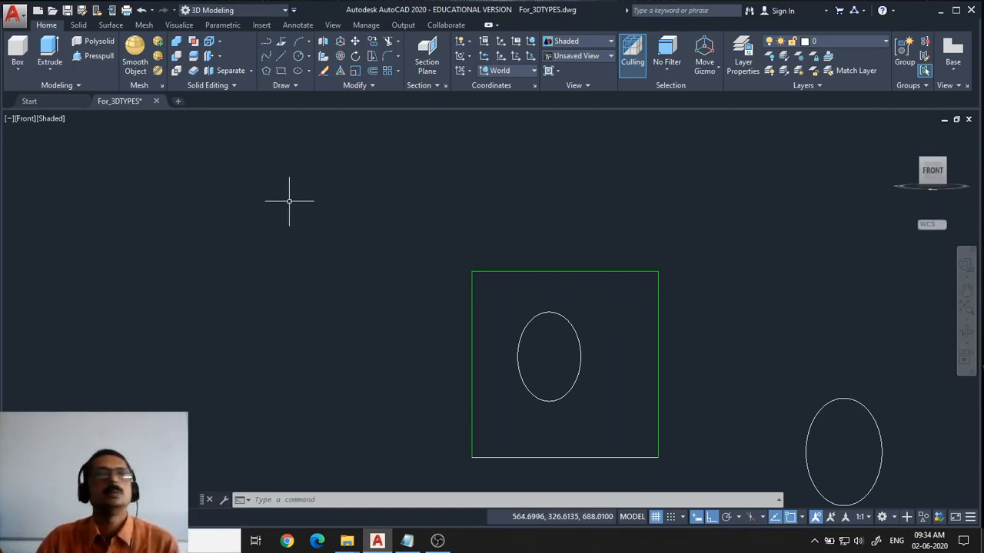
{"action": "type", "text": "z"}
{"action": "key", "text": "Return"}
{"action": "type", "text": "p"}
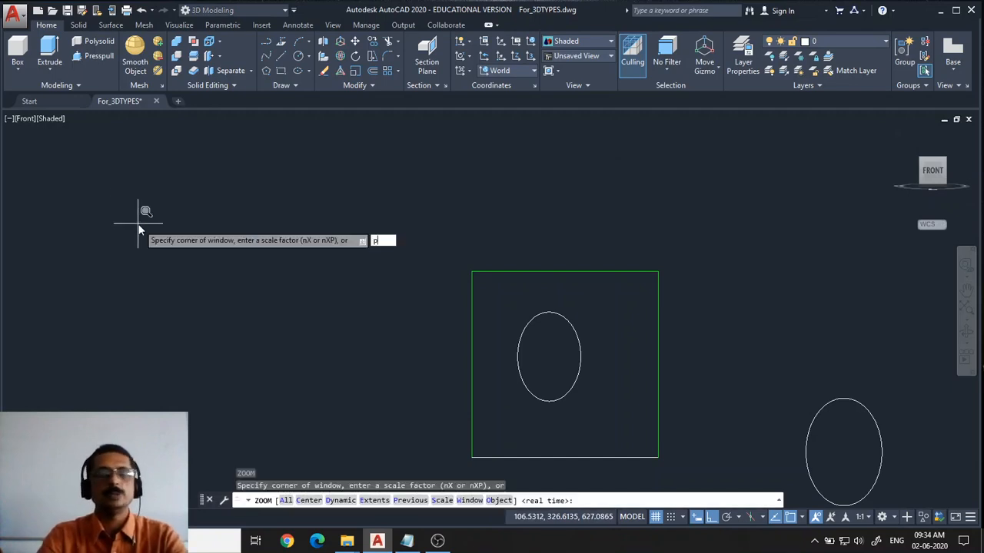
{"action": "key", "text": "Return"}
{"action": "middle_click_drag", "start_coordinate": [486, 329], "coordinate": [377, 301]}
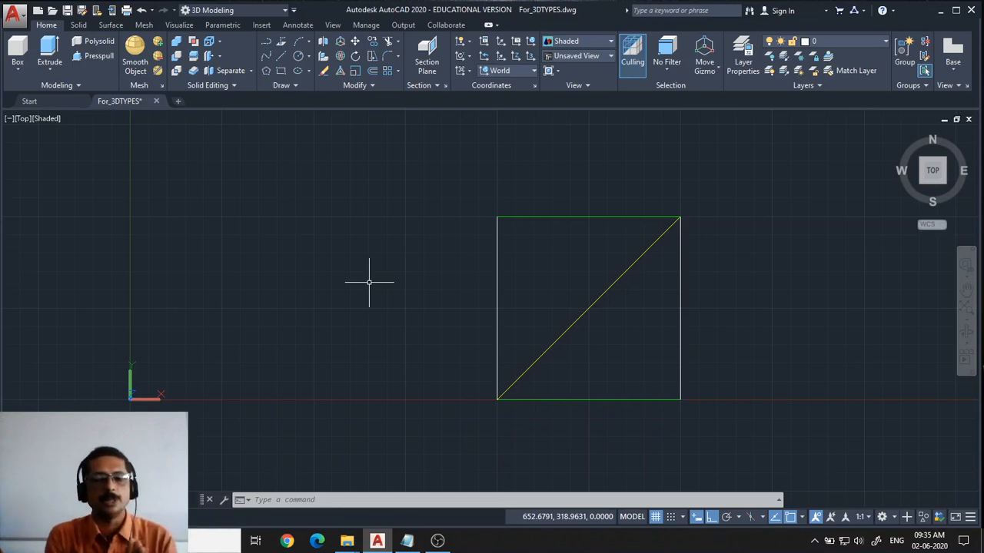
Set the UCSORTHO system variable to 1
{"action": "type", "text": "UCS"}
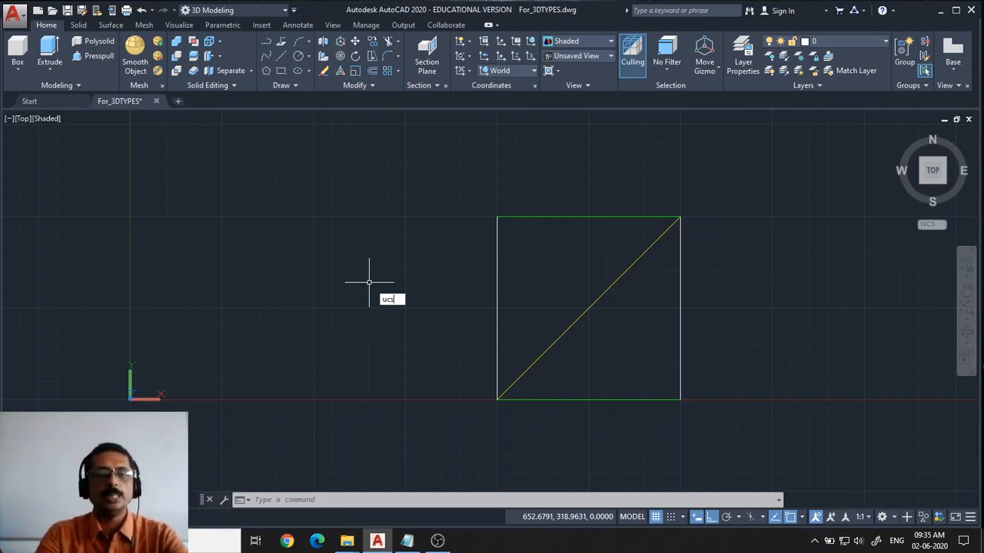
{"action": "type", "text": "ortho"}
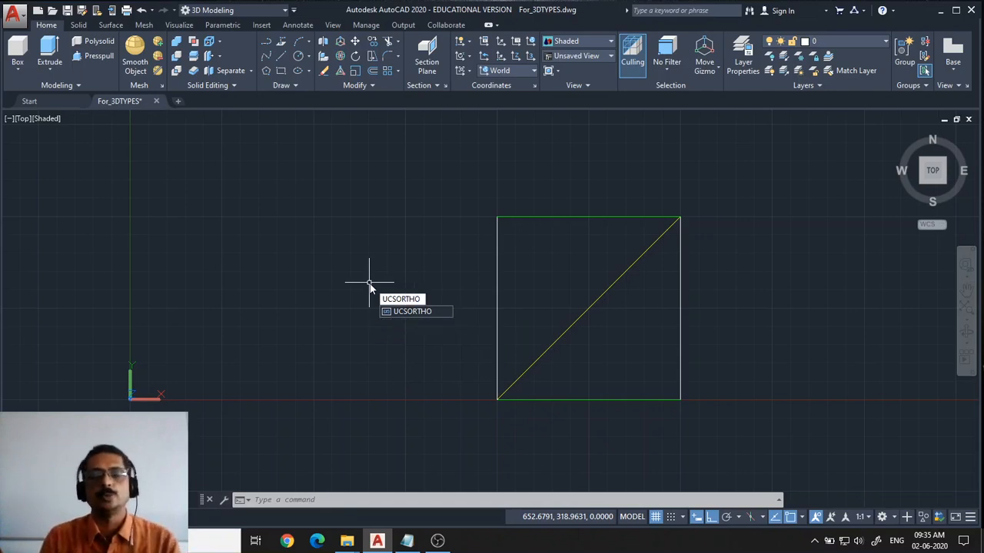
{"action": "key", "text": "Return"}
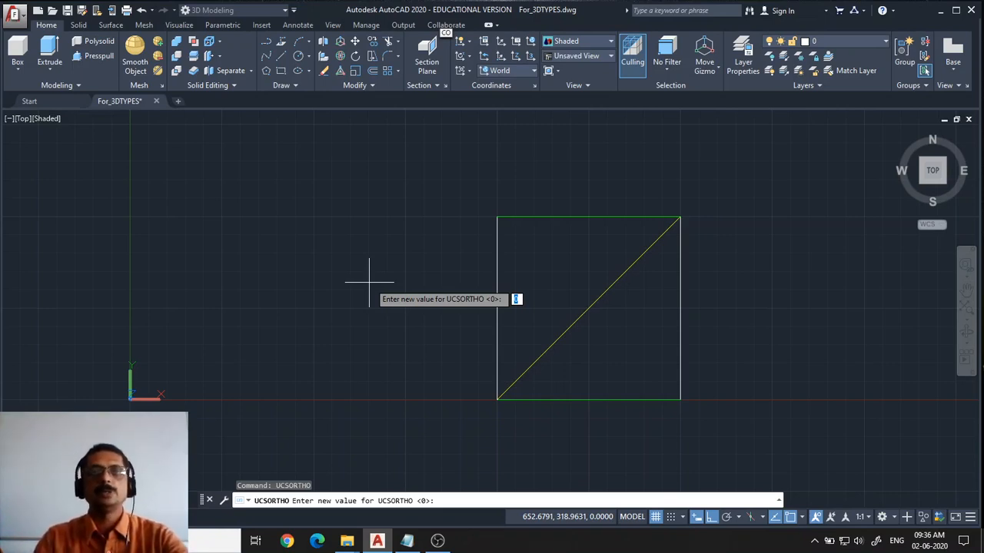
{"action": "type", "text": "1"}
{"action": "key", "text": "Return"}
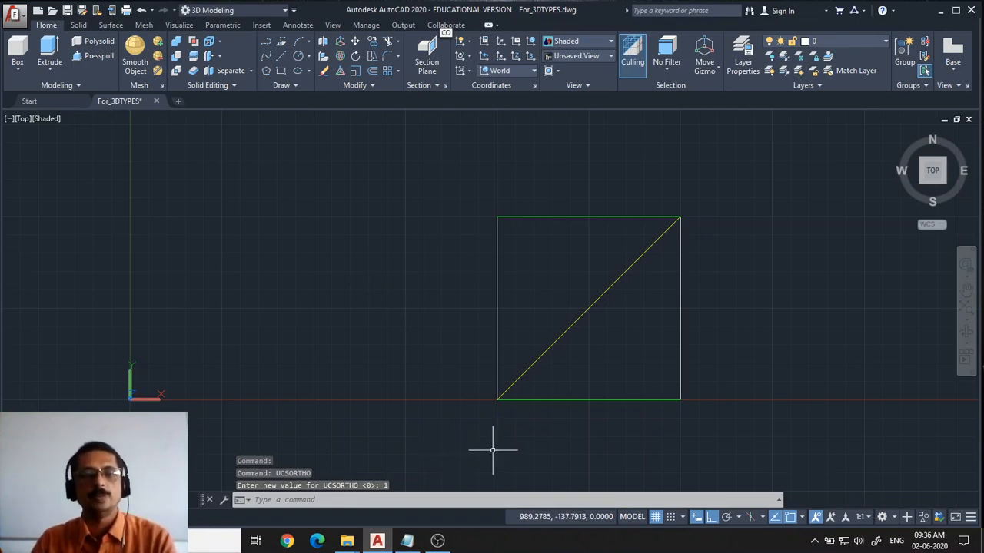
Switch the viewport to the Front view, then to the Right view
{"action": "left_click", "coordinate": [23, 120]}
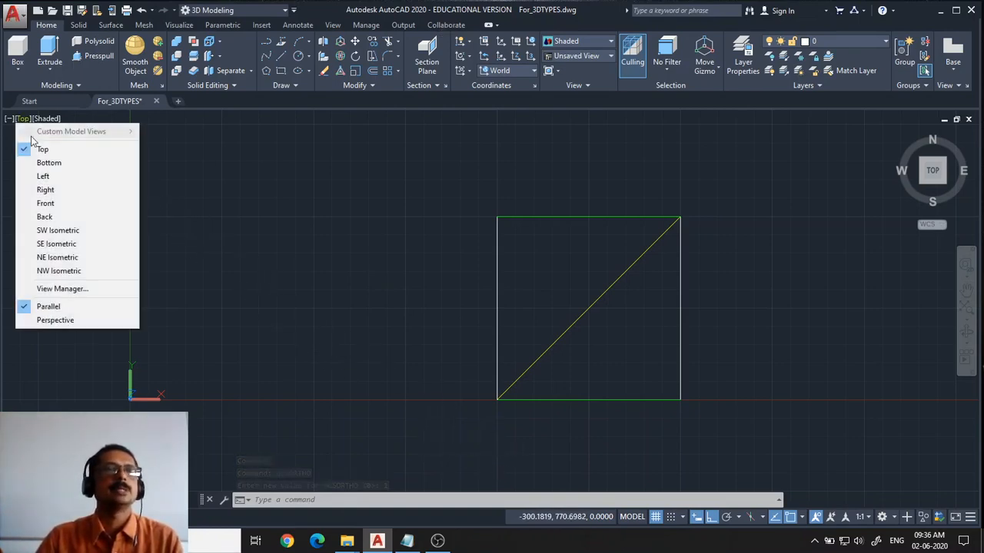
{"action": "left_click", "coordinate": [49, 203]}
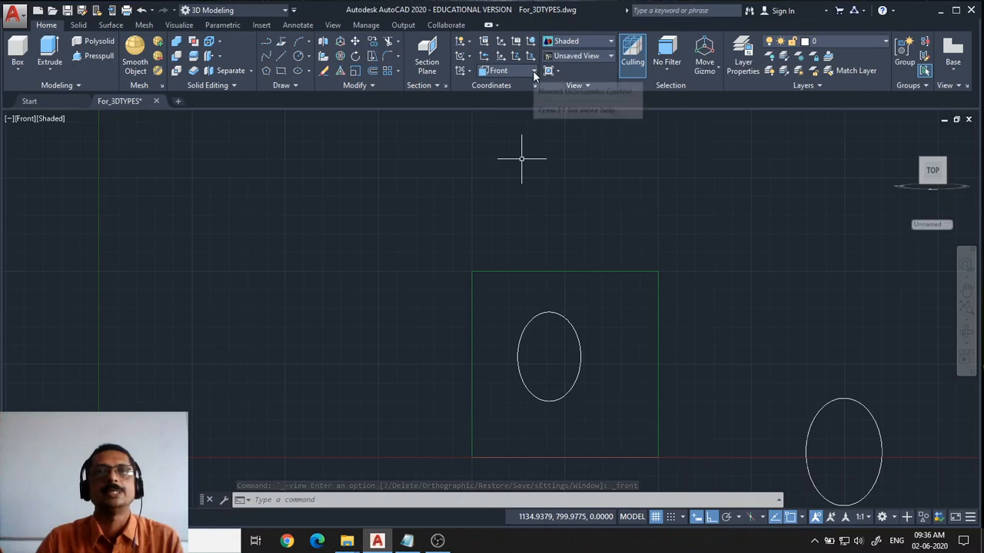
{"action": "left_click", "coordinate": [26, 118]}
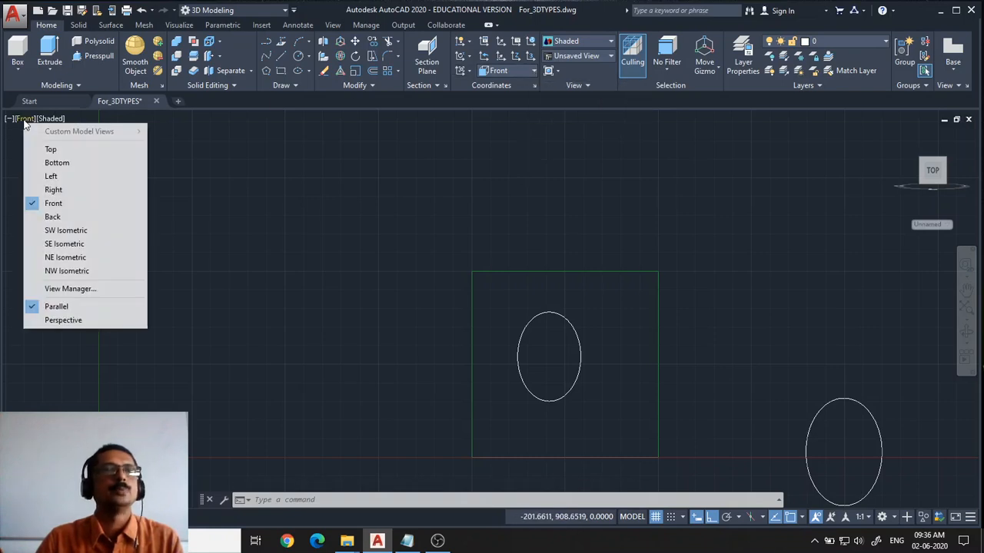
{"action": "left_click", "coordinate": [51, 192]}
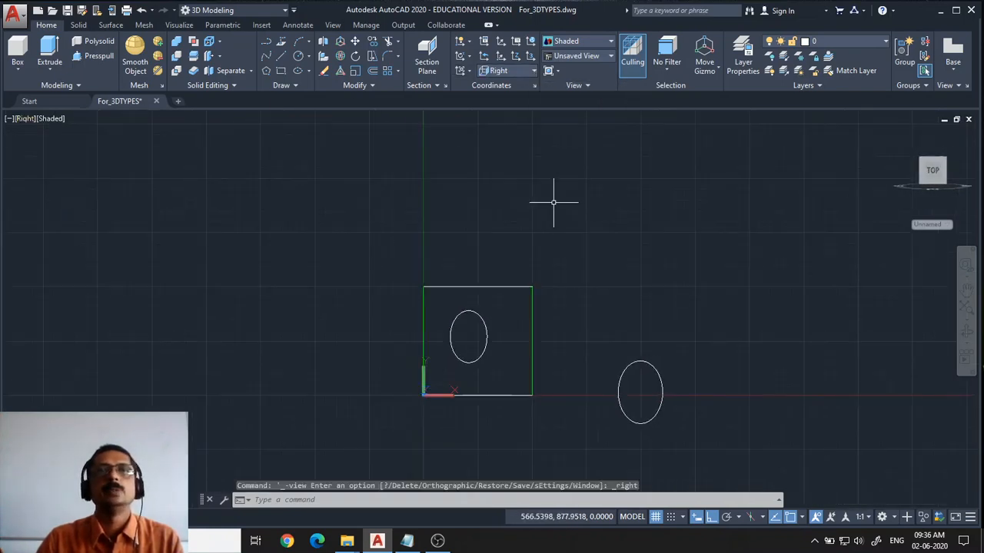